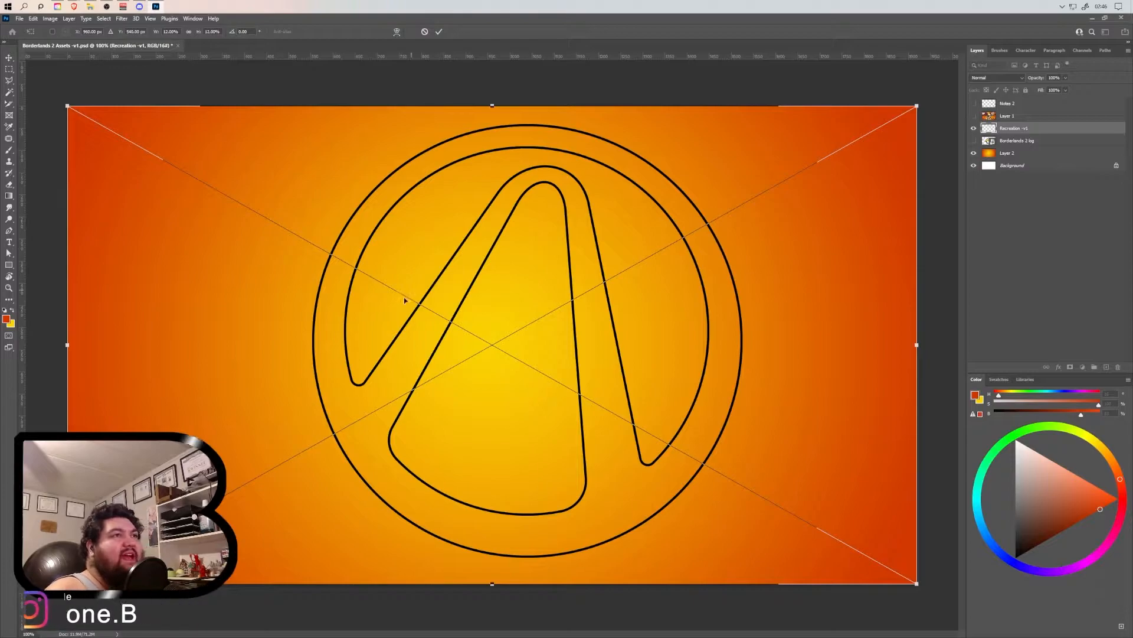
Step: Toggle the reference artwork on Layer 1 on and off to compare it with the logo outline beneath it
click(973, 116)
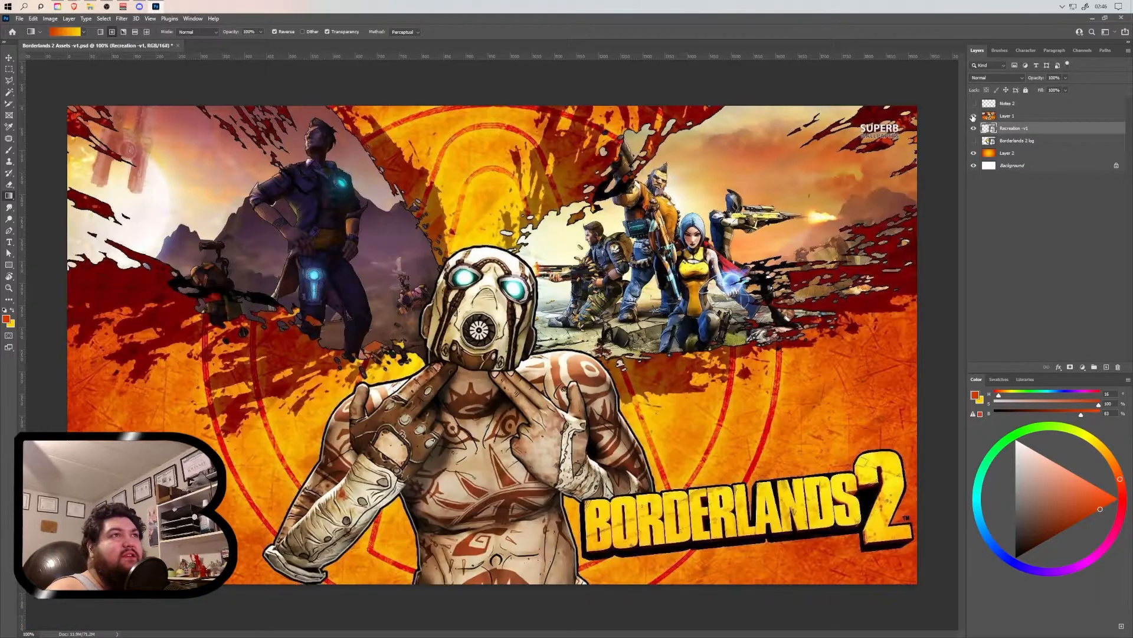
click(974, 116)
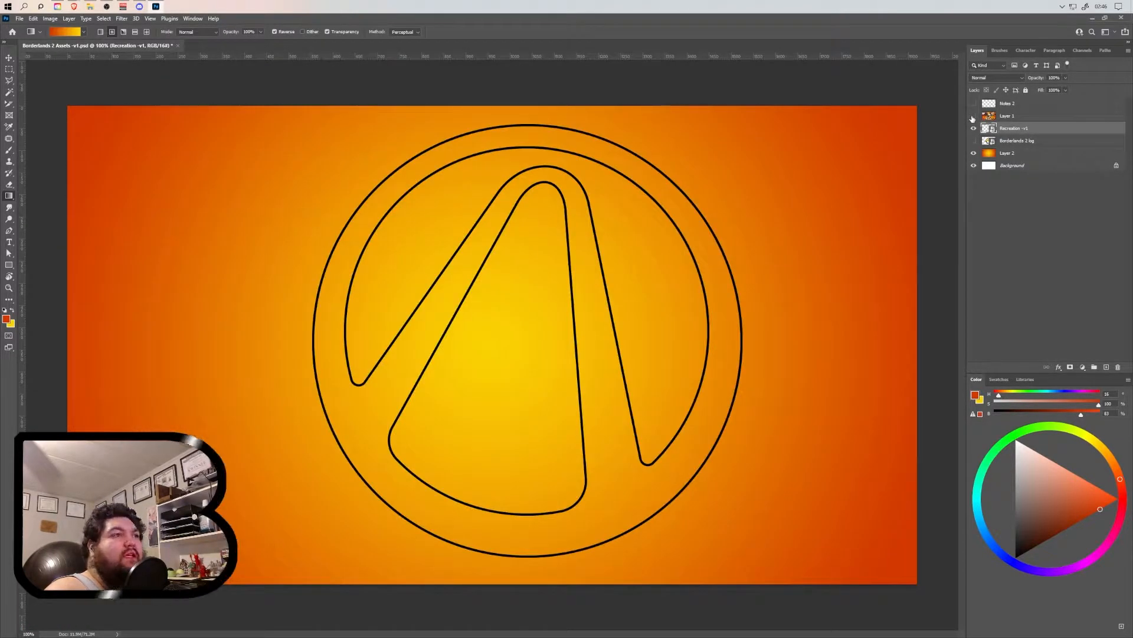
click(973, 117)
click(1010, 118)
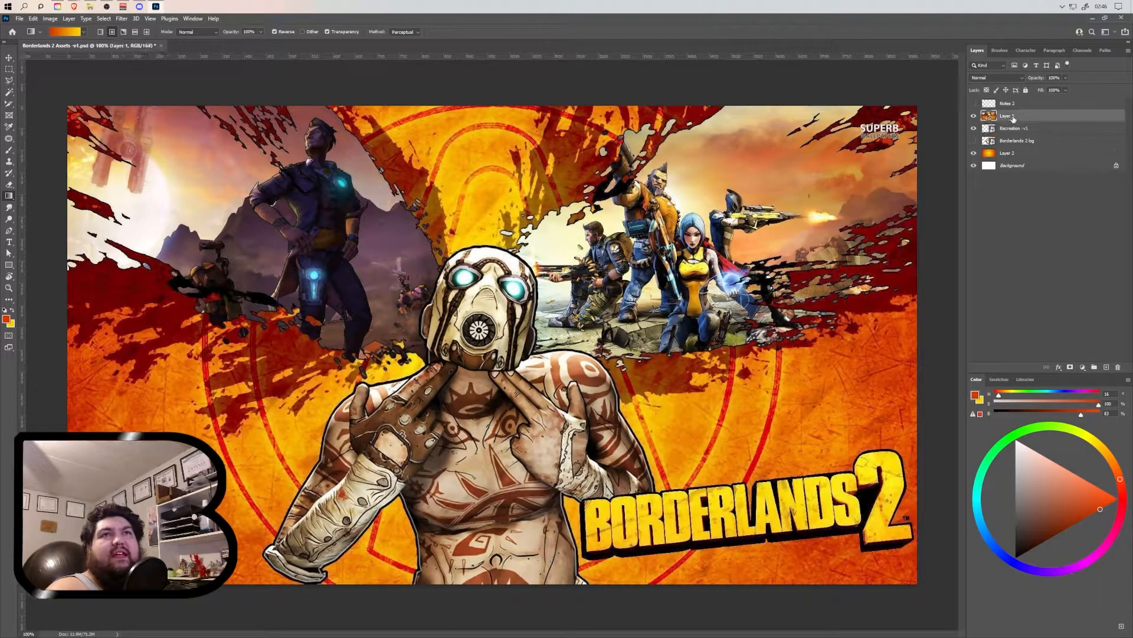
click(973, 116)
click(973, 116)
click(973, 116)
click(974, 140)
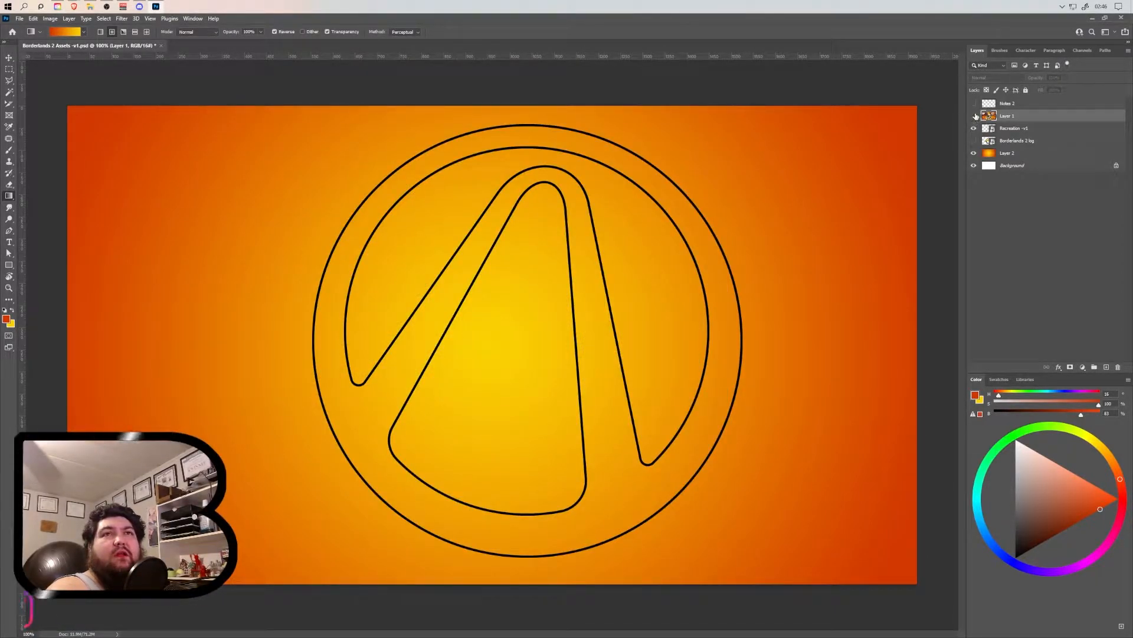
click(974, 116)
click(975, 117)
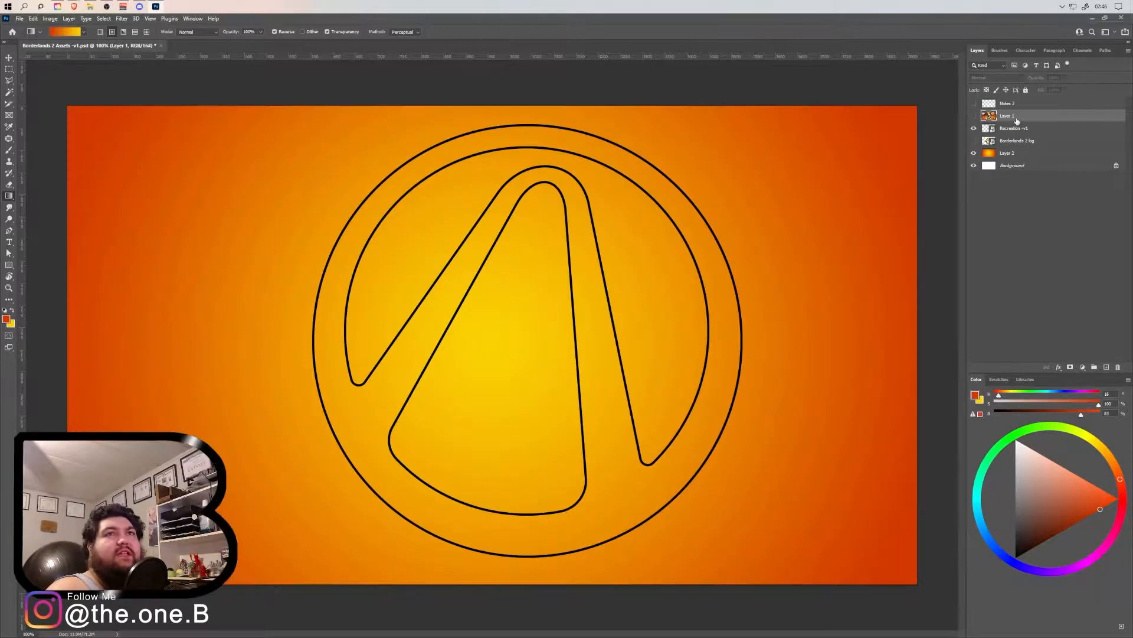
Step: Move the Recreation -v1 layer above Layer 1 and show Layer 1 beneath the logo outline
drag(1006, 130, 1007, 112)
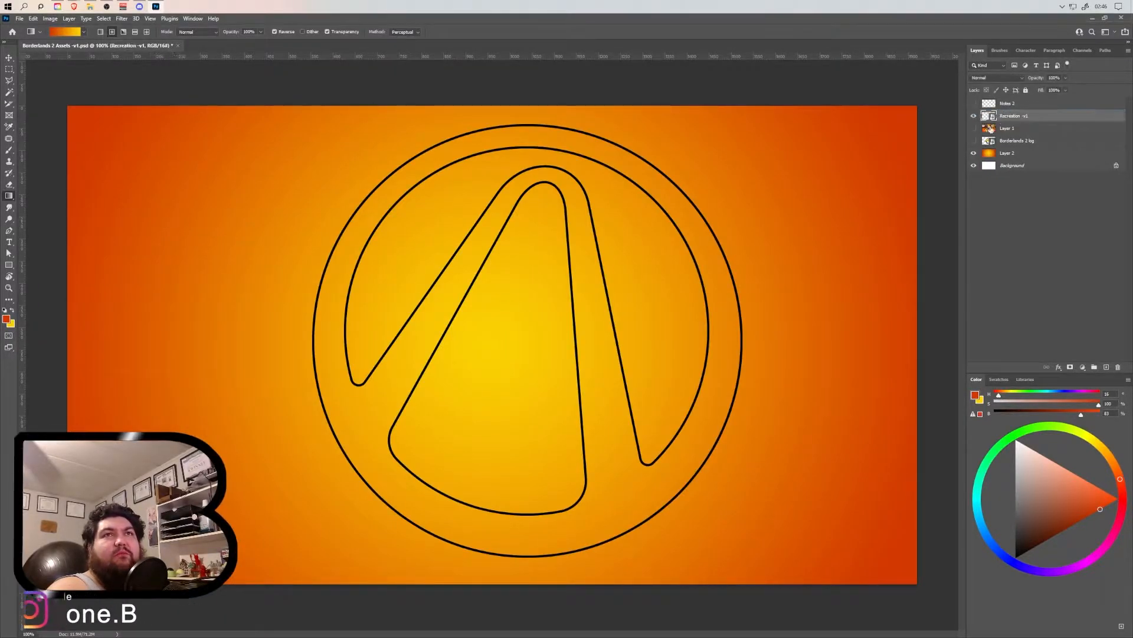
click(974, 128)
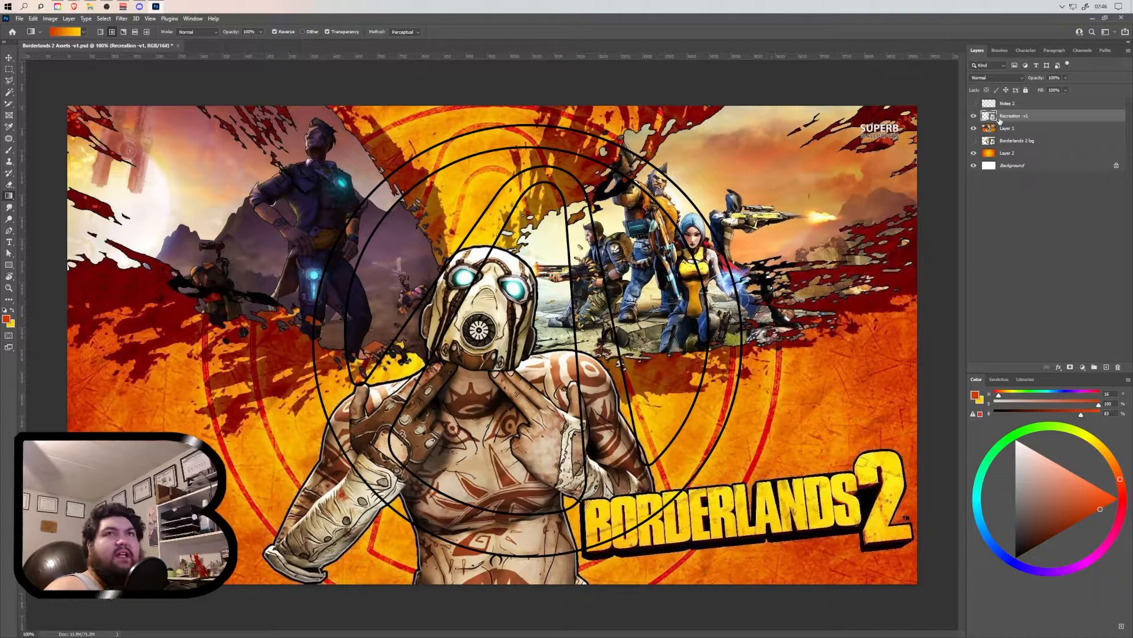
Step: Reposition the Recreation -v1 outline over the reference artwork, centred at about X 950 px, Y 575 px
key(v)
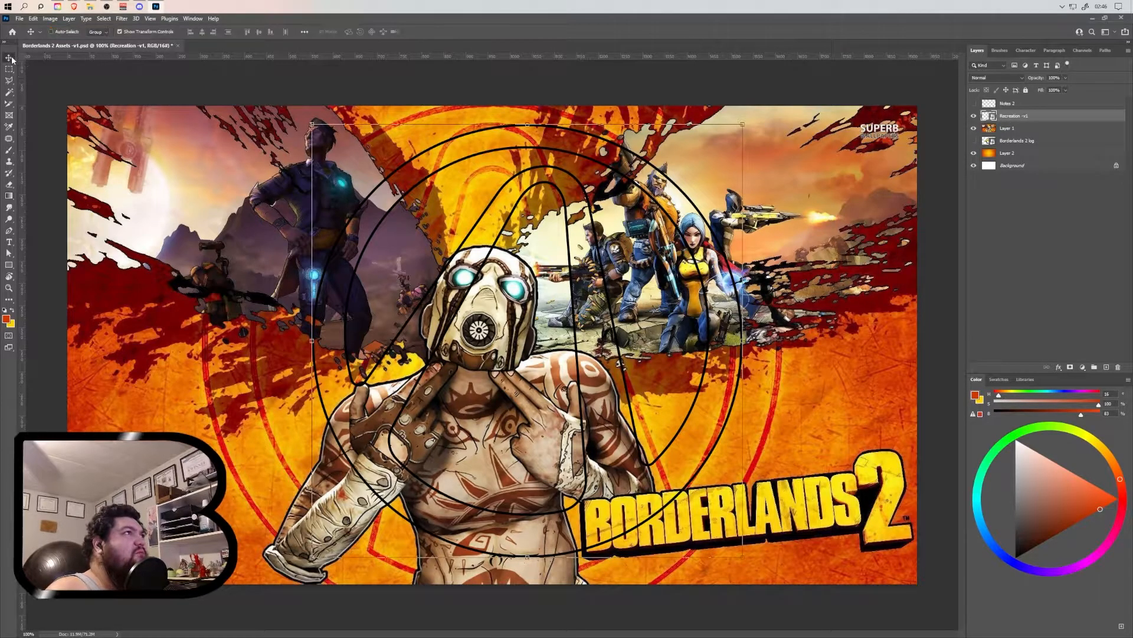
drag(598, 253, 568, 296)
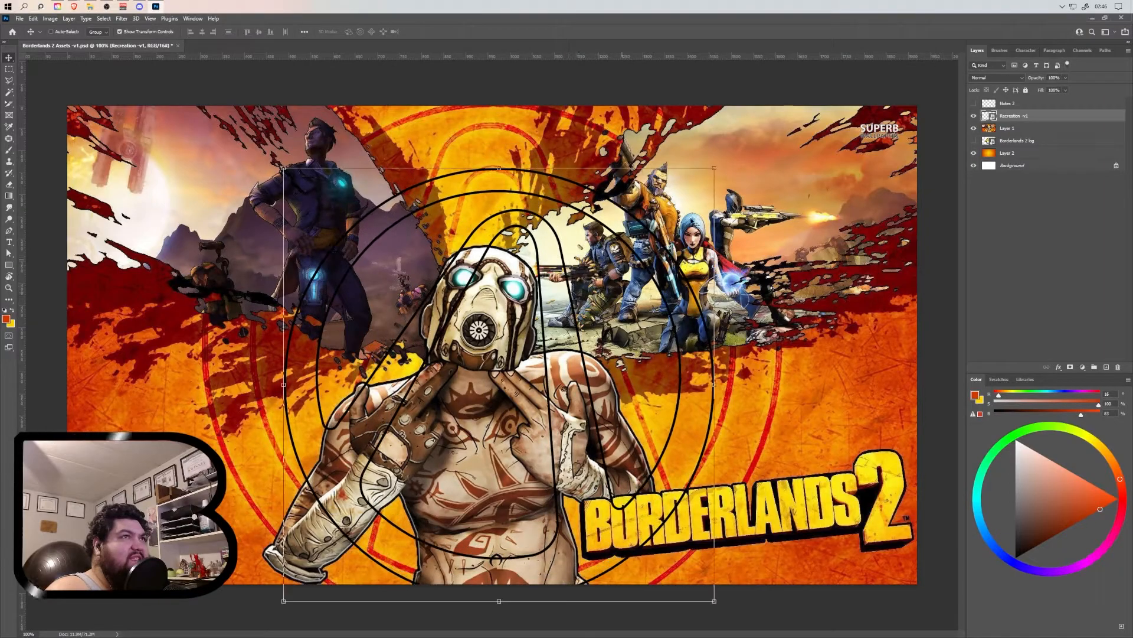
drag(715, 160, 704, 149)
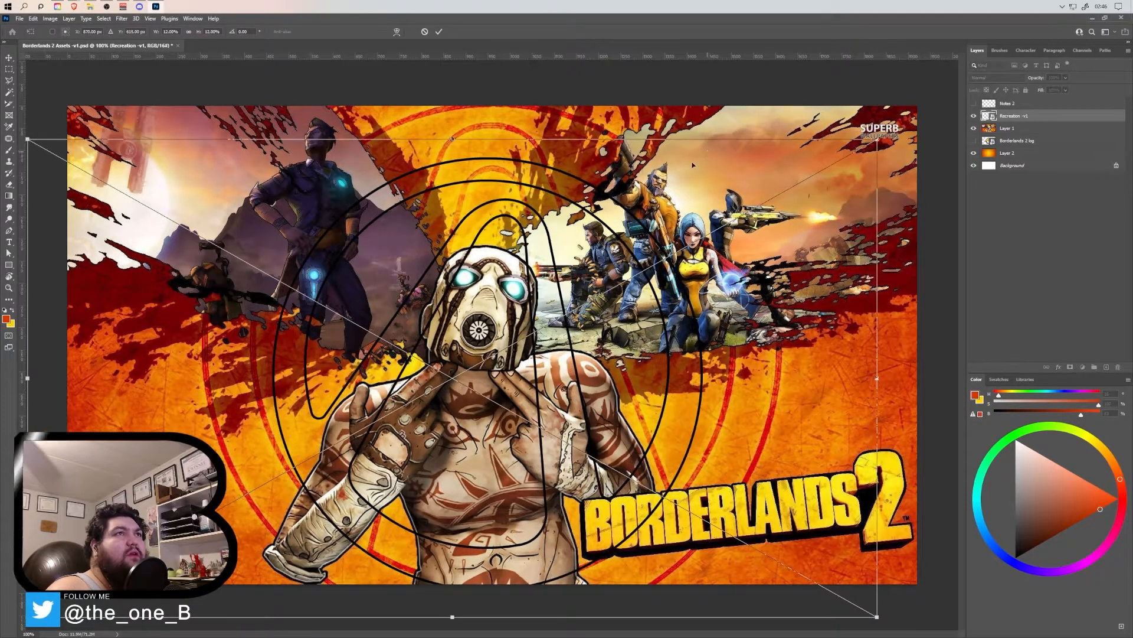
click(439, 34)
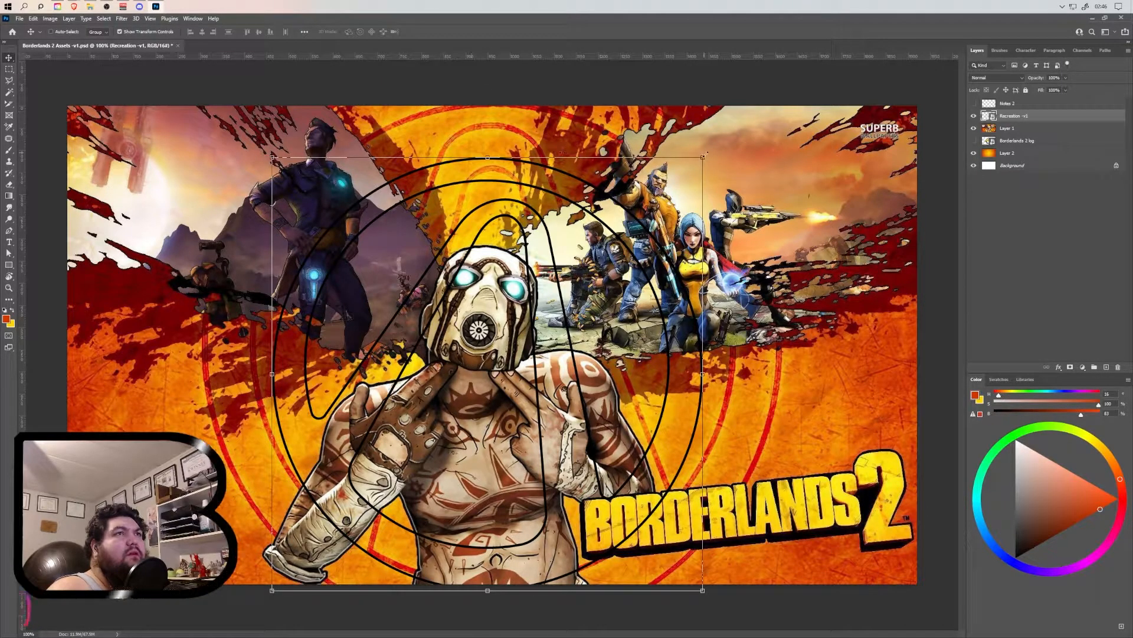
click(707, 154)
key(Escape)
drag(708, 154, 752, 147)
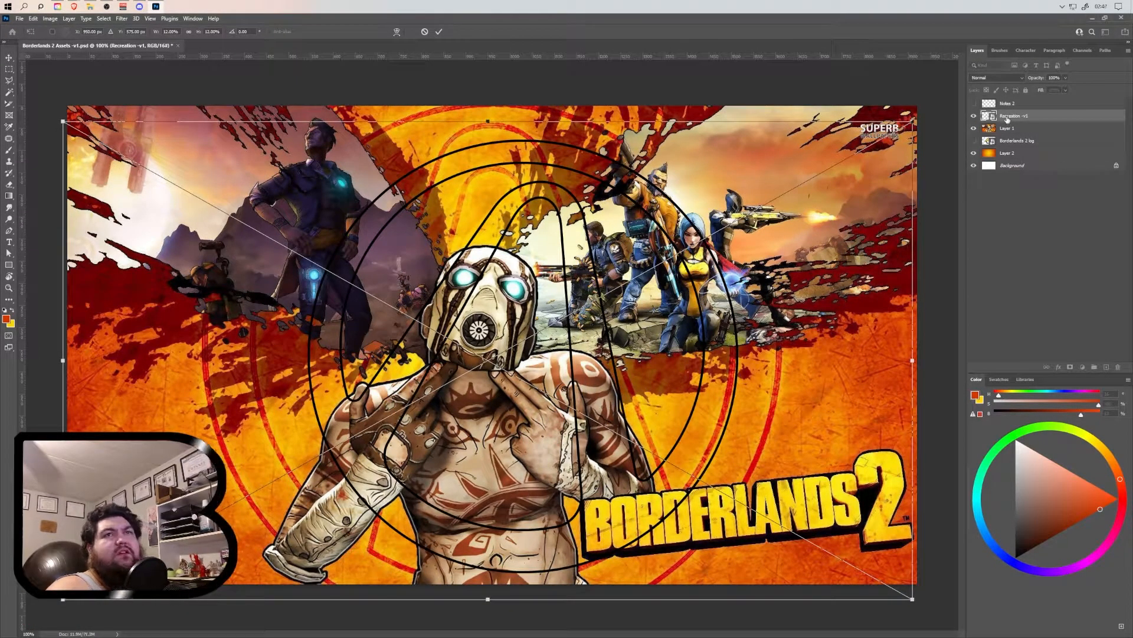
key(Return)
Step: Duplicate the Recreation -v1 layer, hide the original and scale the copy up to about 13.05%
key(ctrl+j)
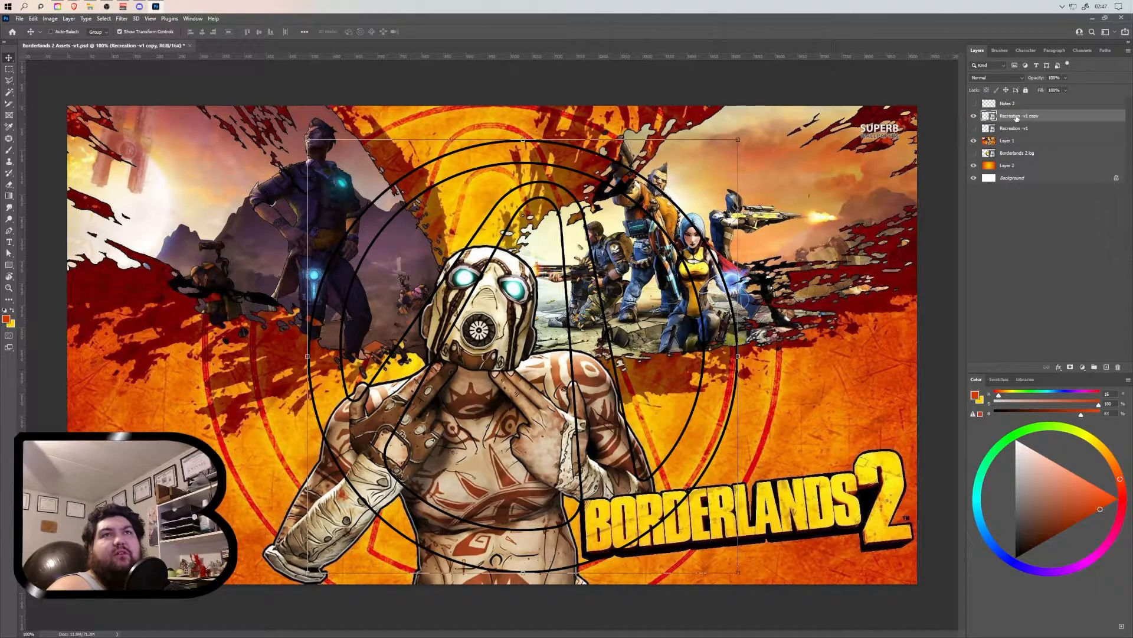
right_click(1016, 119)
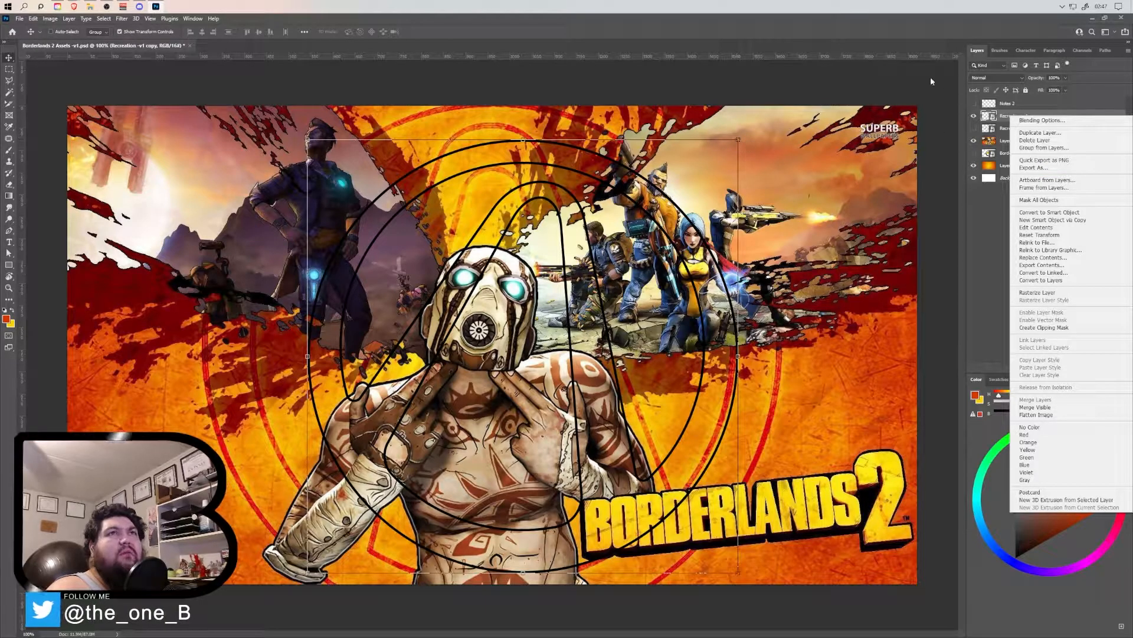
click(874, 33)
mouse_move(743, 139)
mouse_down()
mouse_move(797, 105)
mouse_move(723, 139)
mouse_up()
key(ctrl+z)
drag(907, 124, 927, 95)
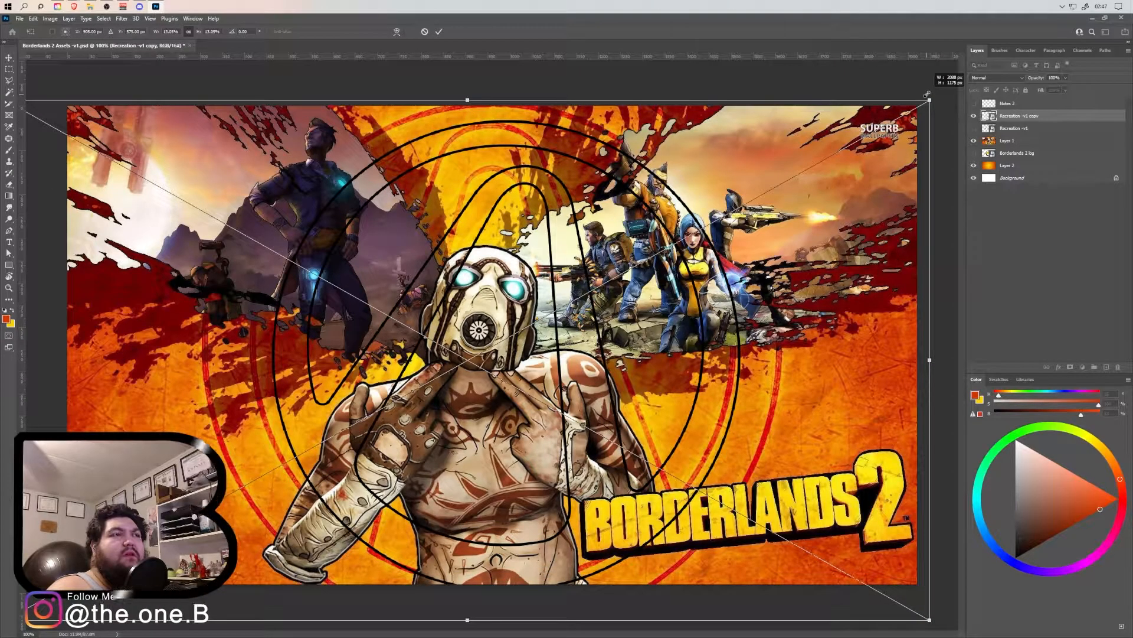
Step: Open the smart object contents of the Recreation -v1 copy and enlarge the logo outline to about 108%
double_click(995, 118)
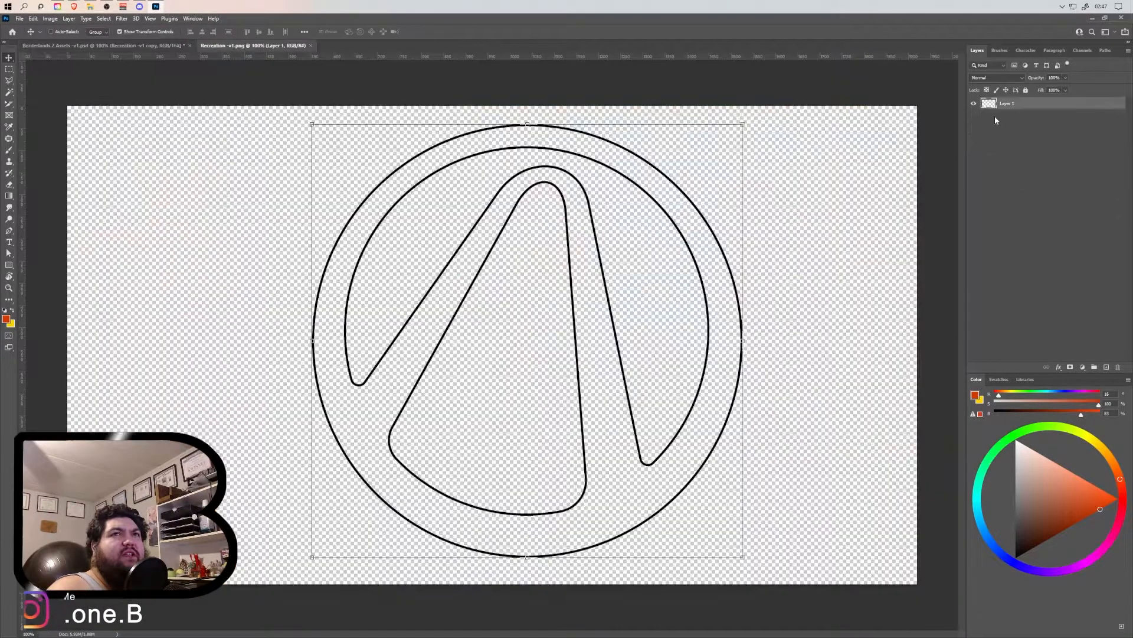
drag(745, 122, 767, 106)
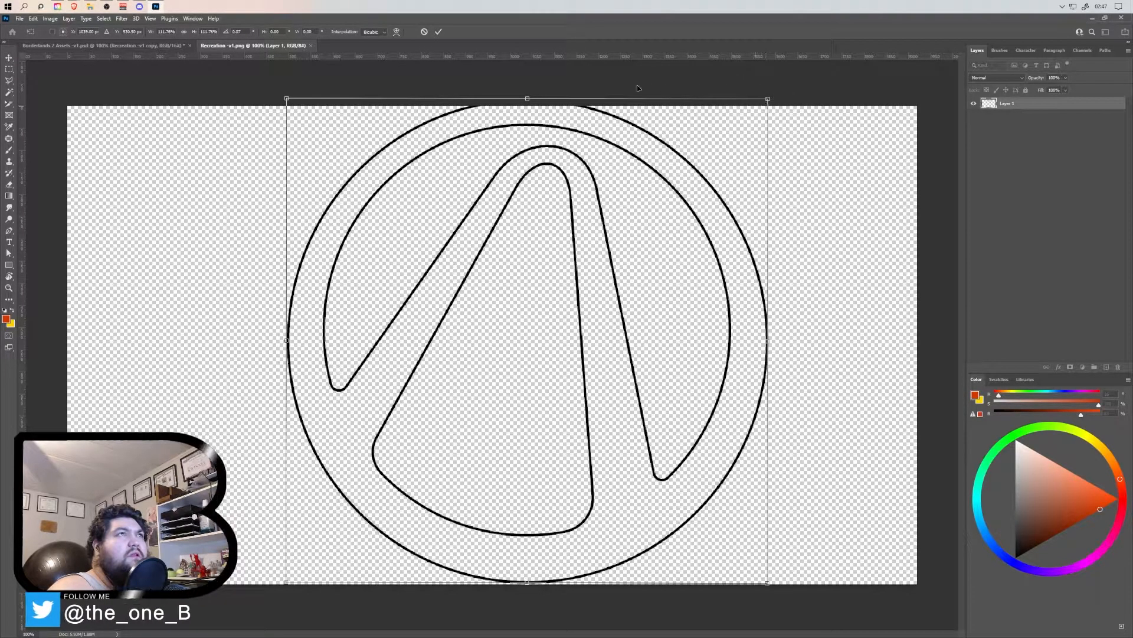
click(424, 32)
drag(744, 125, 765, 109)
drag(687, 180, 666, 201)
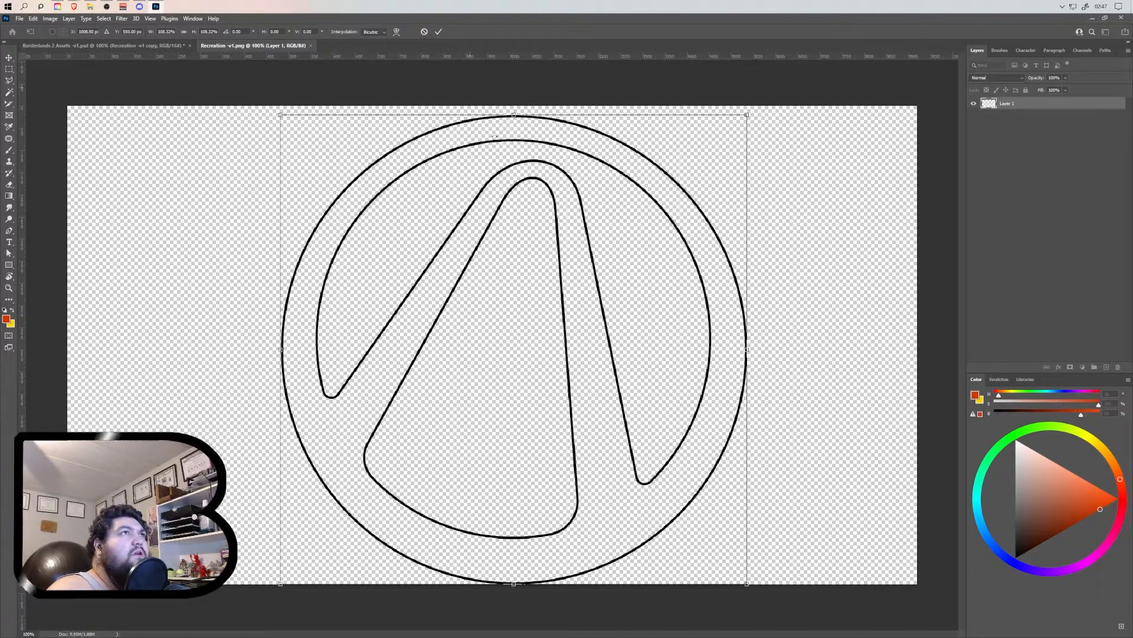
drag(519, 193, 519, 189)
click(438, 32)
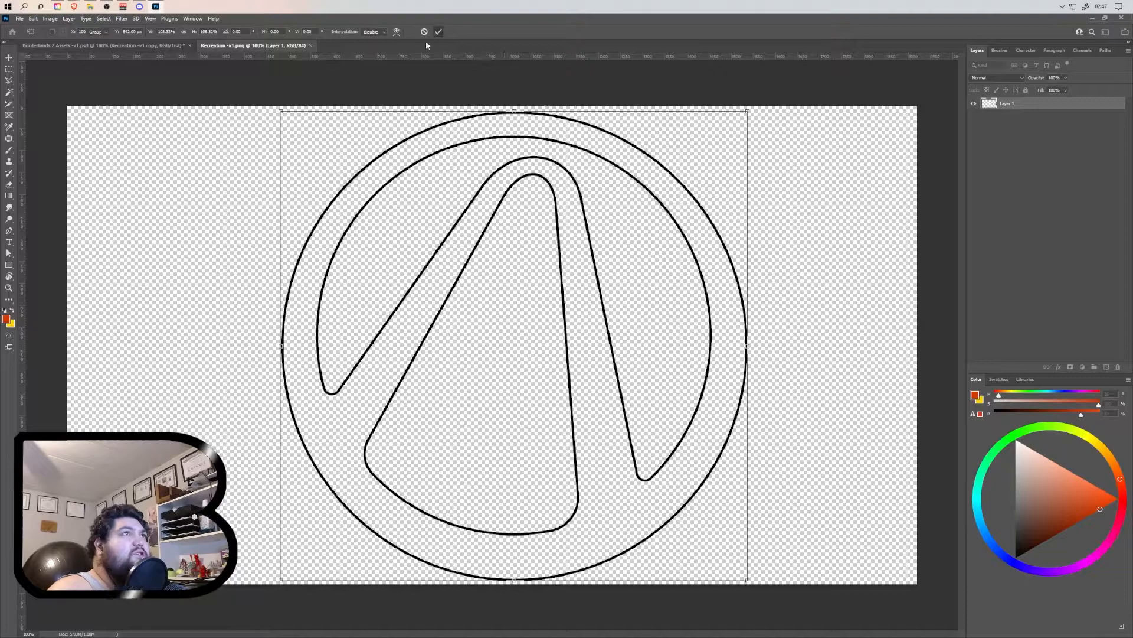
Step: Set alignment to Canvas and centre the logo outline horizontally and vertically
click(304, 32)
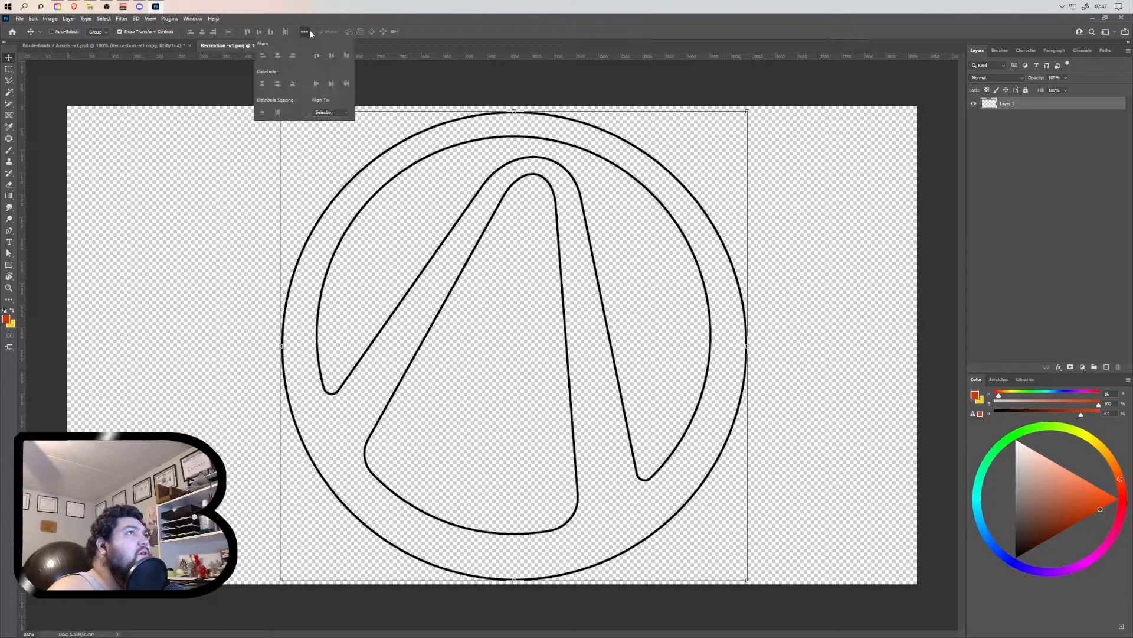
click(333, 111)
click(335, 123)
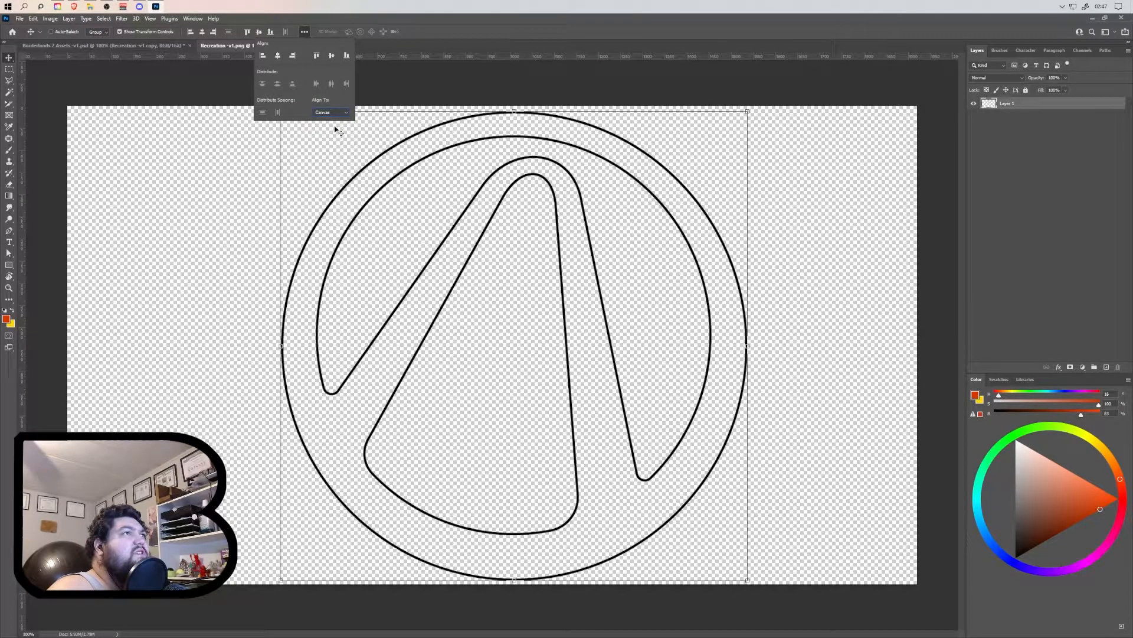
click(201, 32)
click(260, 32)
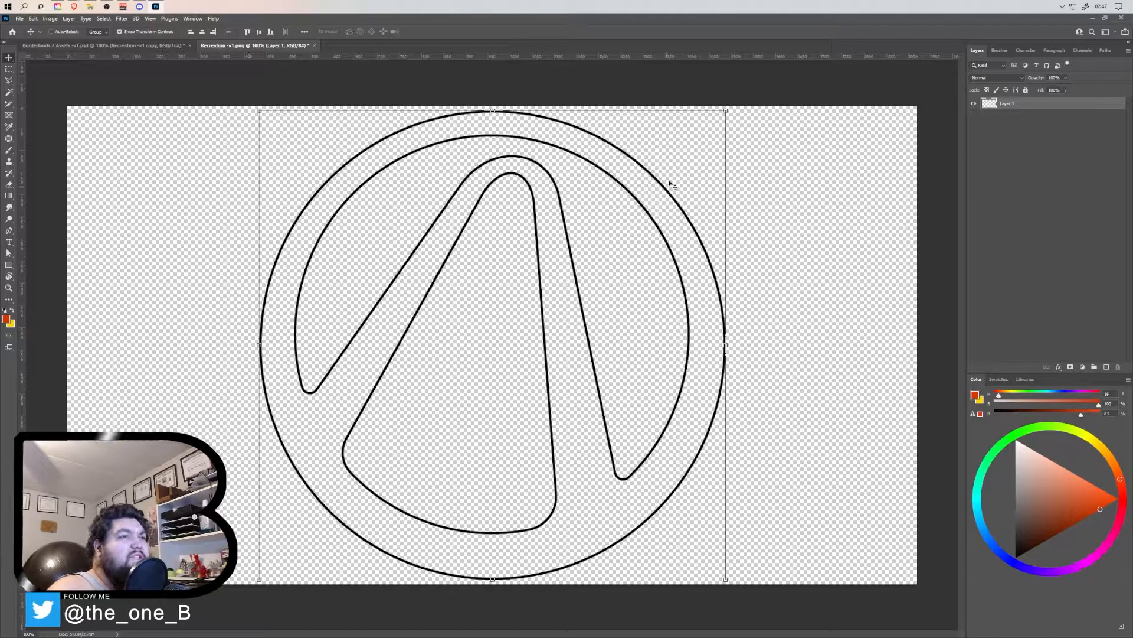
Step: Rotate the logo outline in Recreation -v1.png by about -6.3° and enlarge it to about 101%
click(132, 46)
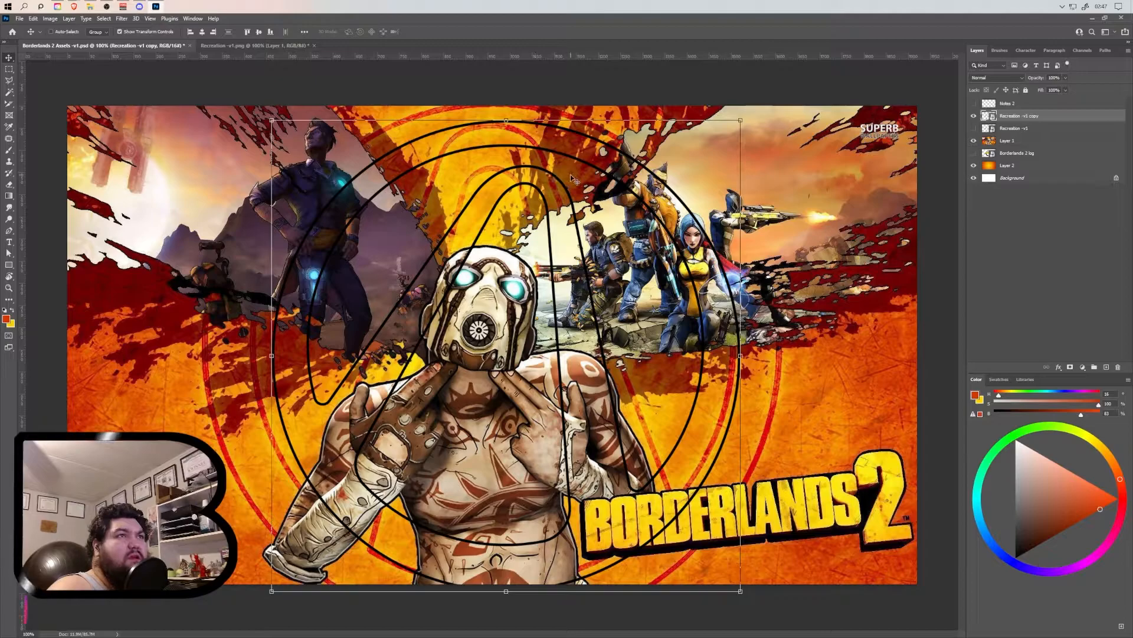
click(267, 47)
drag(732, 109, 700, 89)
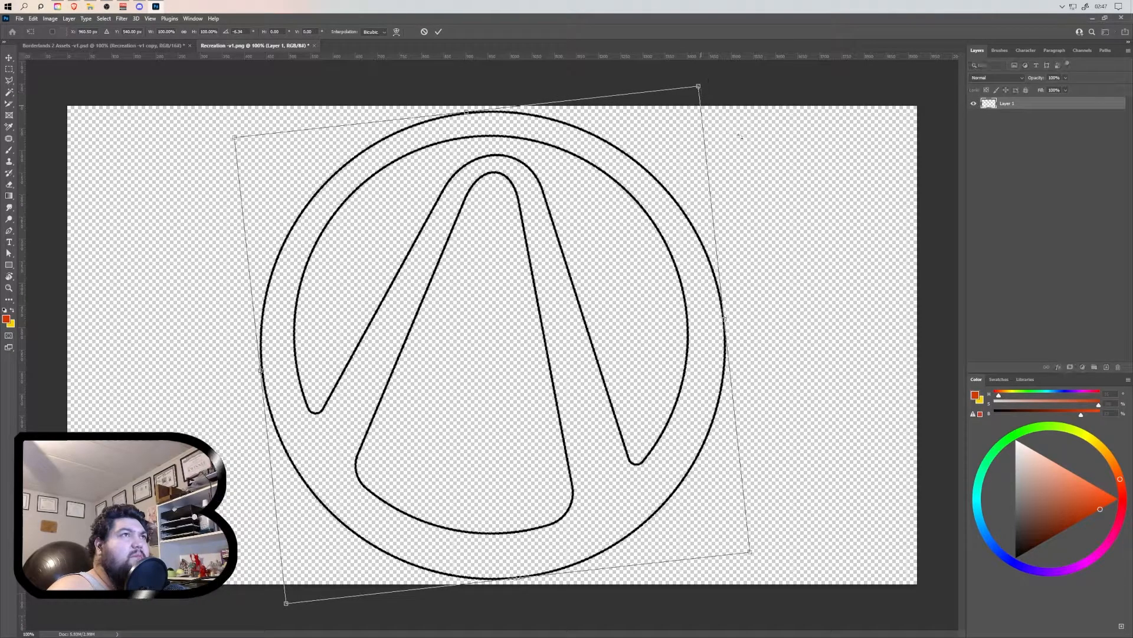
click(437, 32)
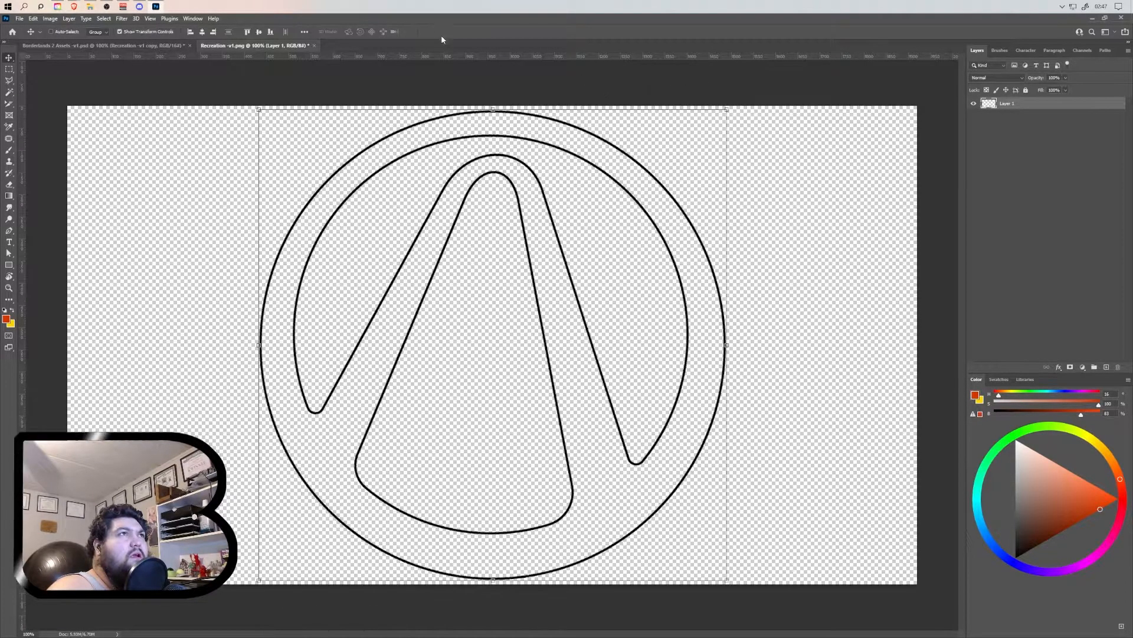
drag(730, 108, 729, 107)
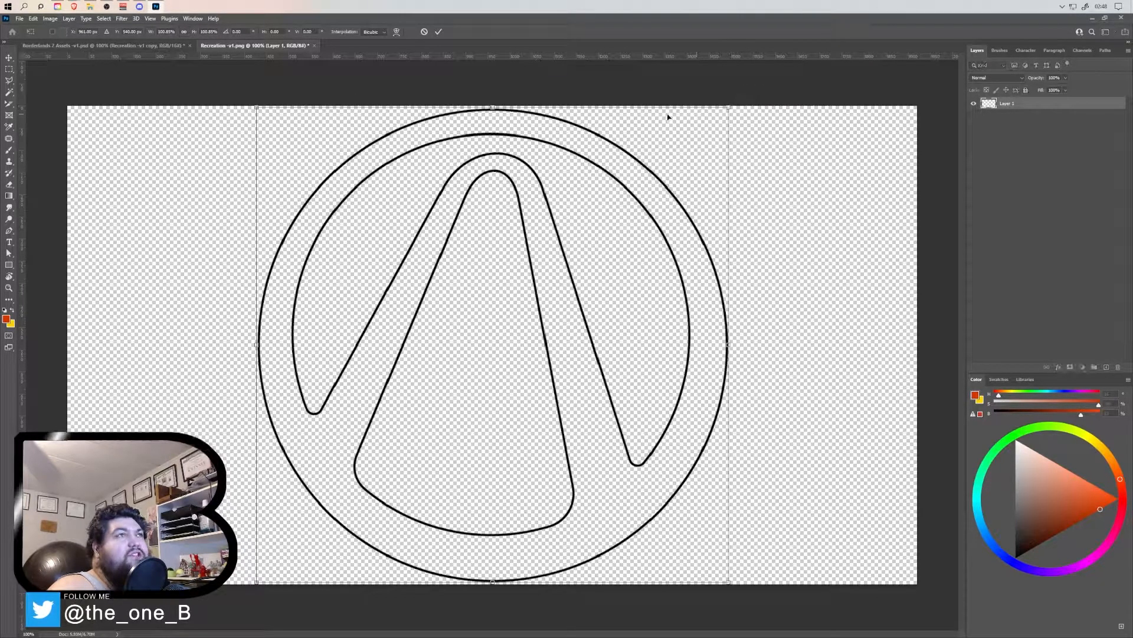
click(438, 31)
Step: Save the edited contents in Recreation -v1.png and return to the Borderlands 2 Assets document
click(106, 45)
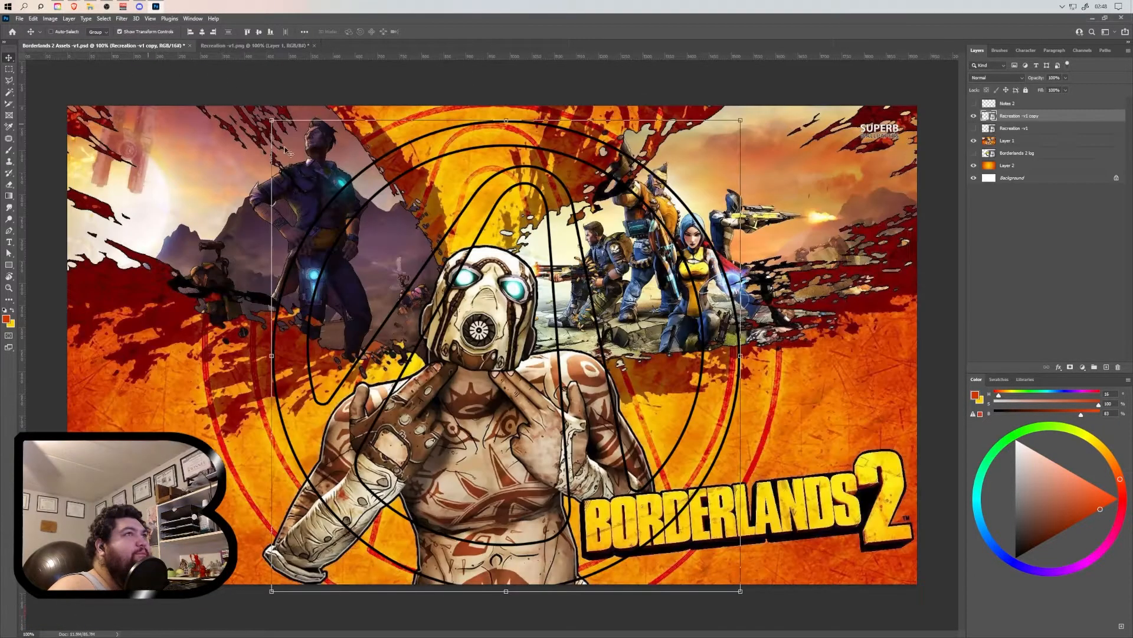
click(261, 47)
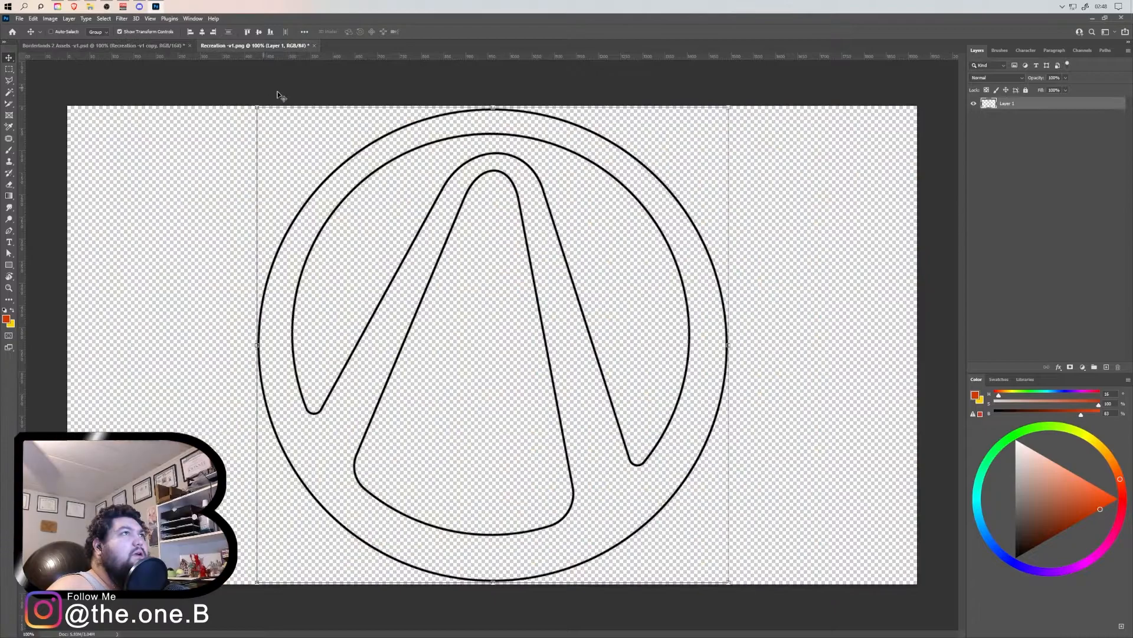
click(20, 18)
click(29, 117)
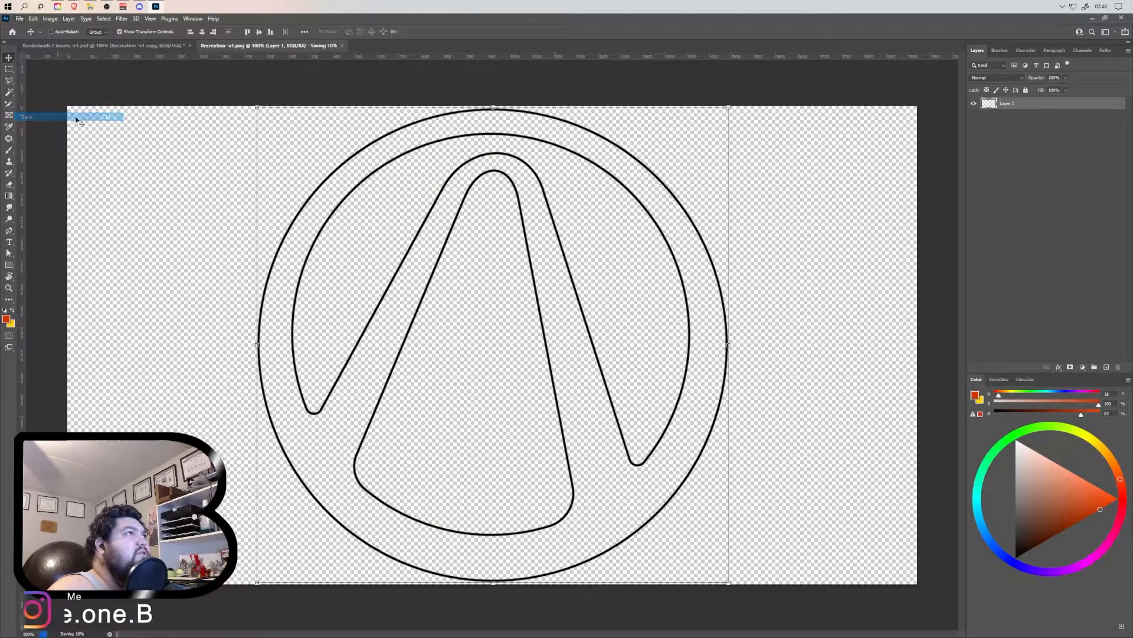
click(131, 46)
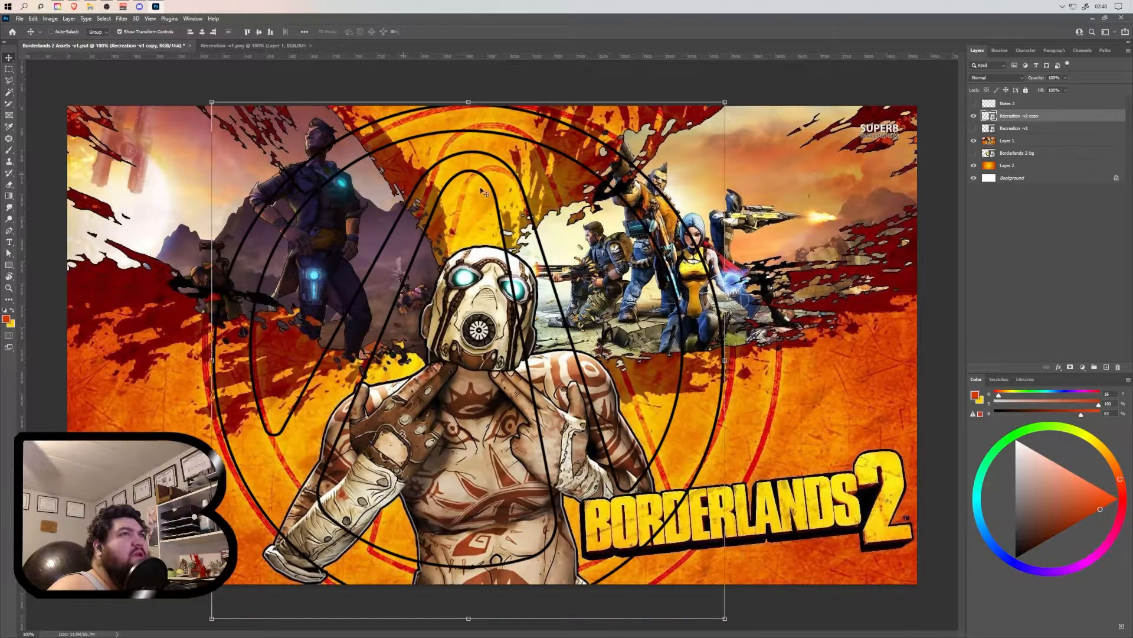
Step: Shift the logo copy right and down so it sits over the red emblem in the reference artwork
drag(545, 260, 566, 272)
drag(749, 119, 768, 99)
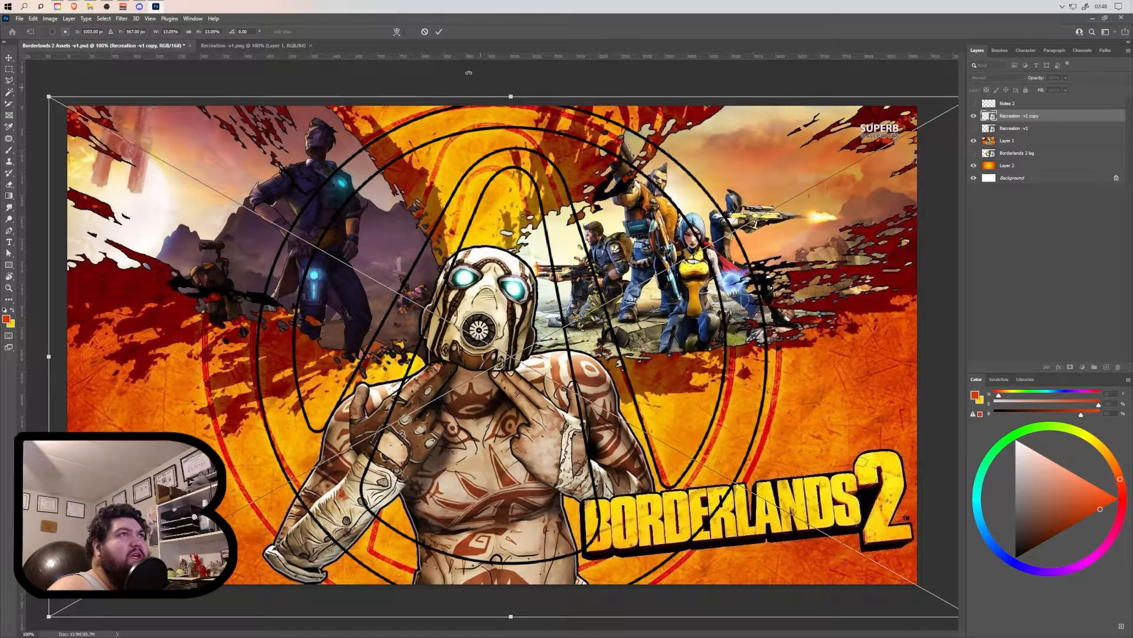
click(424, 32)
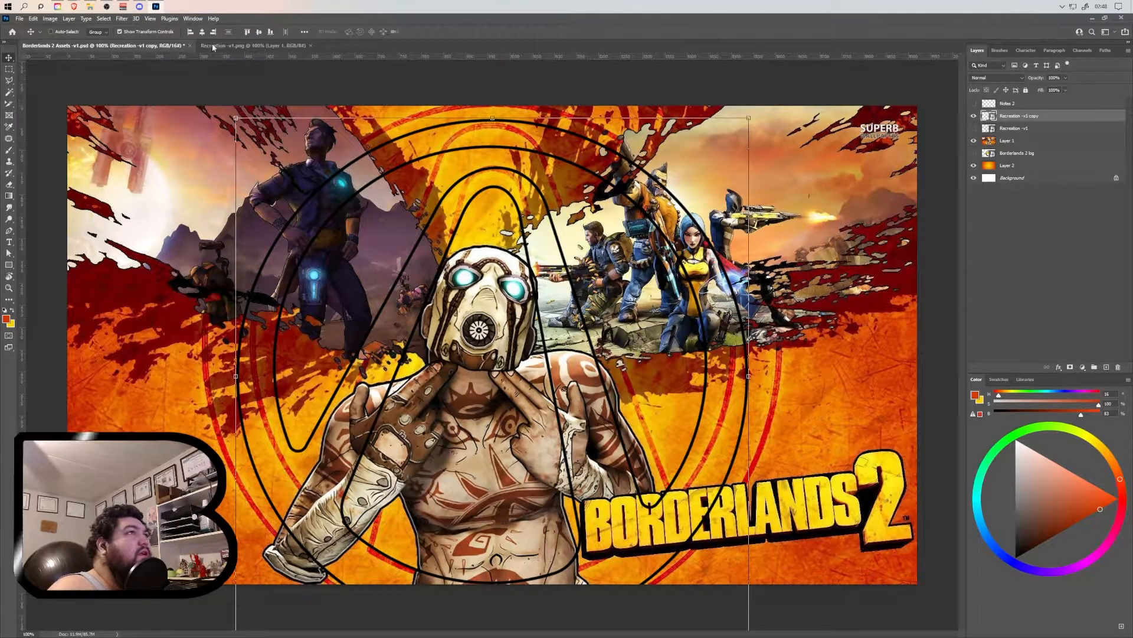
Step: Switch to Recreation -v1.png and enlarge the logo outline around its centre to about 119%
click(202, 45)
drag(730, 108, 782, 72)
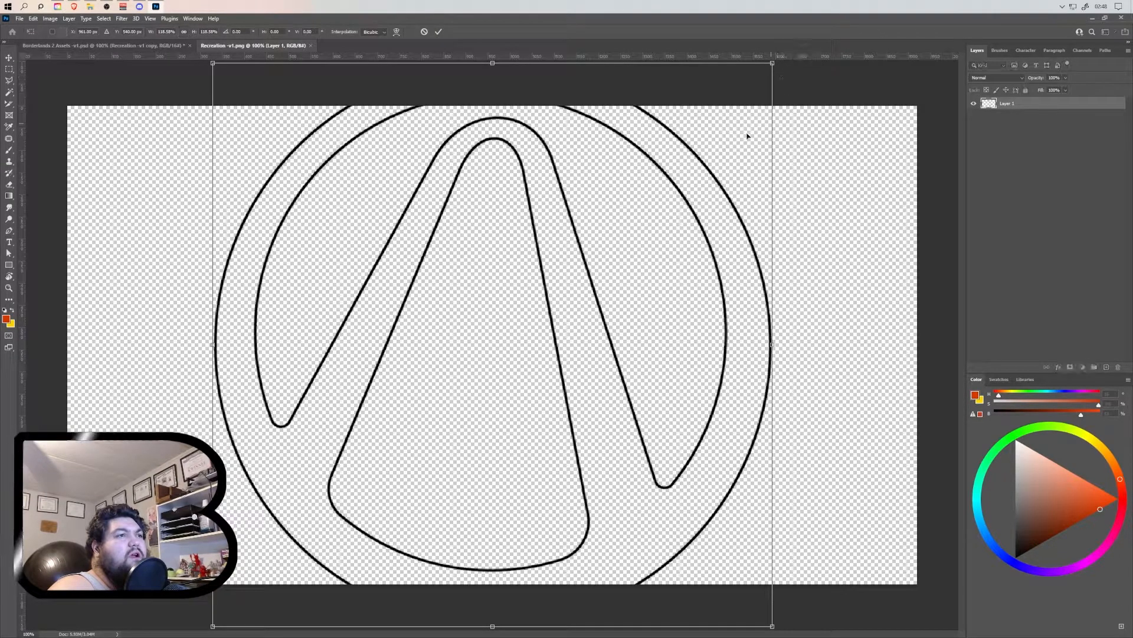
click(438, 32)
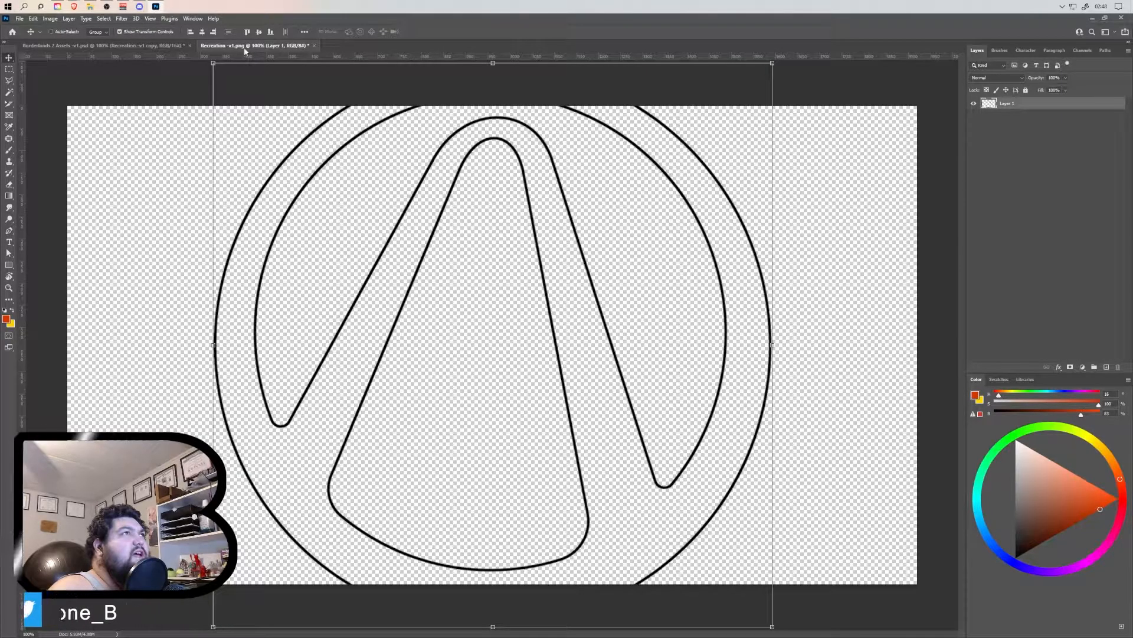
Step: Save Recreation -v1.png, return to the Borderlands 2 Assets document and move the logo copy up over the red emblem
click(20, 19)
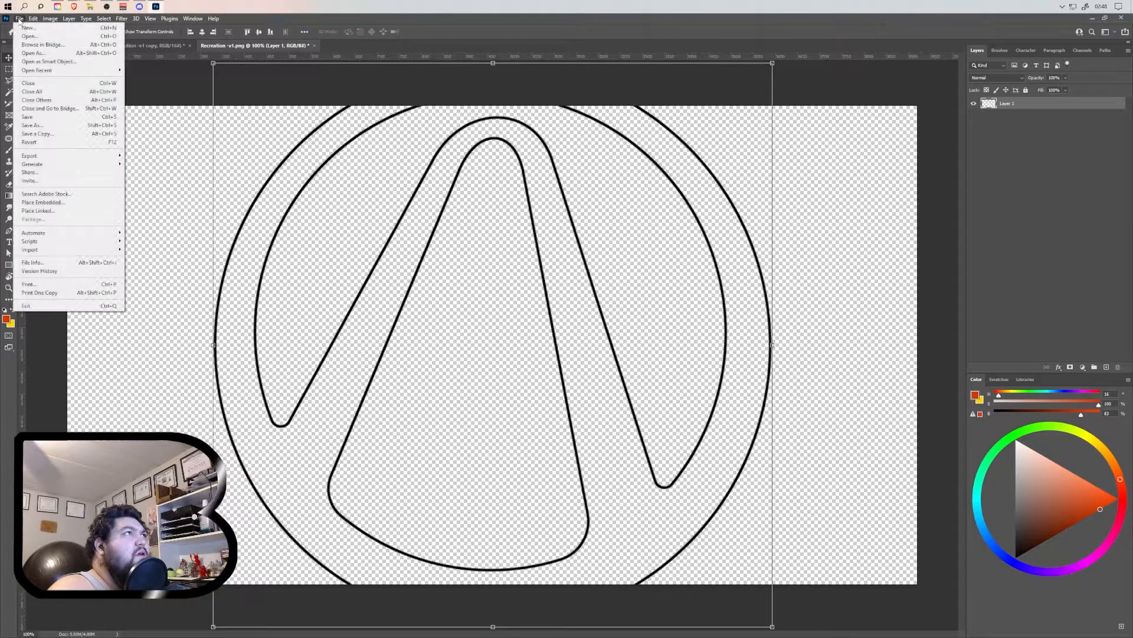
click(41, 117)
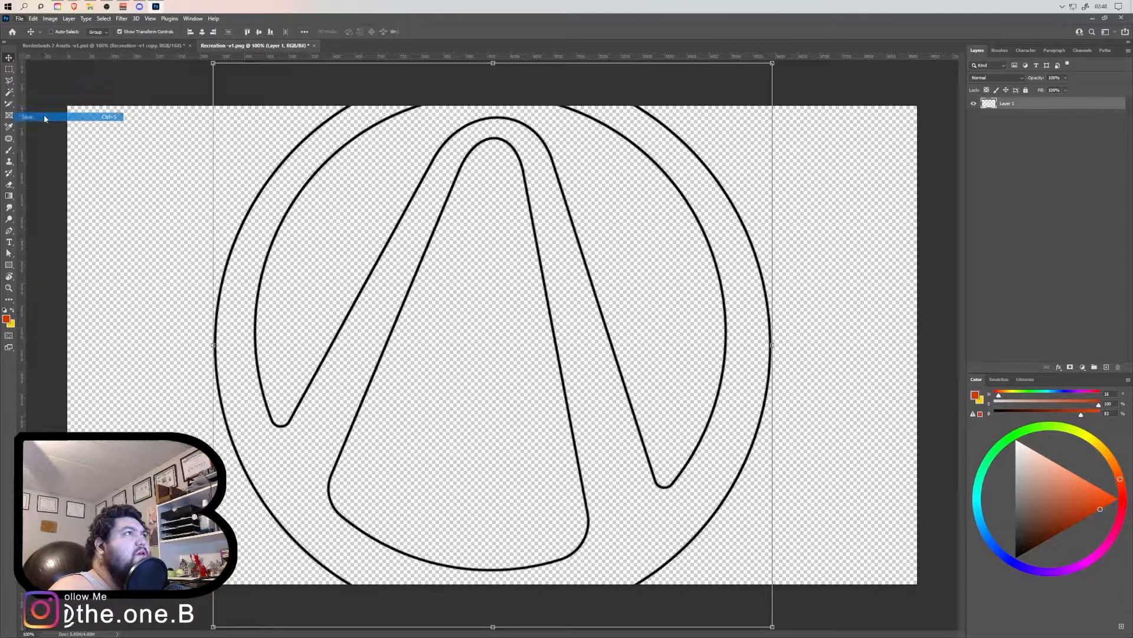
click(125, 45)
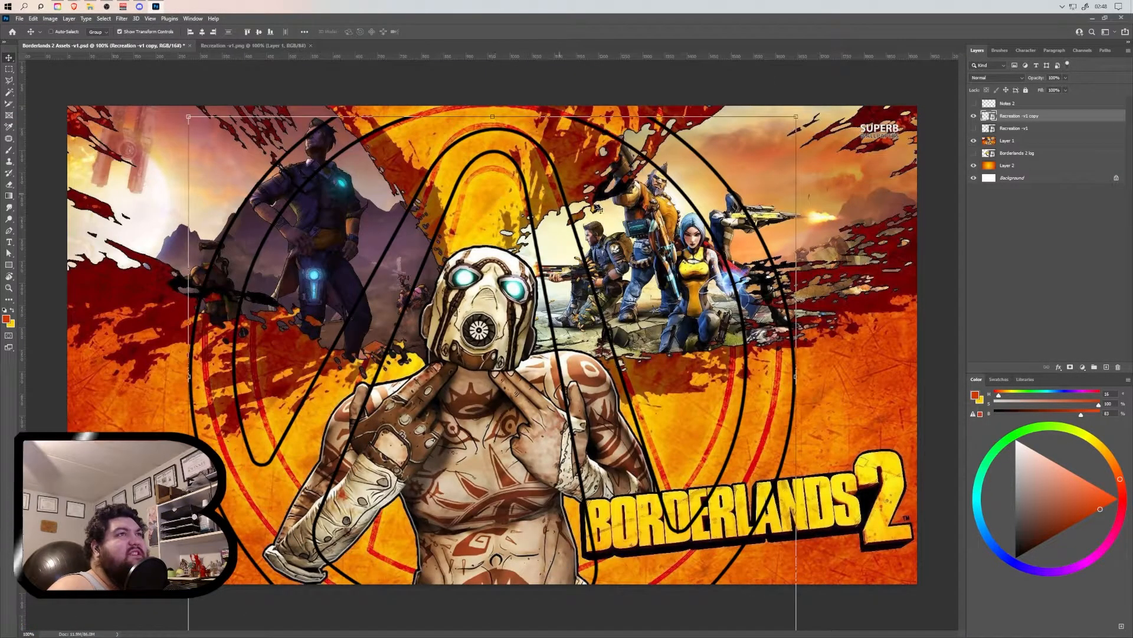
drag(563, 234, 564, 219)
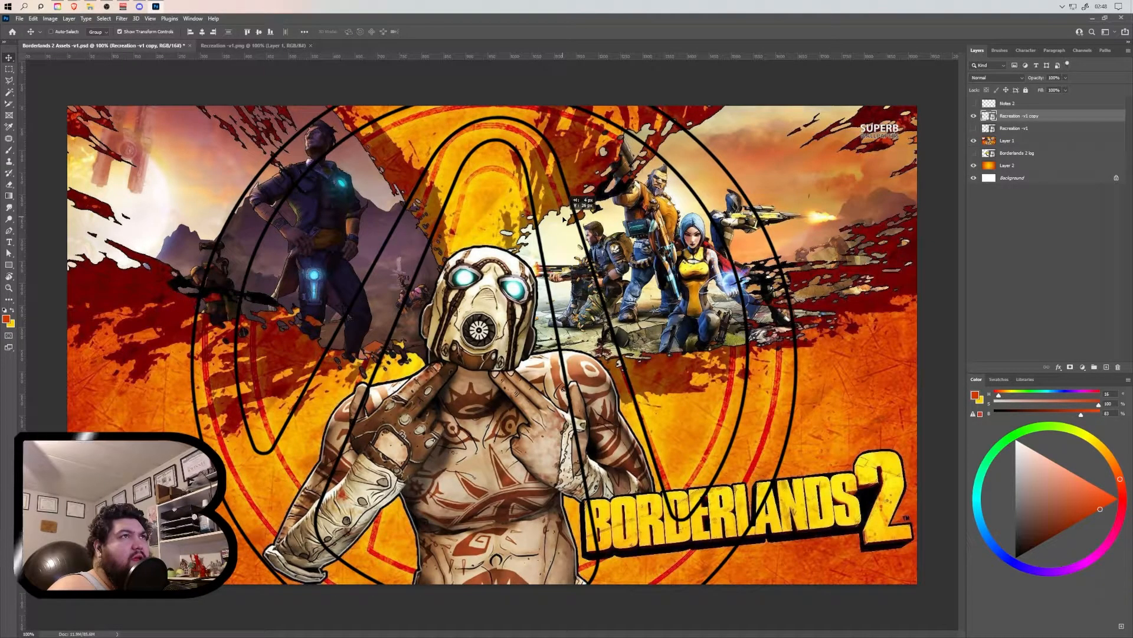
drag(564, 218, 565, 221)
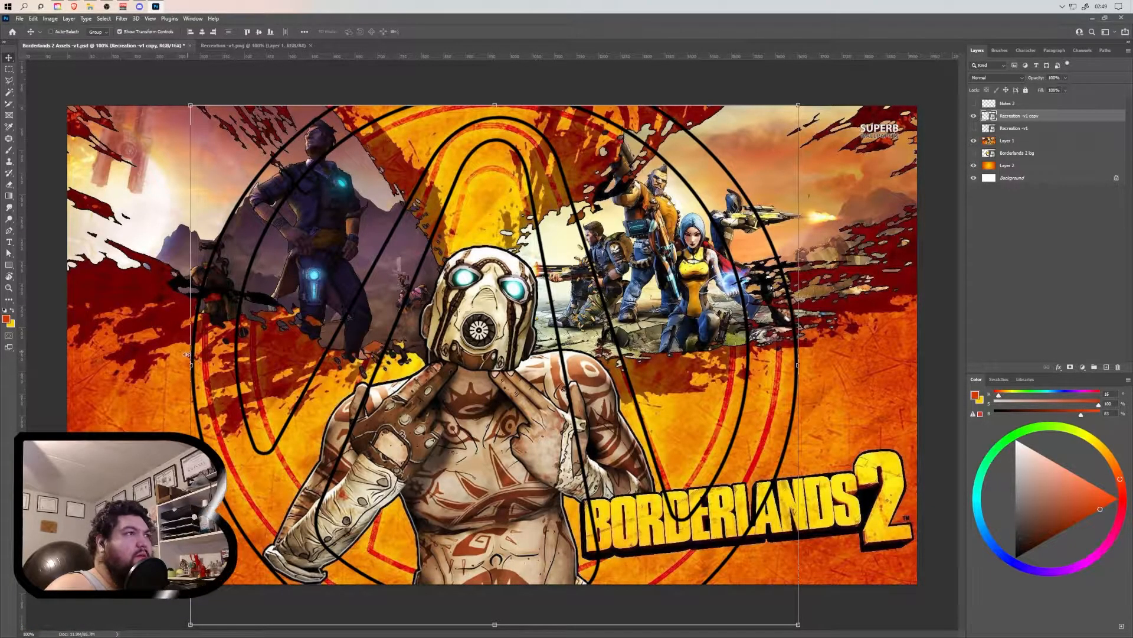
Step: Switch to Recreation -v1.png and scale the logo outline down slightly, keeping it roughly centred
click(225, 50)
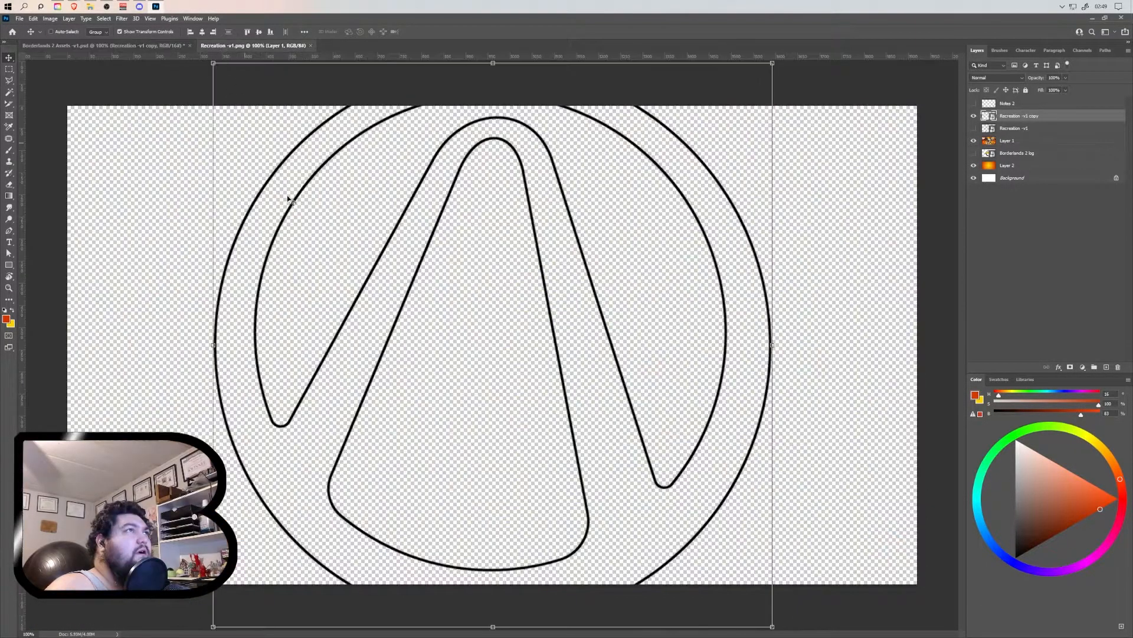
drag(773, 63, 765, 83)
drag(549, 202, 550, 210)
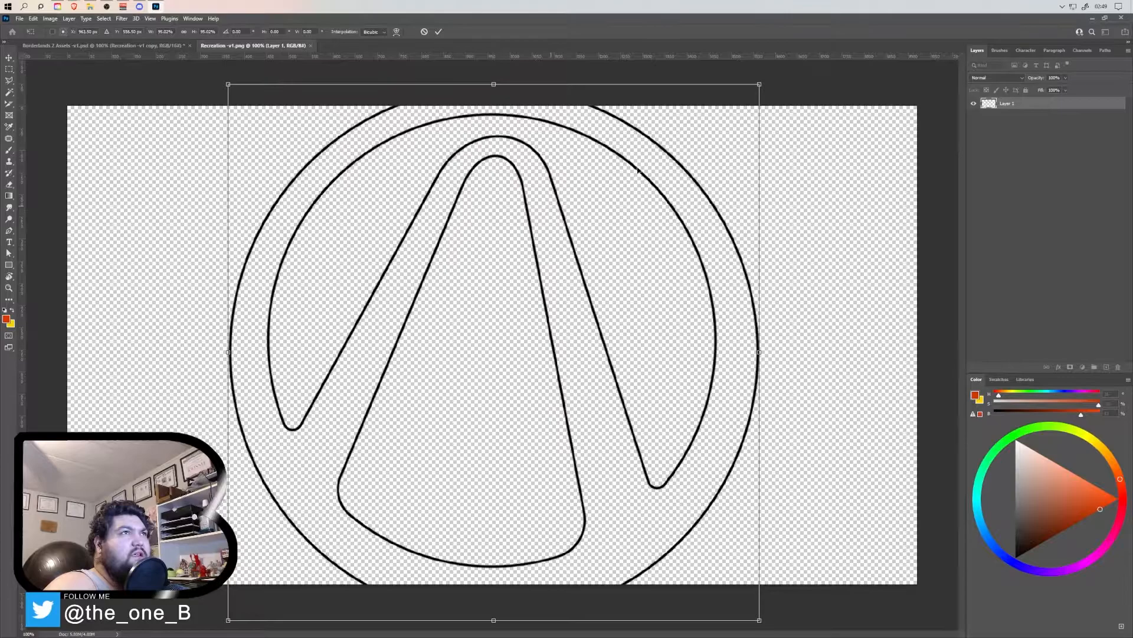
drag(761, 84, 754, 90)
click(438, 31)
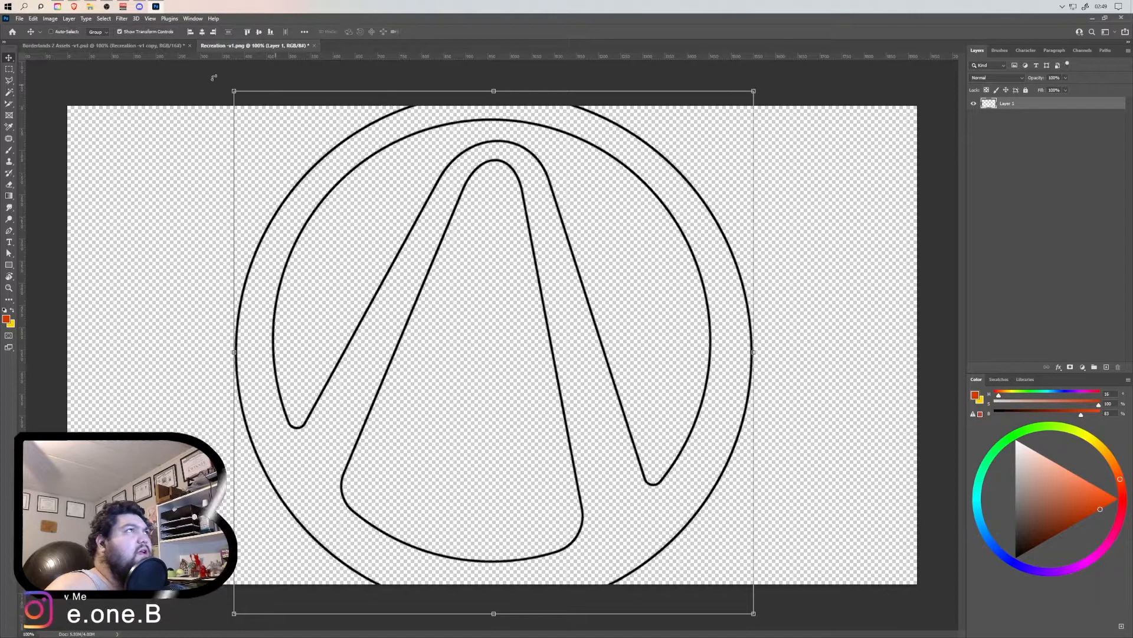
Step: Save the reduced outline, return to the Borderlands 2 Assets document and nudge the logo copy up to meet the emblem's arch
click(19, 19)
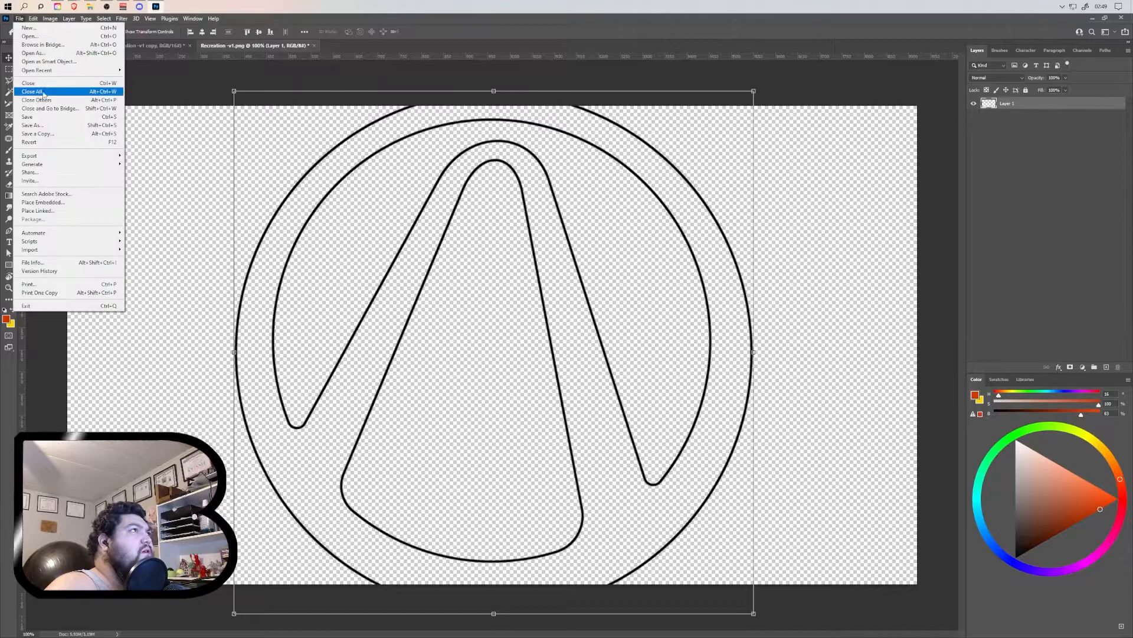
click(51, 117)
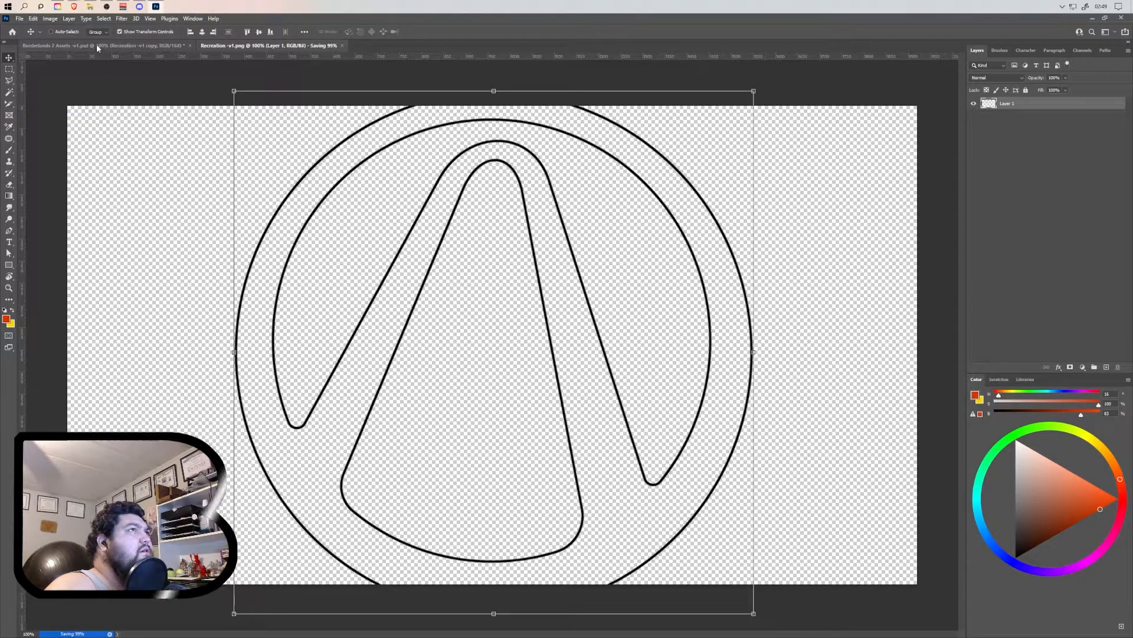
key(ctrl+Tab)
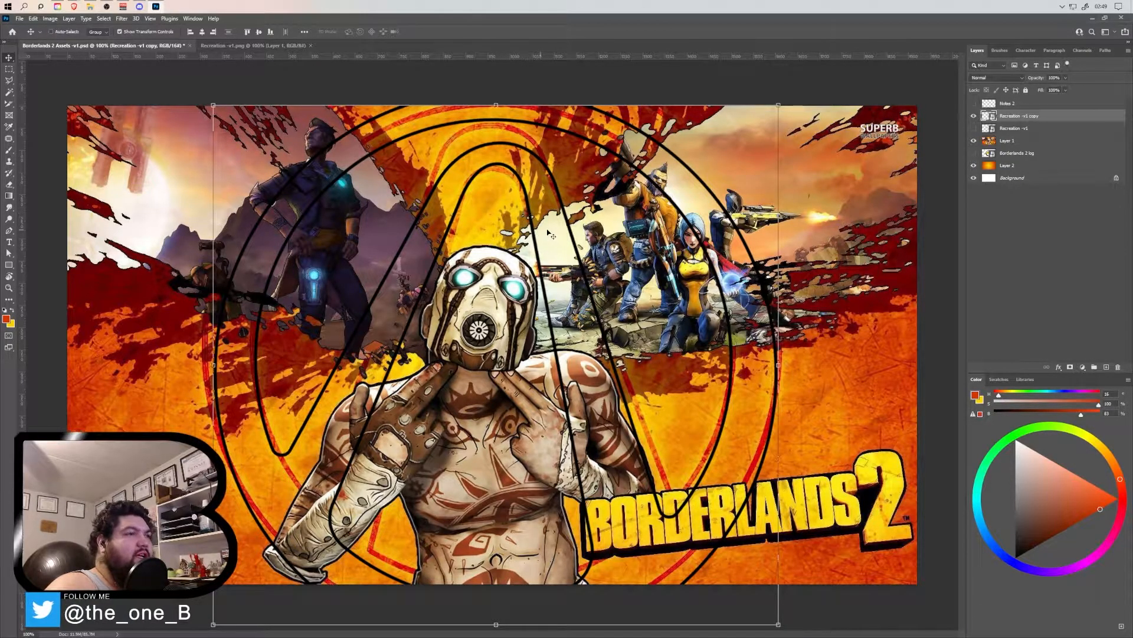
mouse_move(547, 232)
mouse_down()
mouse_move(514, 254)
mouse_move(546, 227)
mouse_up()
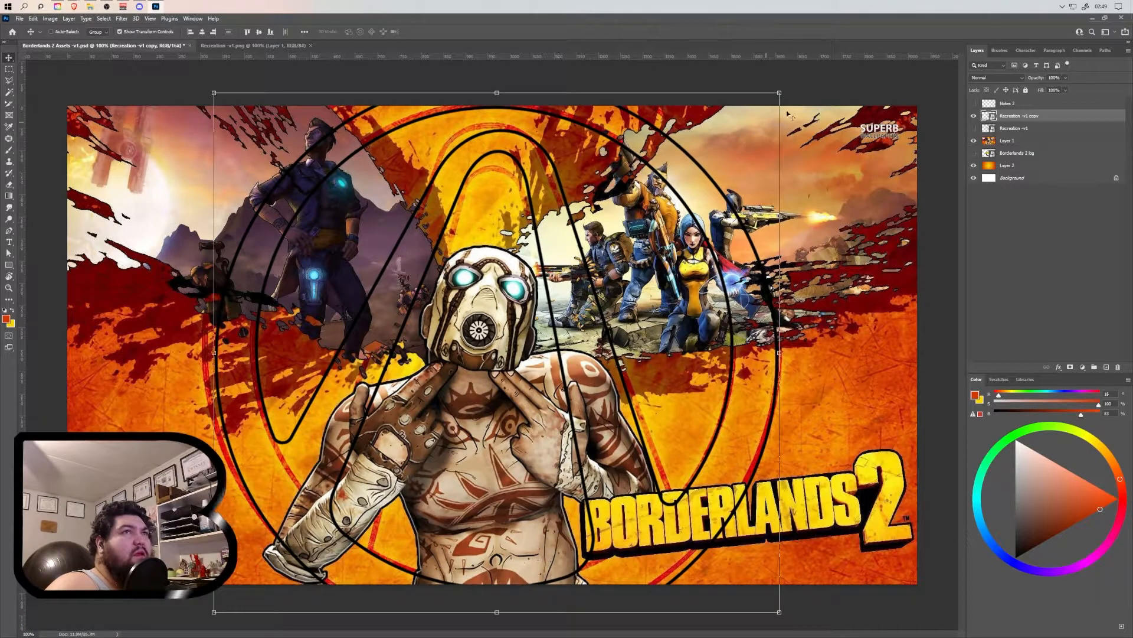
click(268, 47)
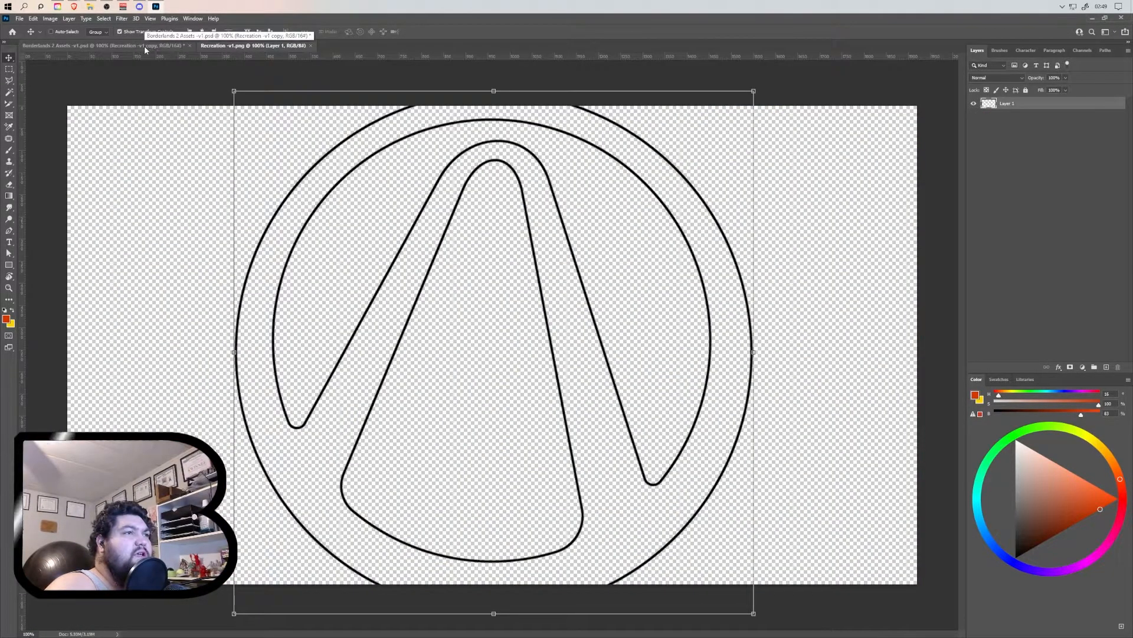
click(144, 45)
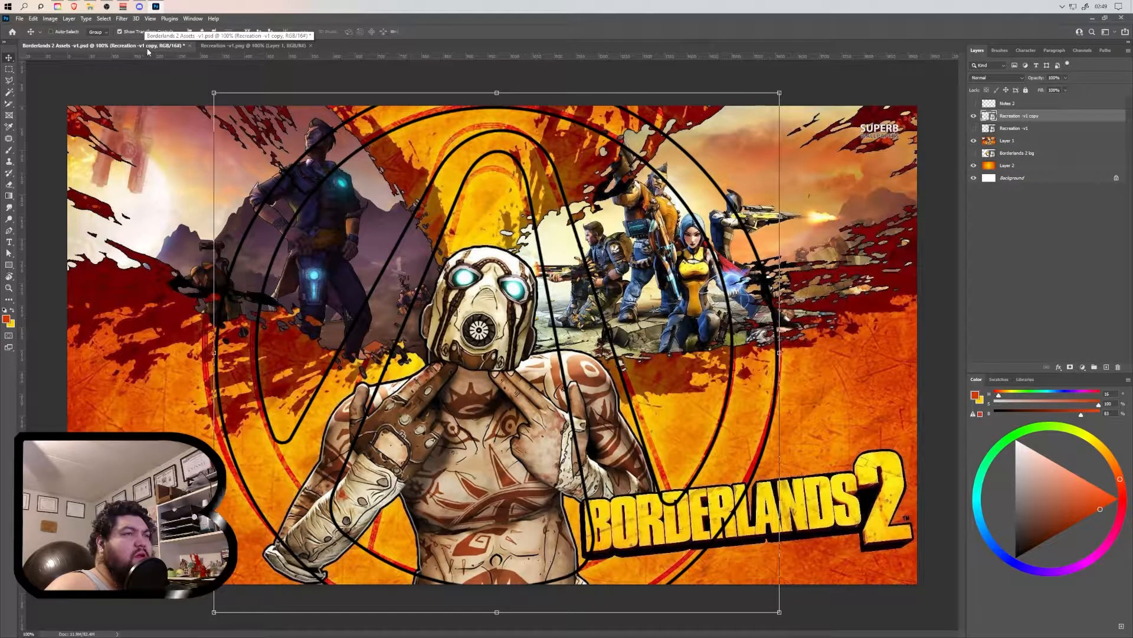
key(ctrl+Tab)
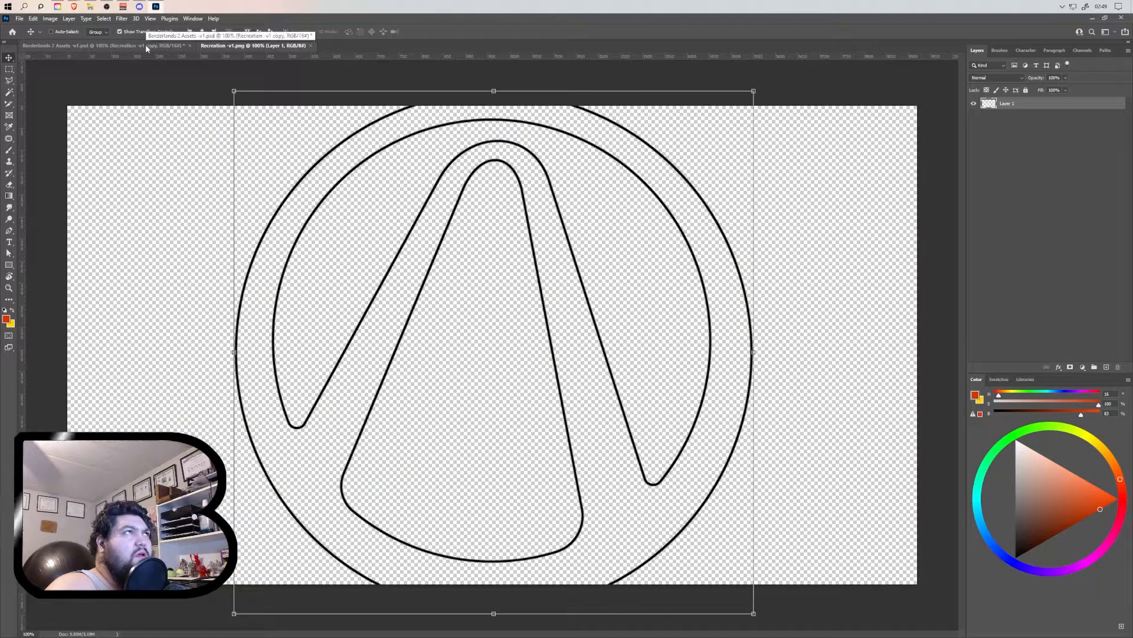
click(146, 47)
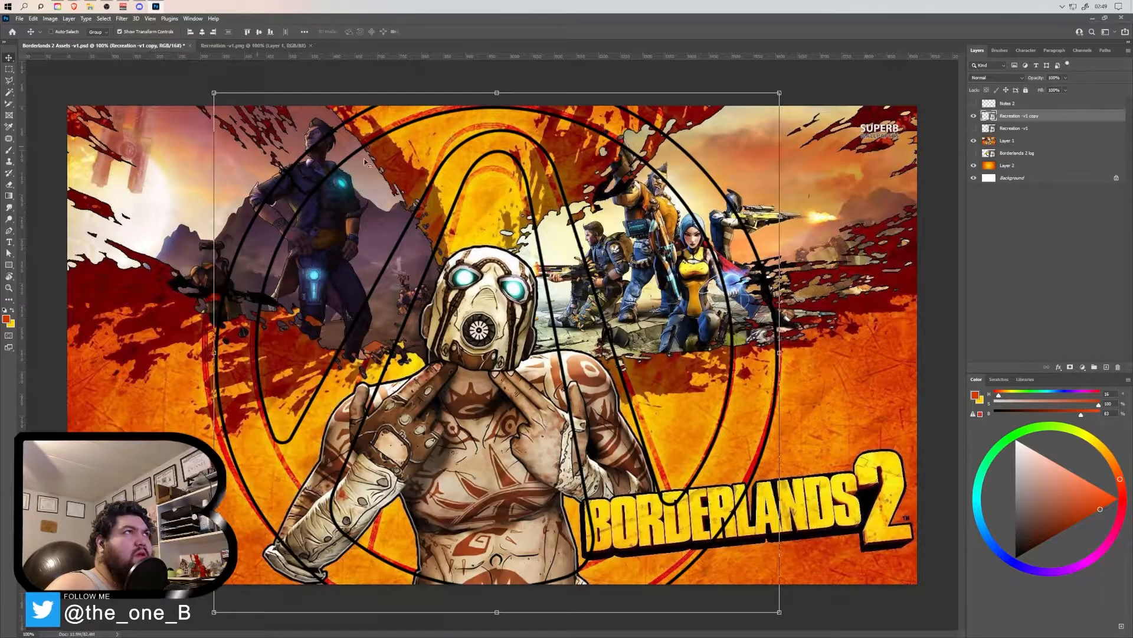
Step: Transform the Recreation -v1 copy layer to about 13.44% width and 12.77% height, positioning it over the red emblem
drag(780, 92, 765, 105)
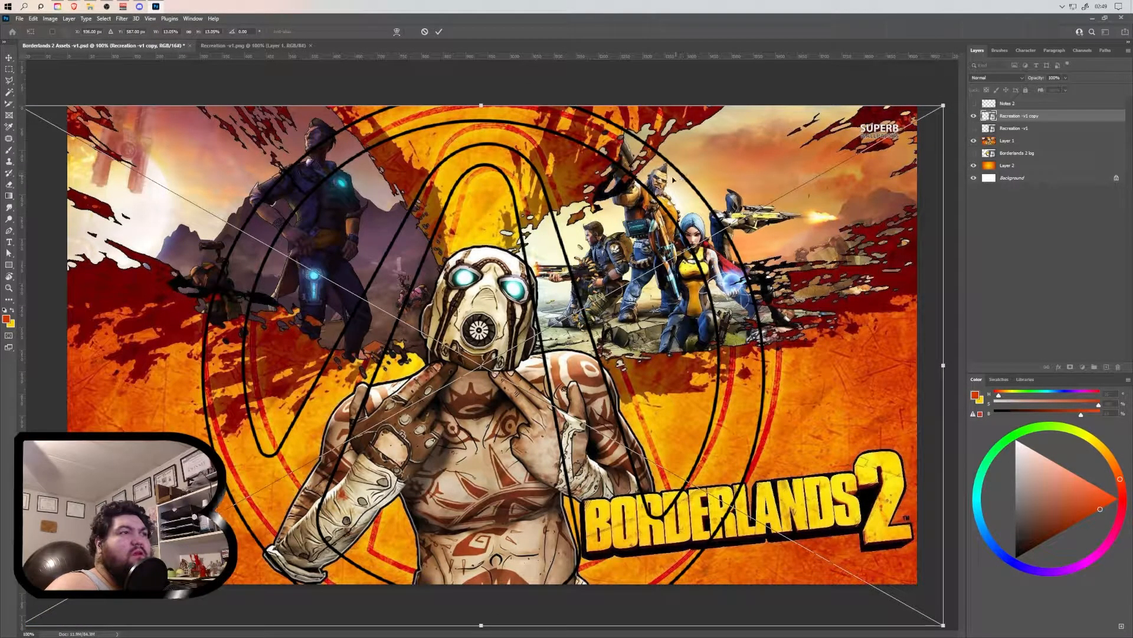
mouse_move(628, 158)
mouse_down()
mouse_move(644, 151)
mouse_move(631, 147)
mouse_up()
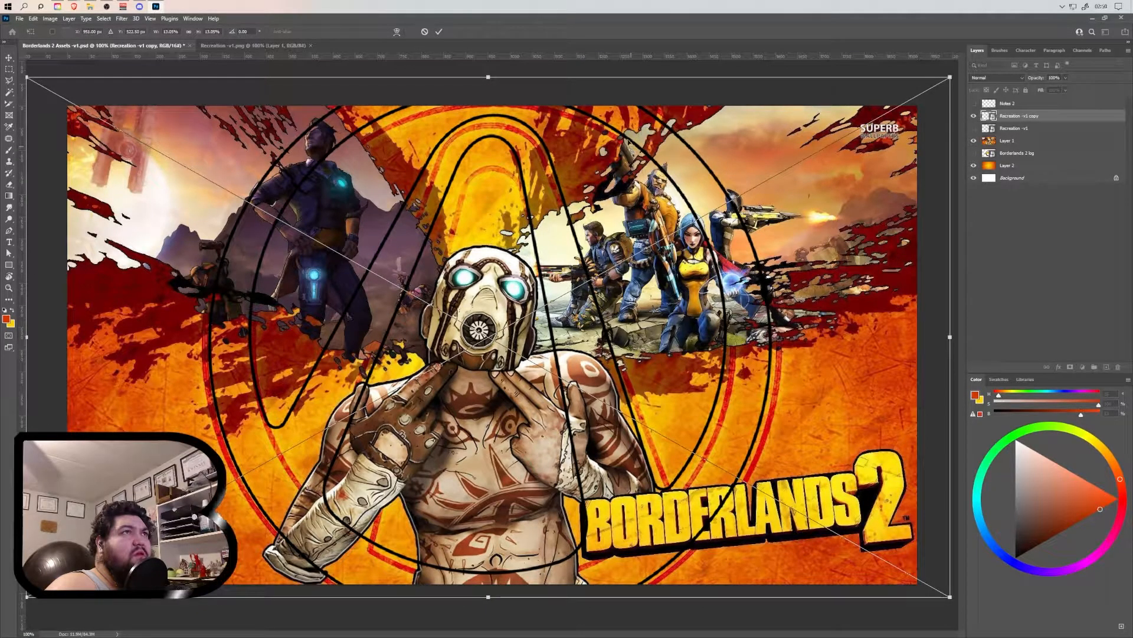
drag(489, 77, 487, 94)
drag(27, 346, 20, 346)
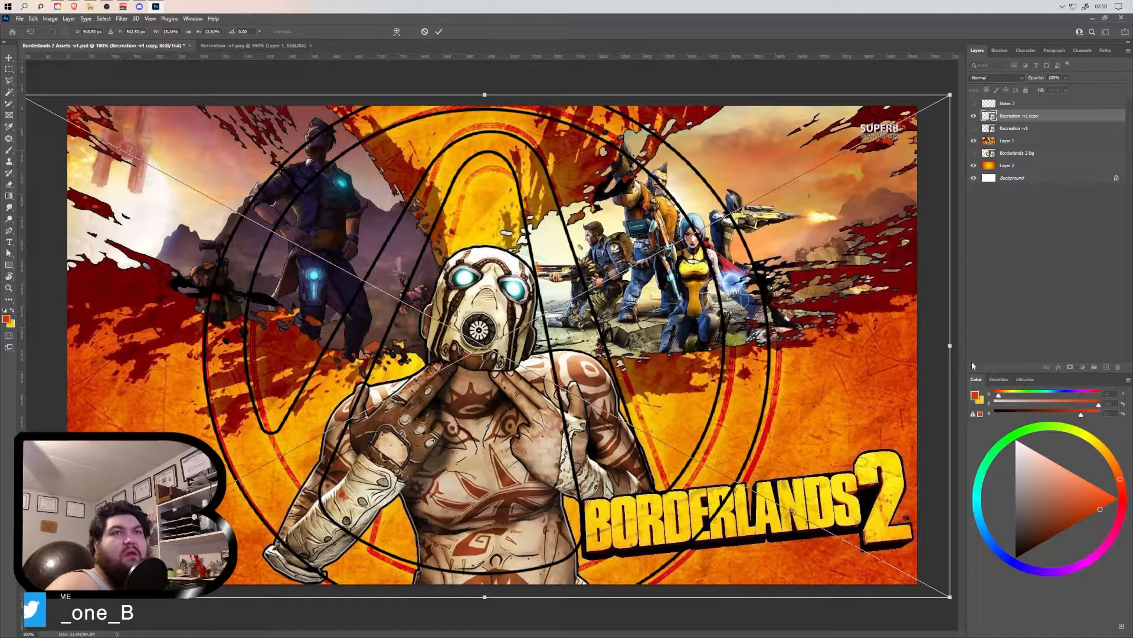
drag(949, 346, 972, 356)
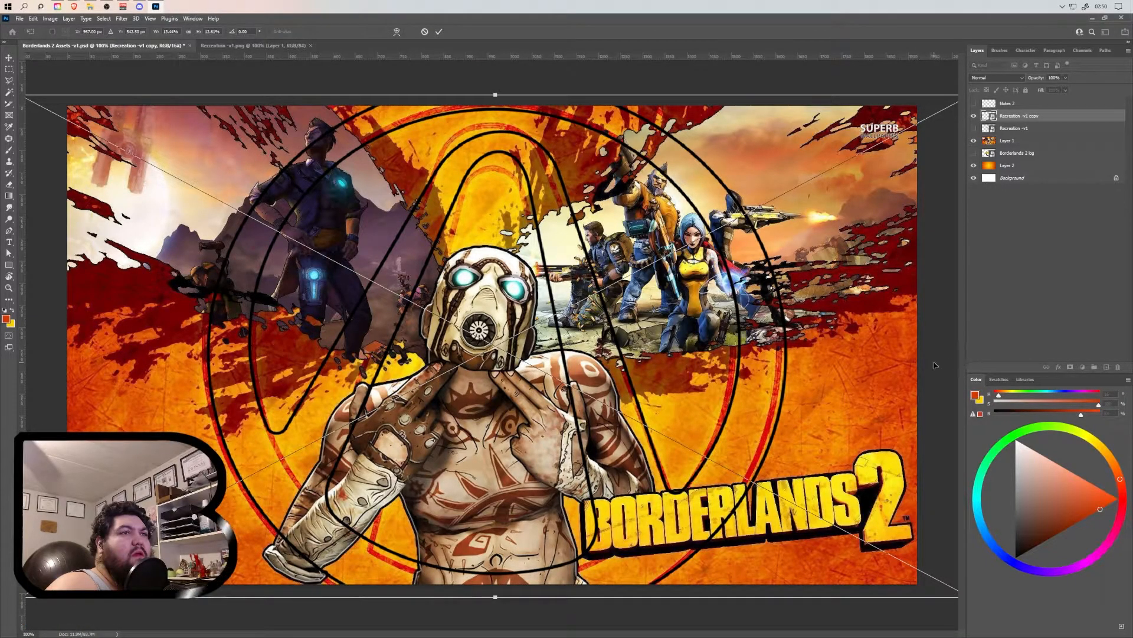
drag(495, 92, 496, 87)
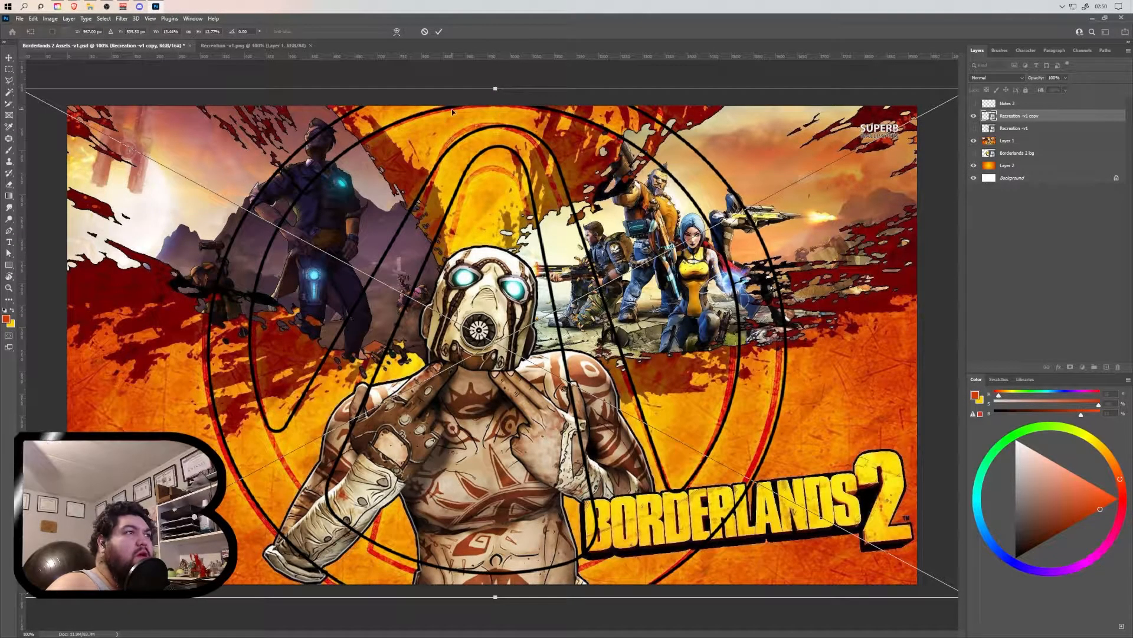
click(439, 31)
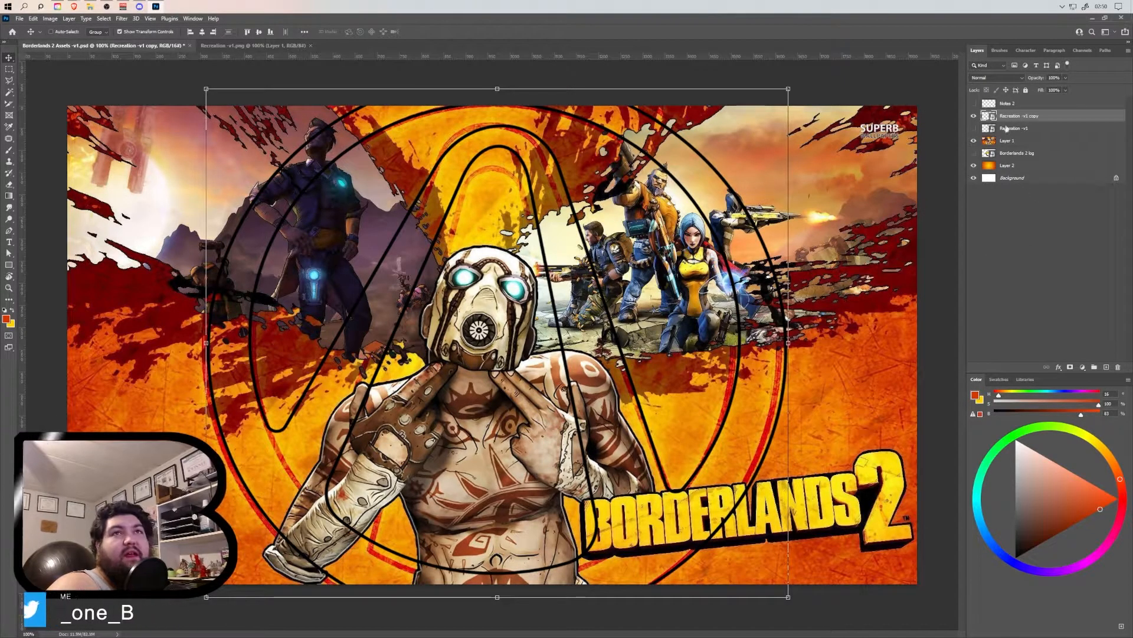
Step: Apply a Color Overlay to the Recreation -v1 copy layer using red cf0500 sampled from the reference emblem, and deselect the layer
click(1059, 367)
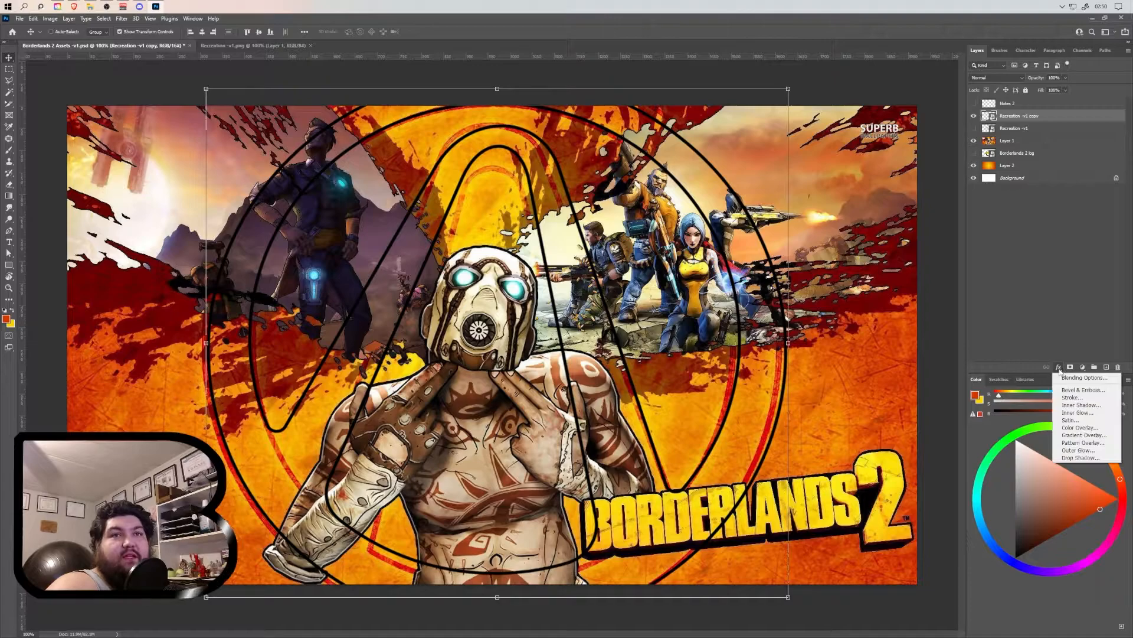
click(1079, 427)
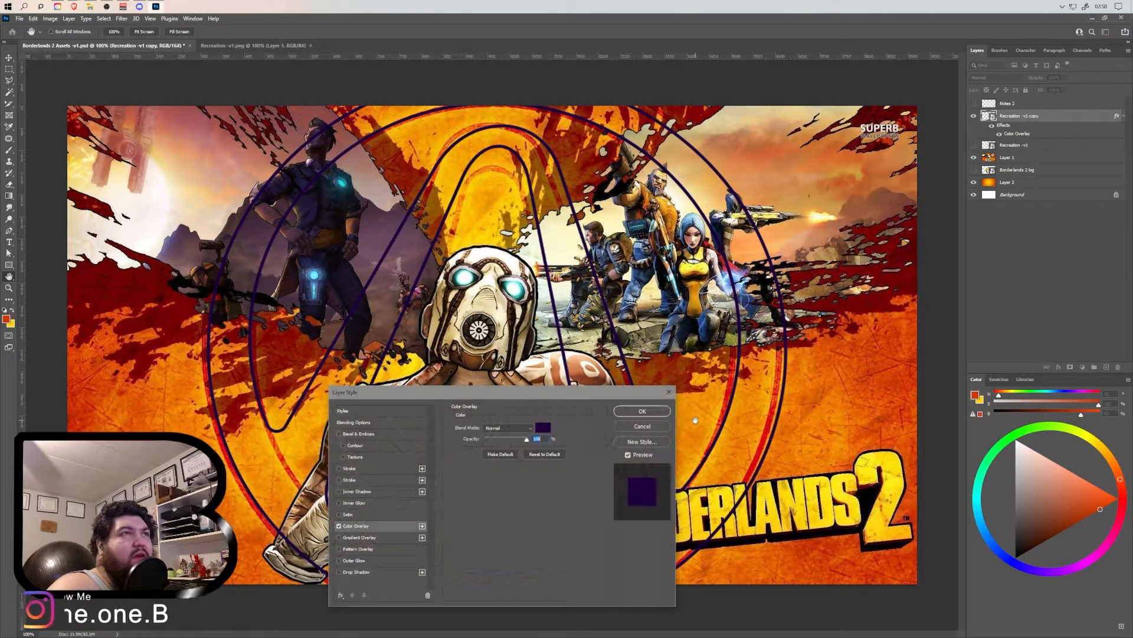
click(543, 428)
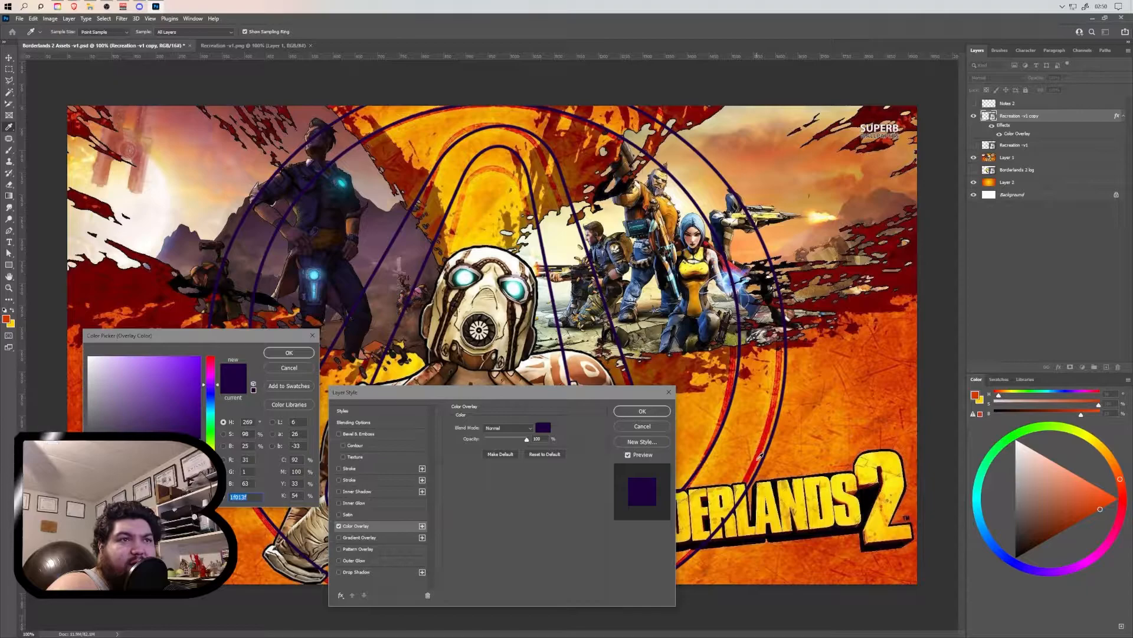
click(751, 472)
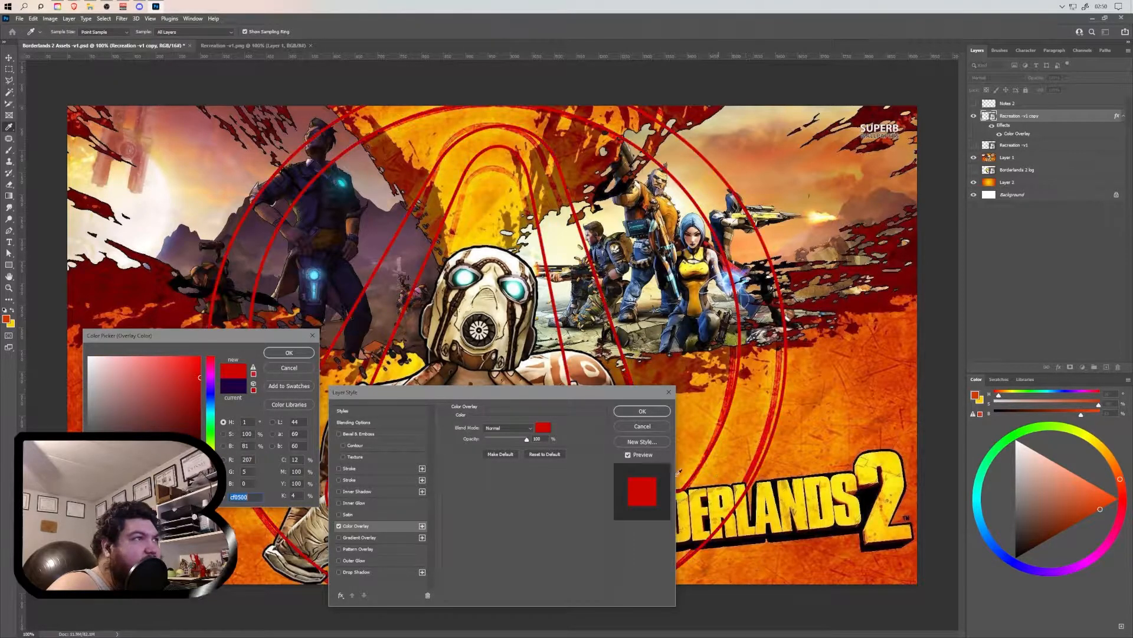
key(Return)
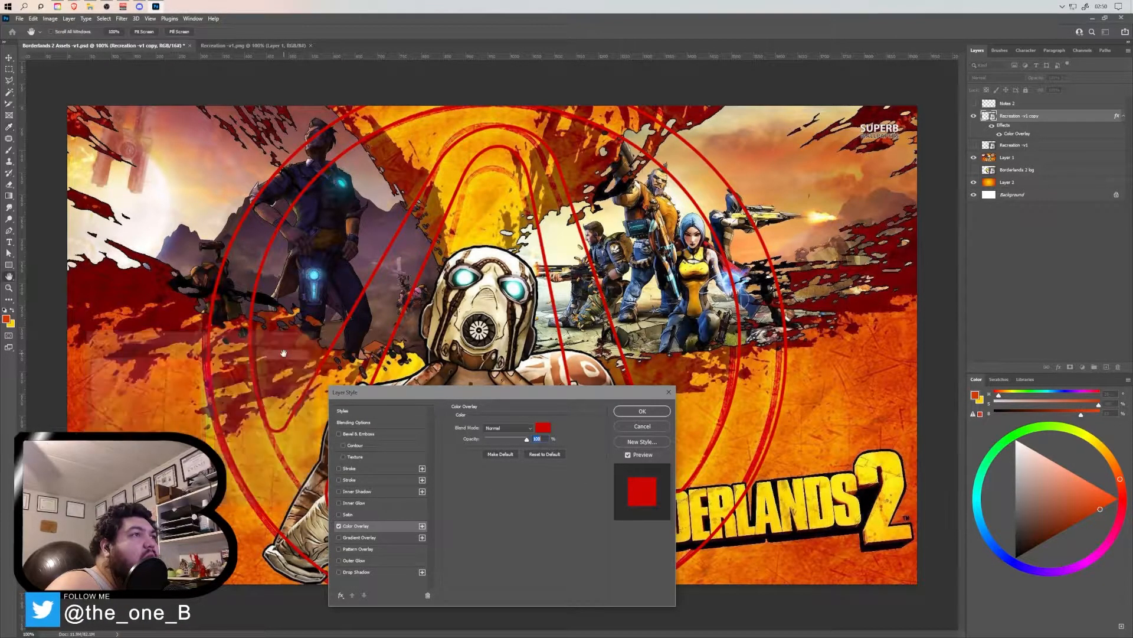
click(630, 412)
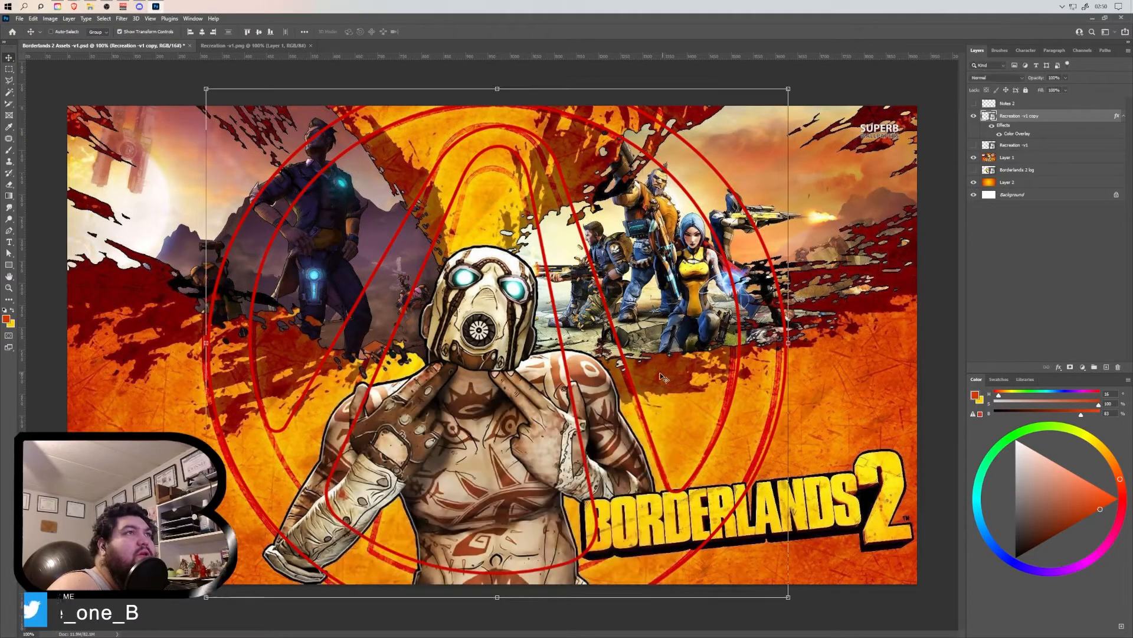
click(1039, 284)
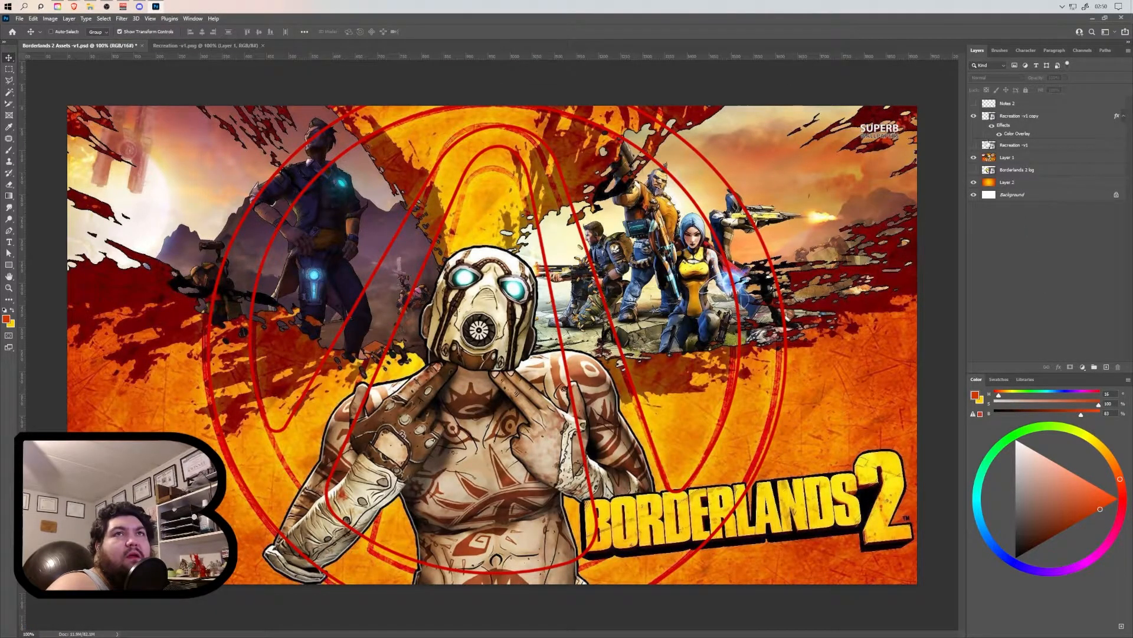
Step: Toggle the visibility of the Recreation -v1 copy layer repeatedly to compare its outline with the emblem in the reference artwork
click(975, 117)
click(975, 116)
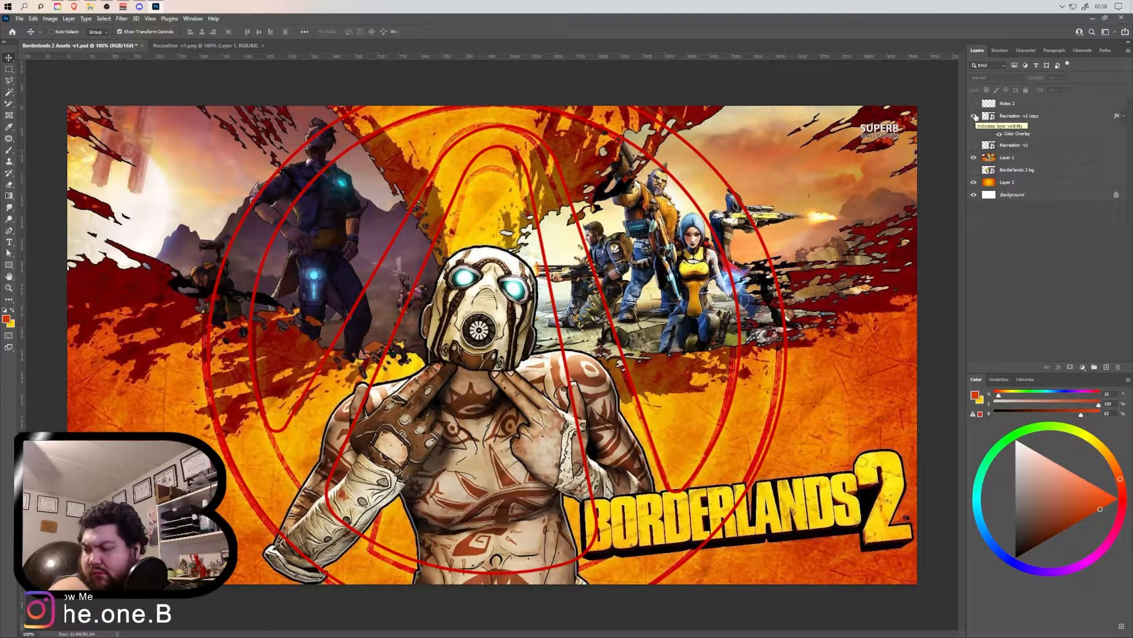
click(975, 117)
click(974, 116)
click(974, 116)
click(974, 116)
click(975, 116)
click(975, 117)
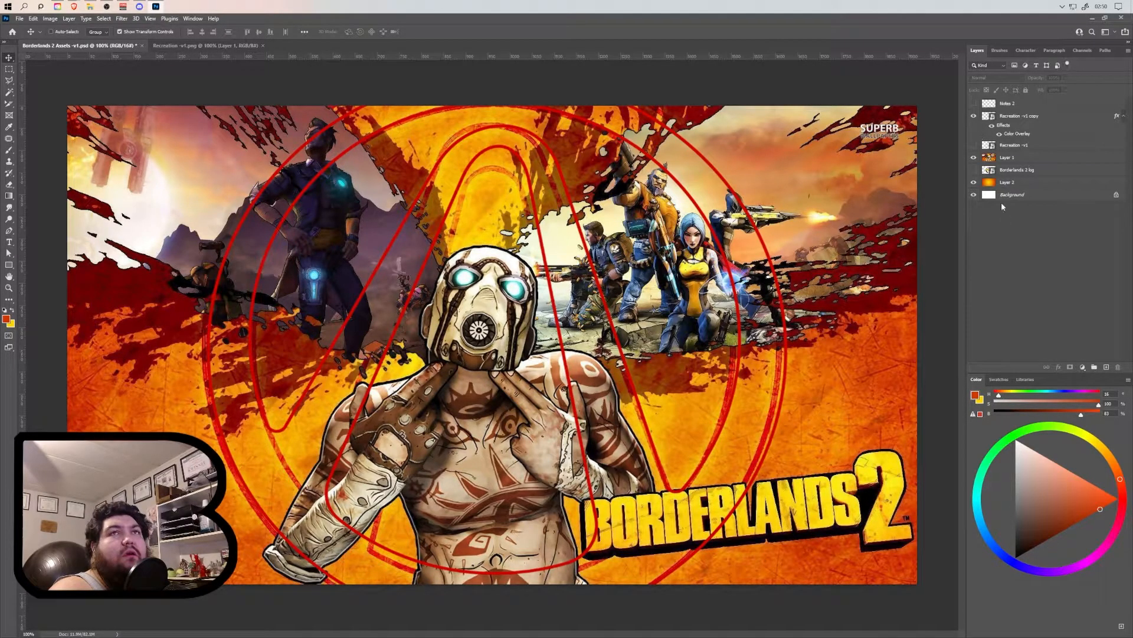
click(974, 117)
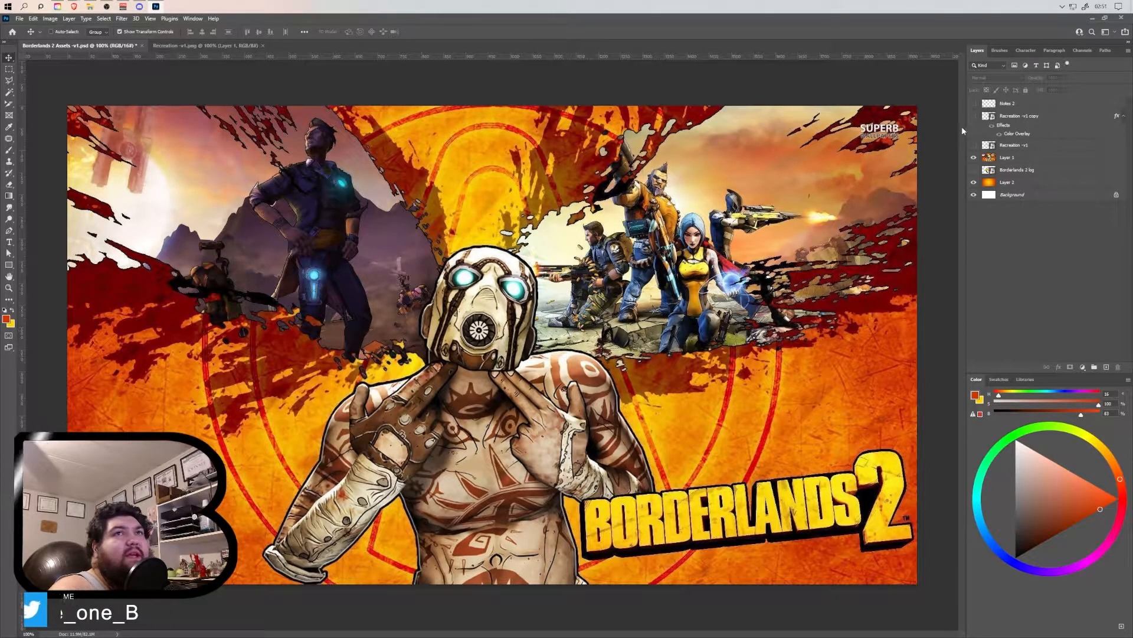
click(974, 117)
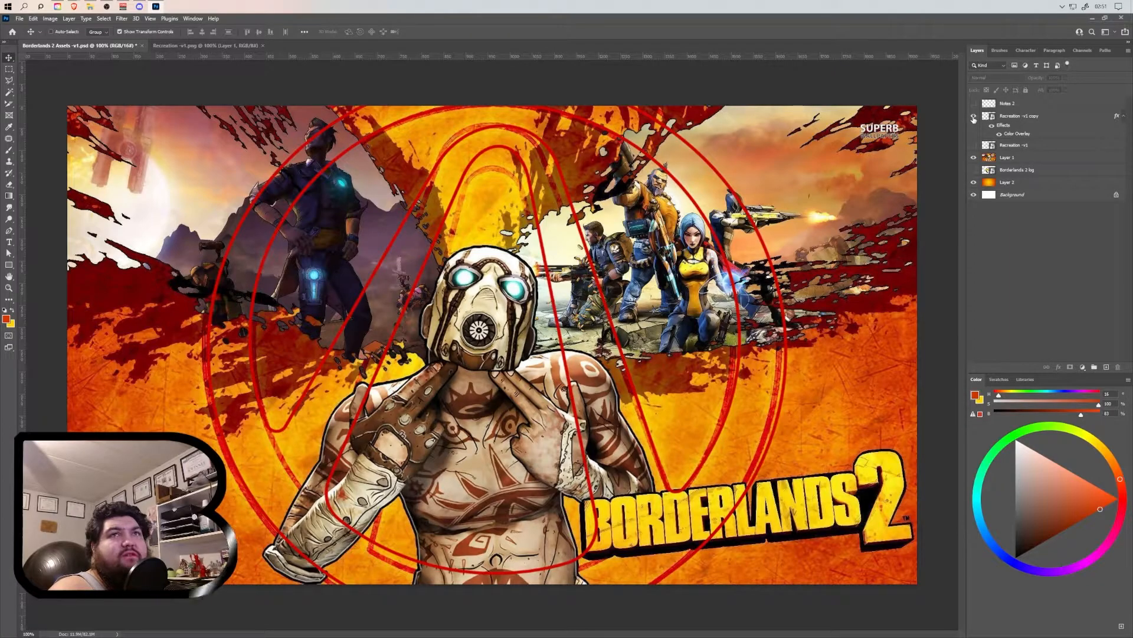
Step: Hide Layer 1, group the layers from Layer 2 up to Recreation -v1 copy, and name the group Originals 1
click(974, 157)
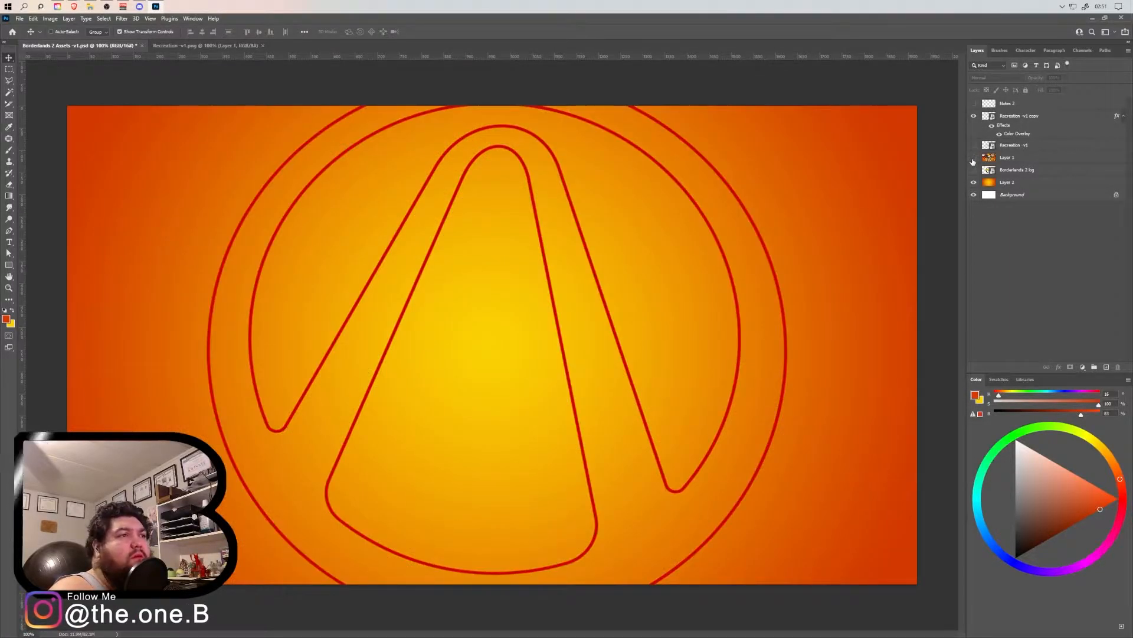
click(1011, 182)
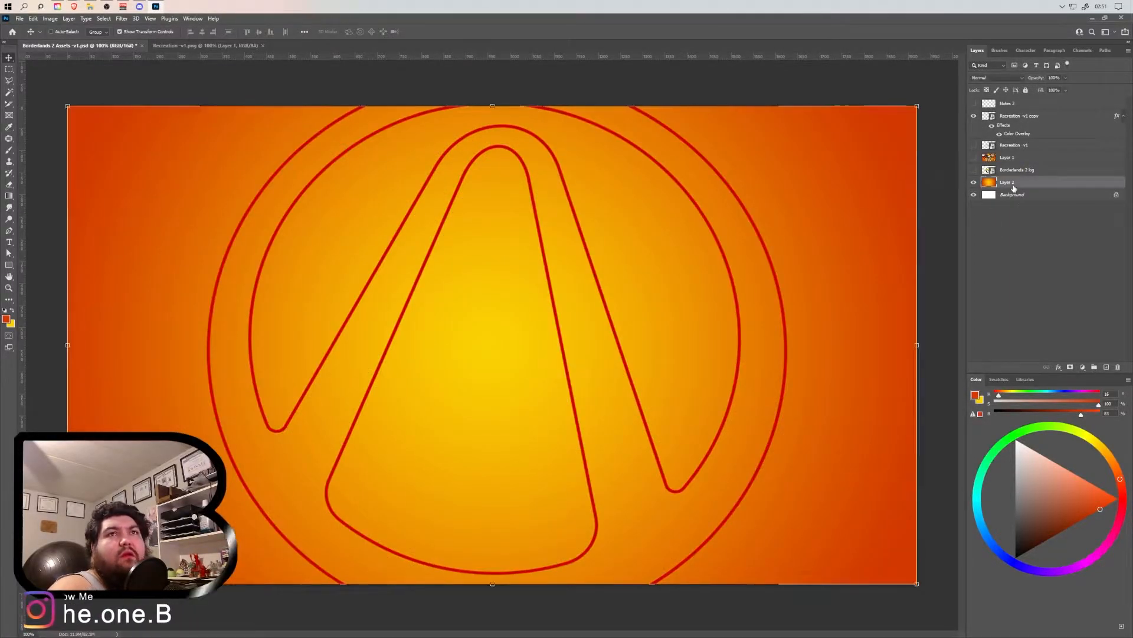
ctrl+click(1010, 117)
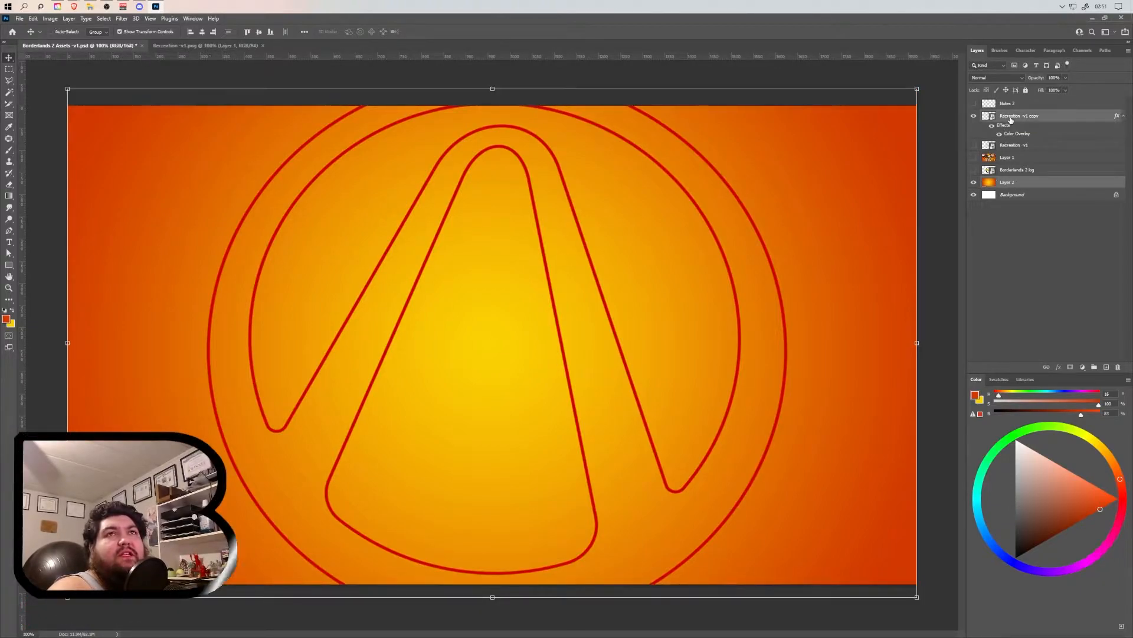
drag(1010, 119, 1013, 113)
click(1021, 181)
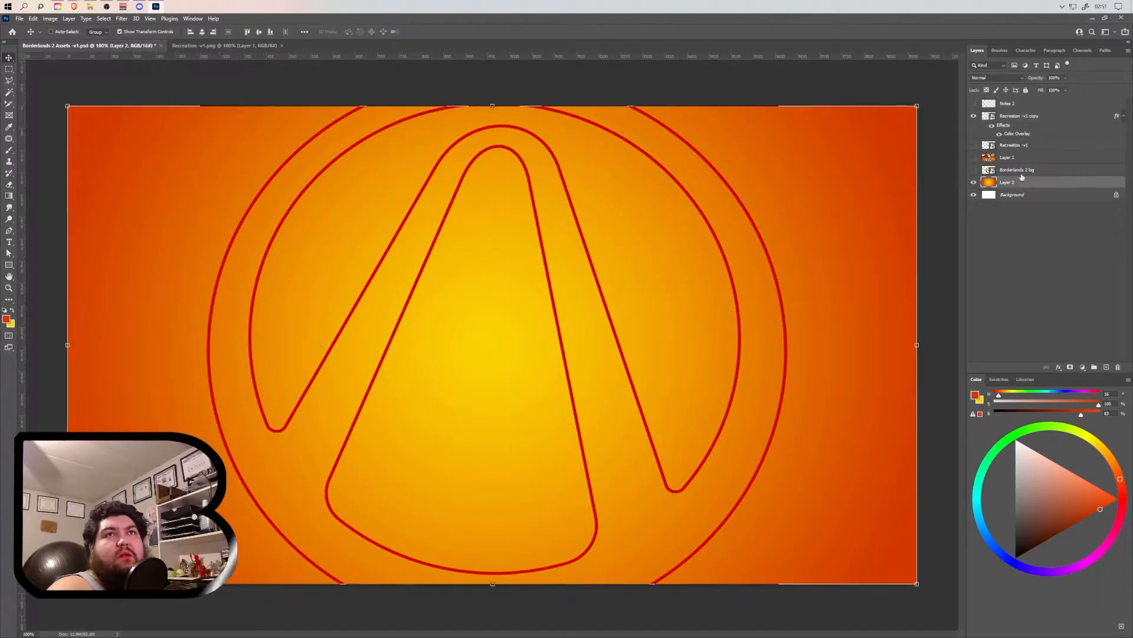
shift+click(1008, 118)
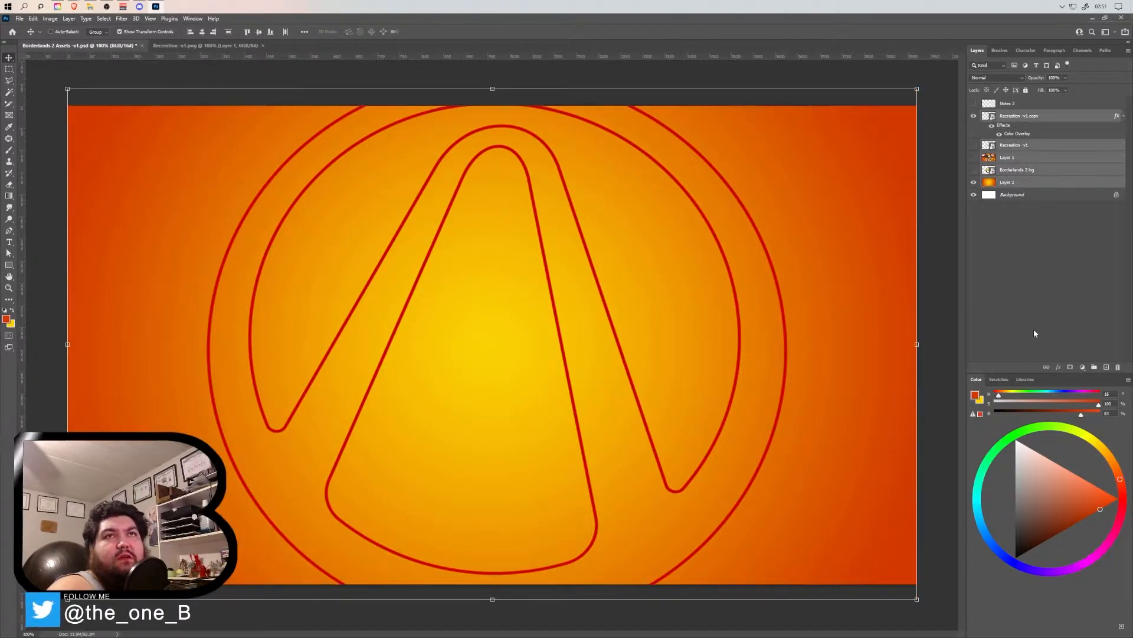
click(1094, 368)
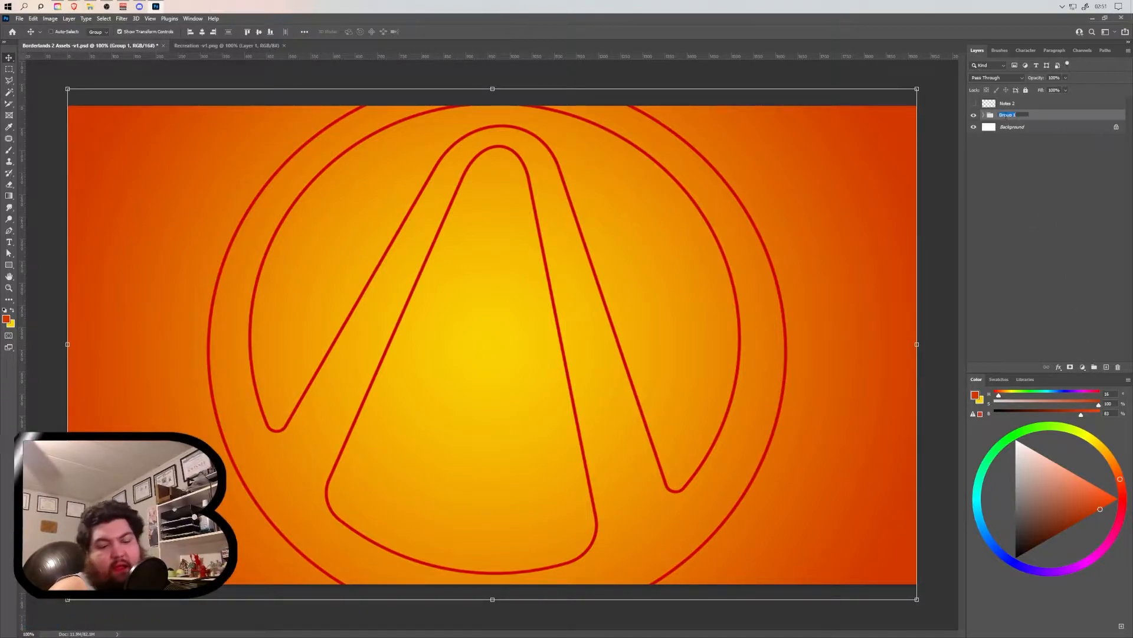
text(nals 1)
key(Return)
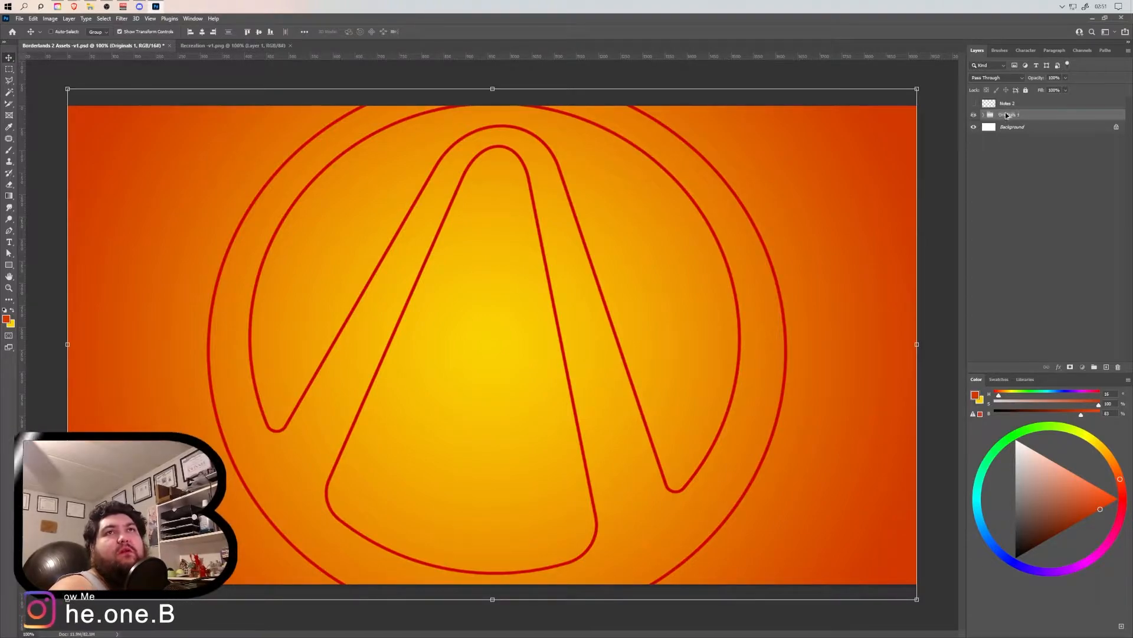
Step: Duplicate the Originals 1 group, hide the original group and rename the duplicate Originals 2
key(ctrl+j)
click(974, 126)
click(974, 115)
click(974, 115)
text(Originals 2)
click(1014, 127)
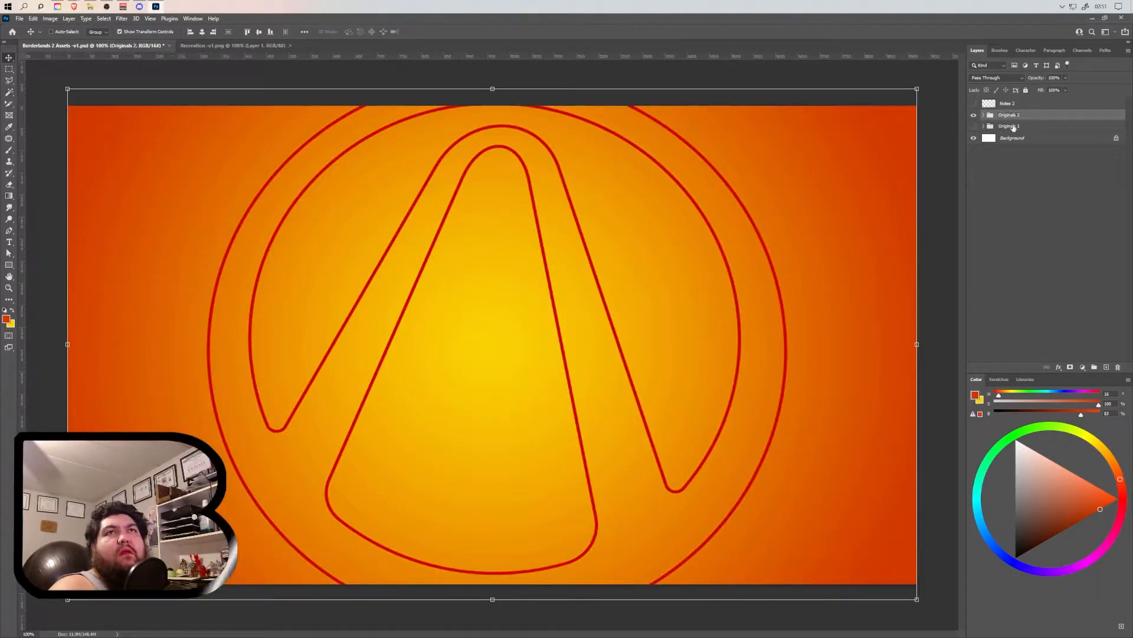
Step: Delete Layer 1 and the Borderlands 2 layer directly beneath it from the Originals 2 group
click(984, 115)
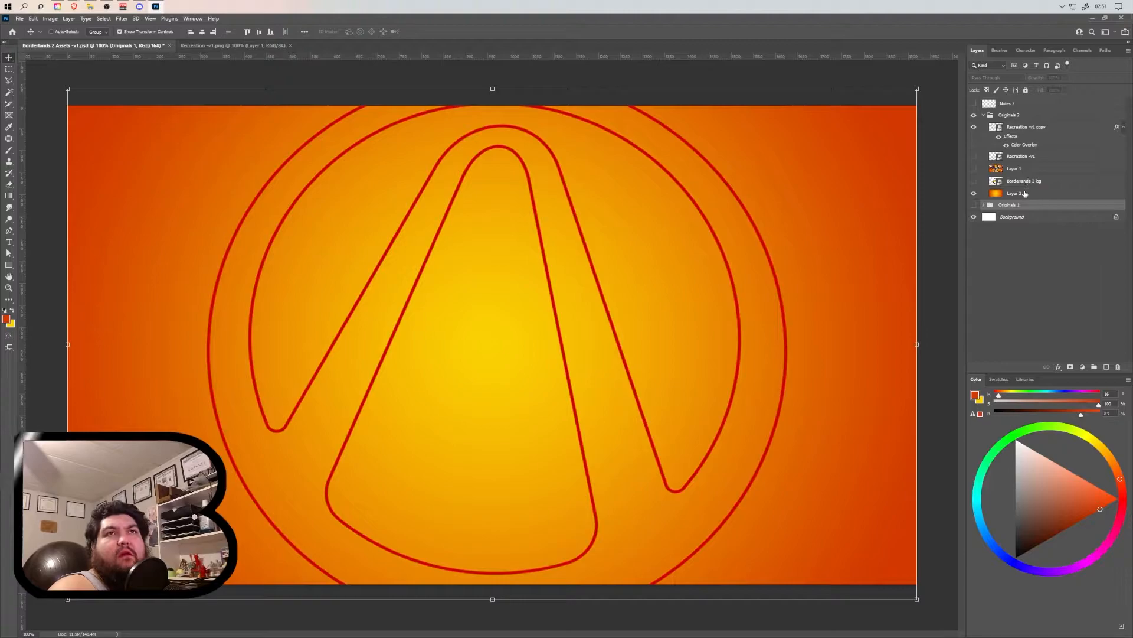
click(1027, 183)
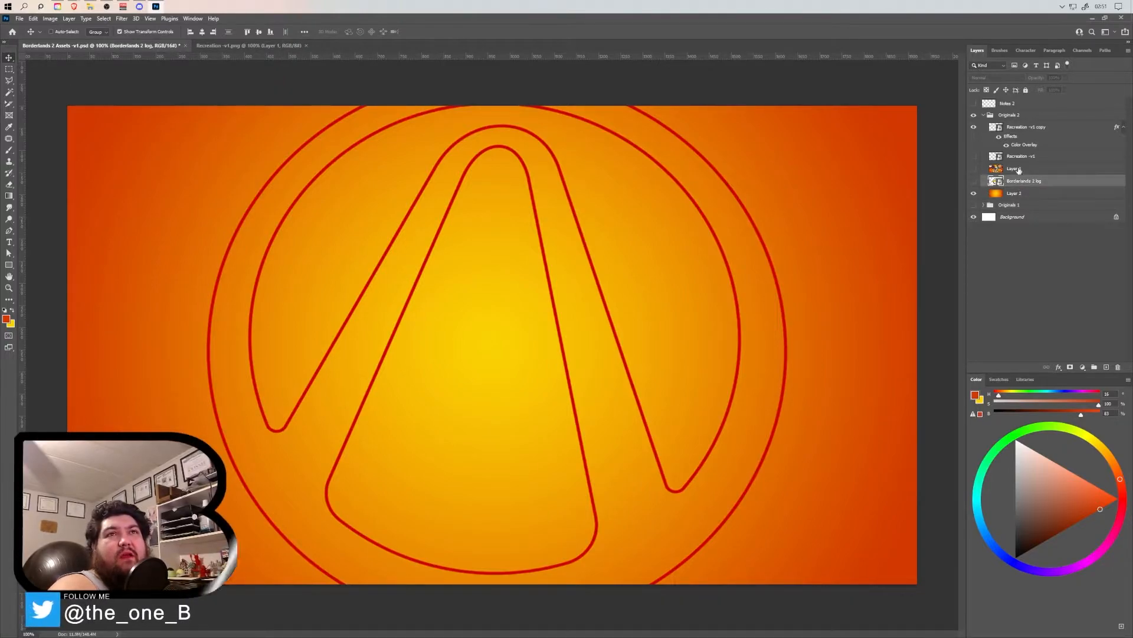
shift+click(1019, 169)
key(Delete)
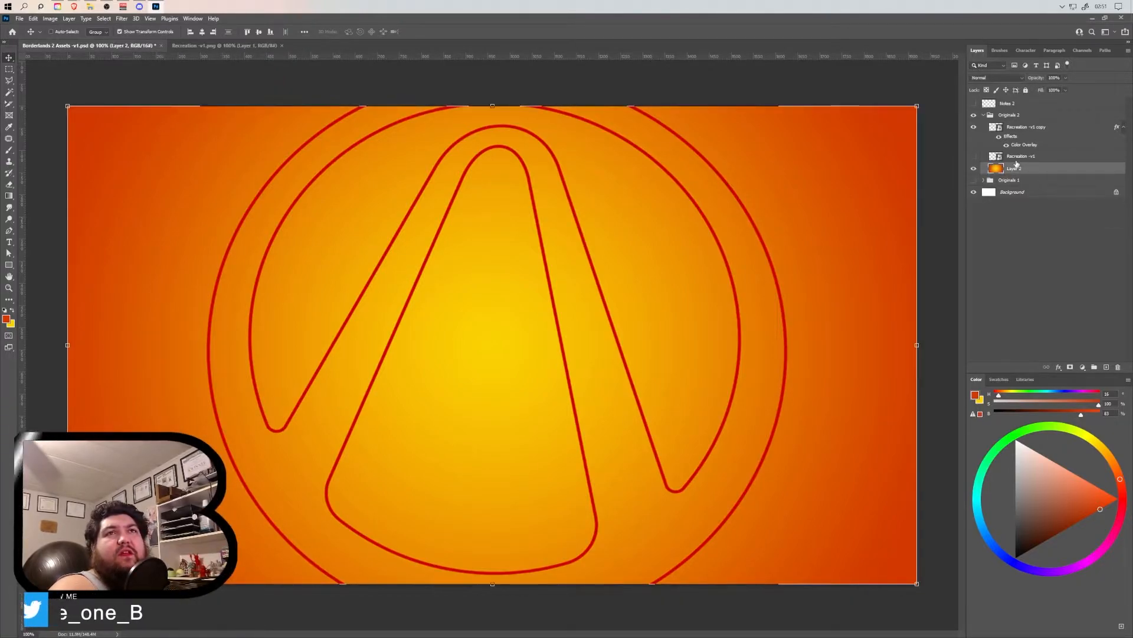
click(1034, 157)
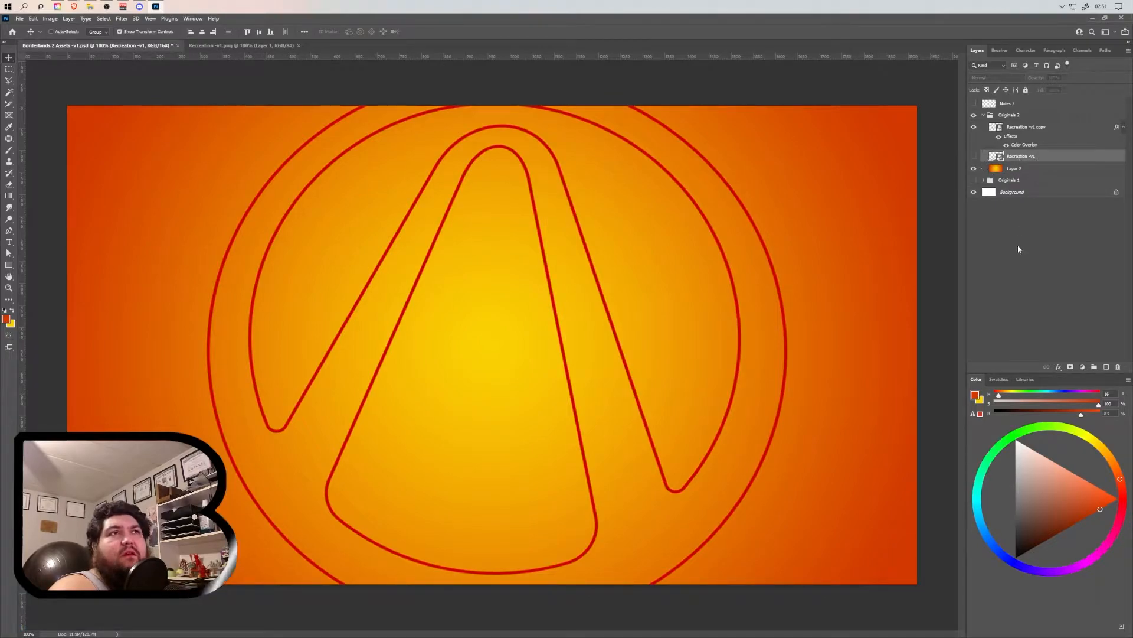
click(1010, 116)
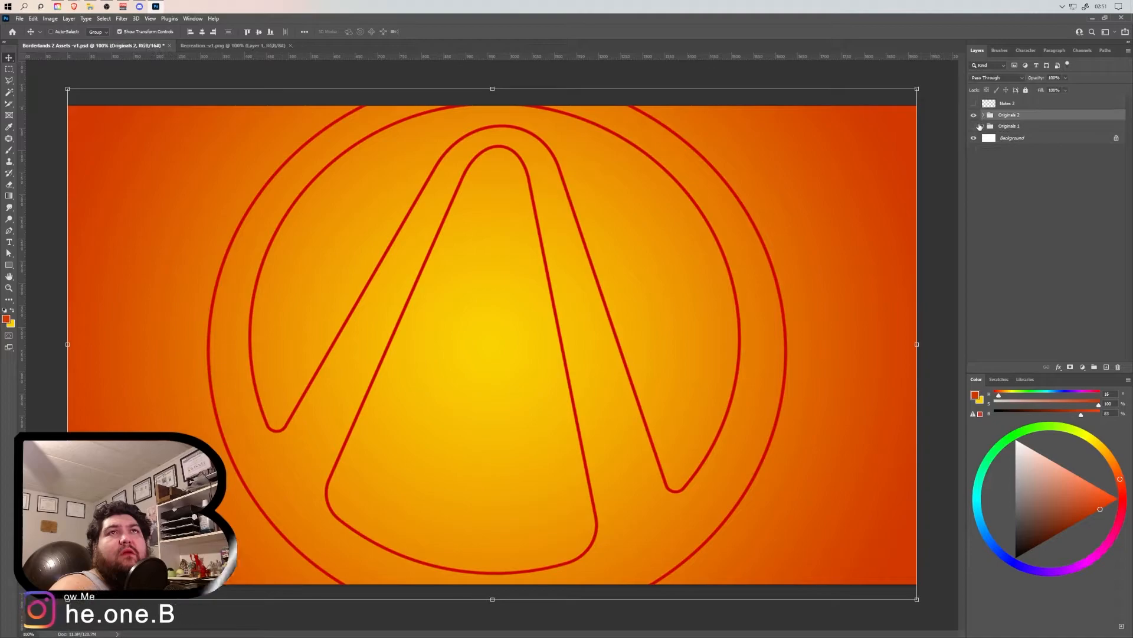
click(1018, 170)
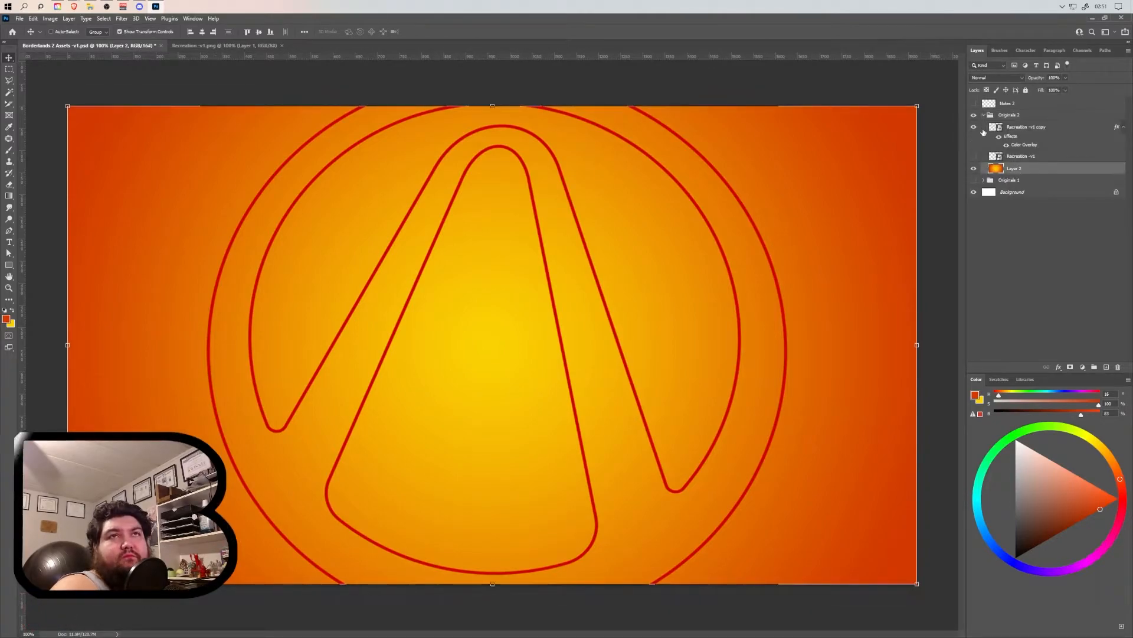
Step: Examine the concept brush set for a scratch brush, checking which tool its first and last presets use
click(1000, 51)
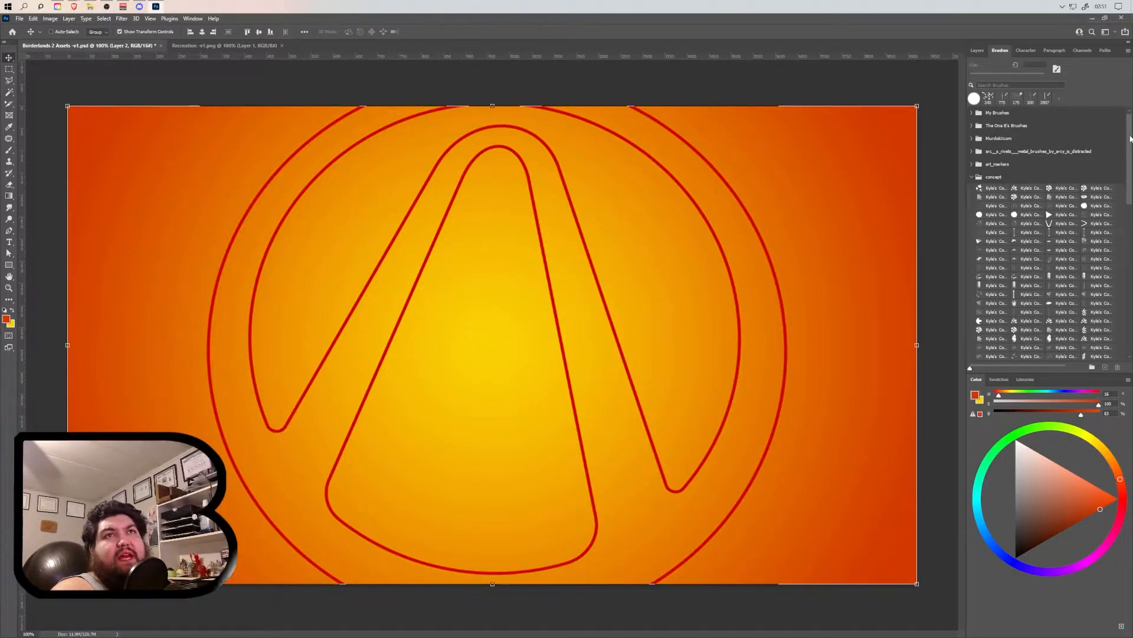
mouse_move(1128, 152)
mouse_down()
mouse_move(1125, 258)
mouse_move(1128, 145)
mouse_up()
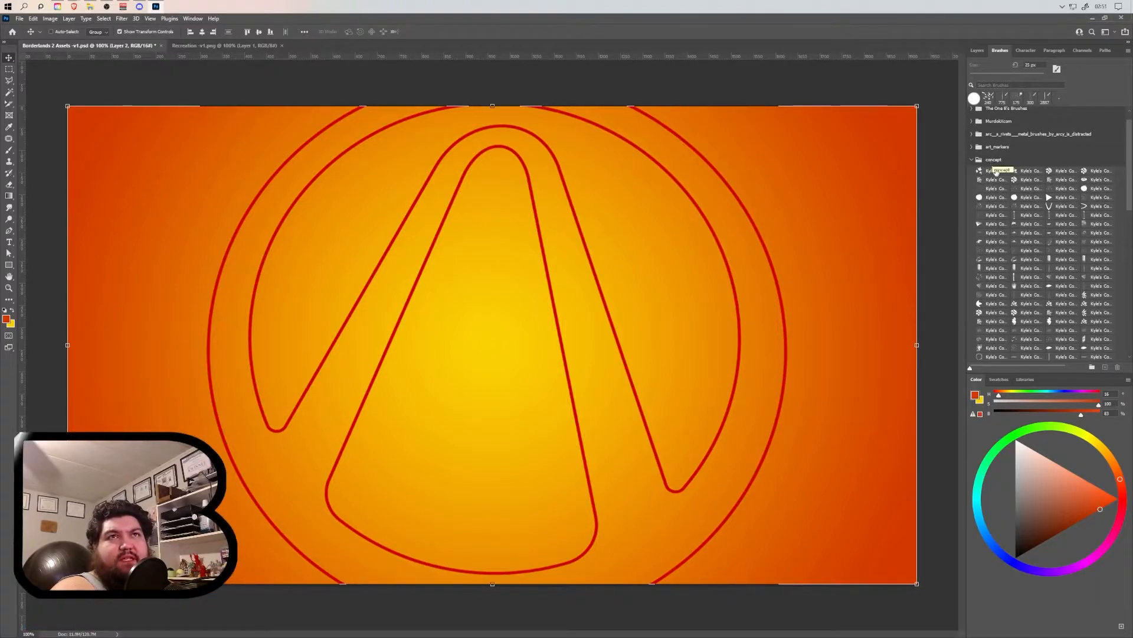
click(995, 172)
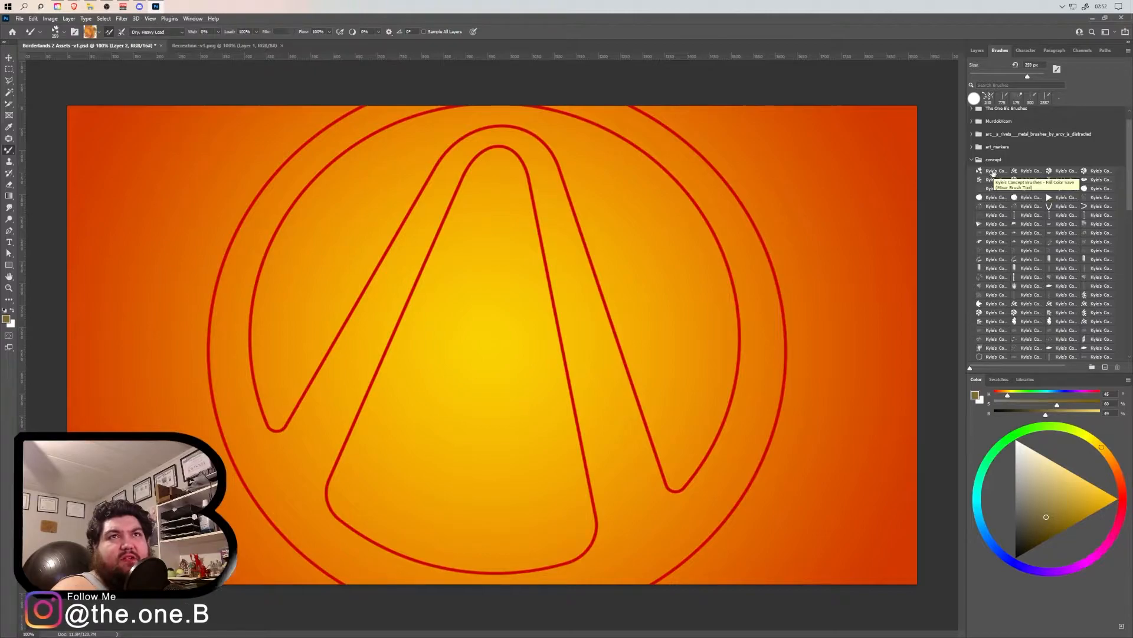
key(v)
drag(1128, 160, 1125, 251)
scroll(1092, 266, down, 1)
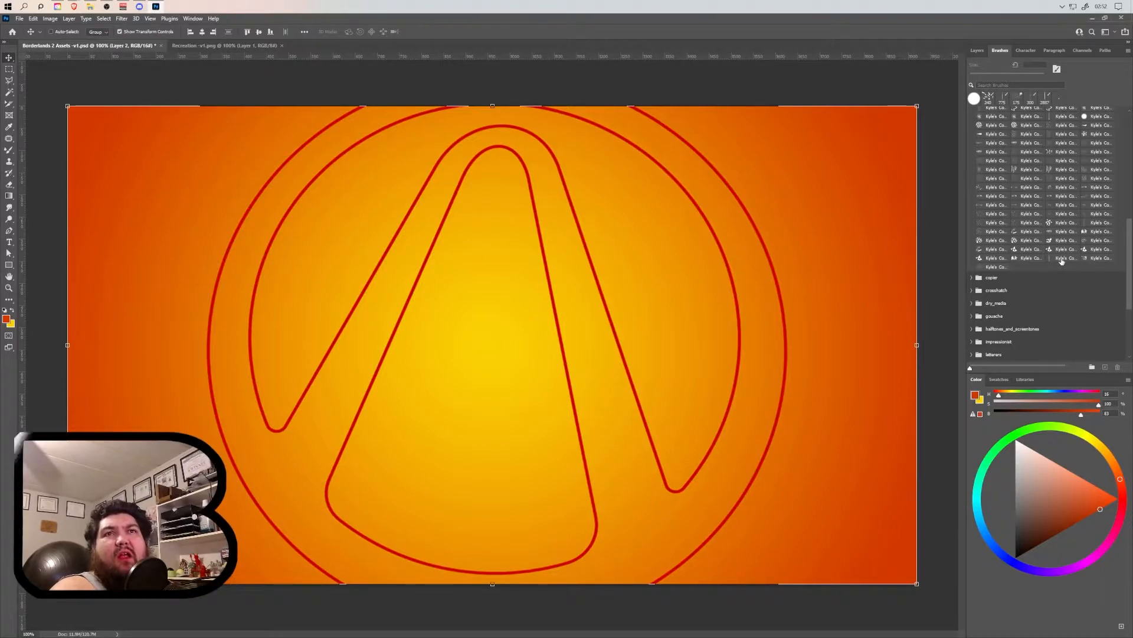
key(b)
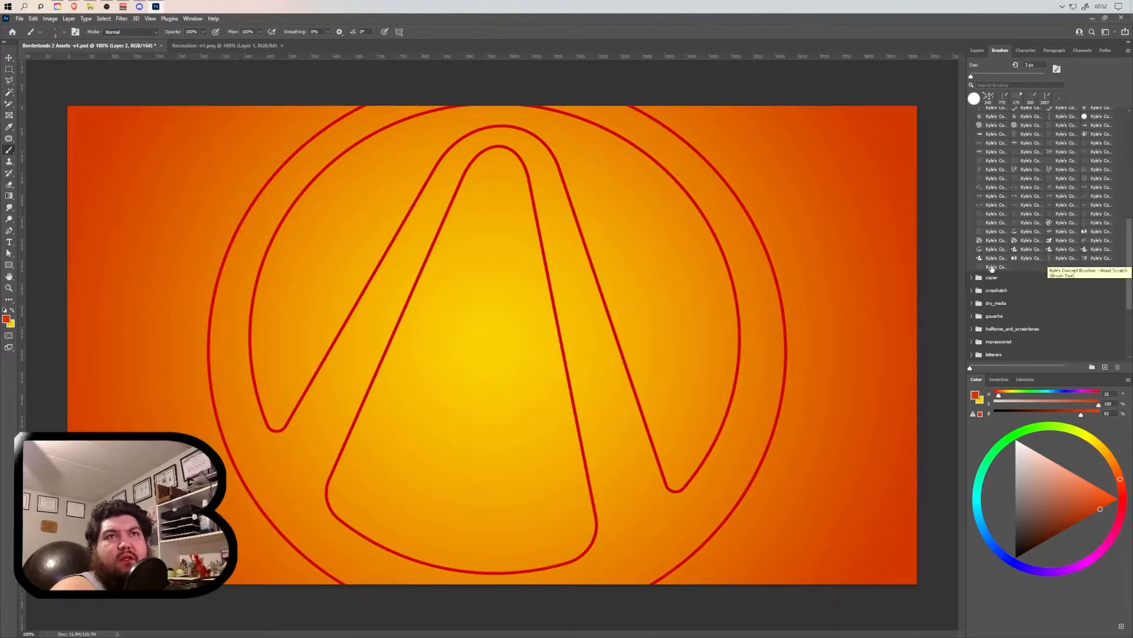
click(993, 267)
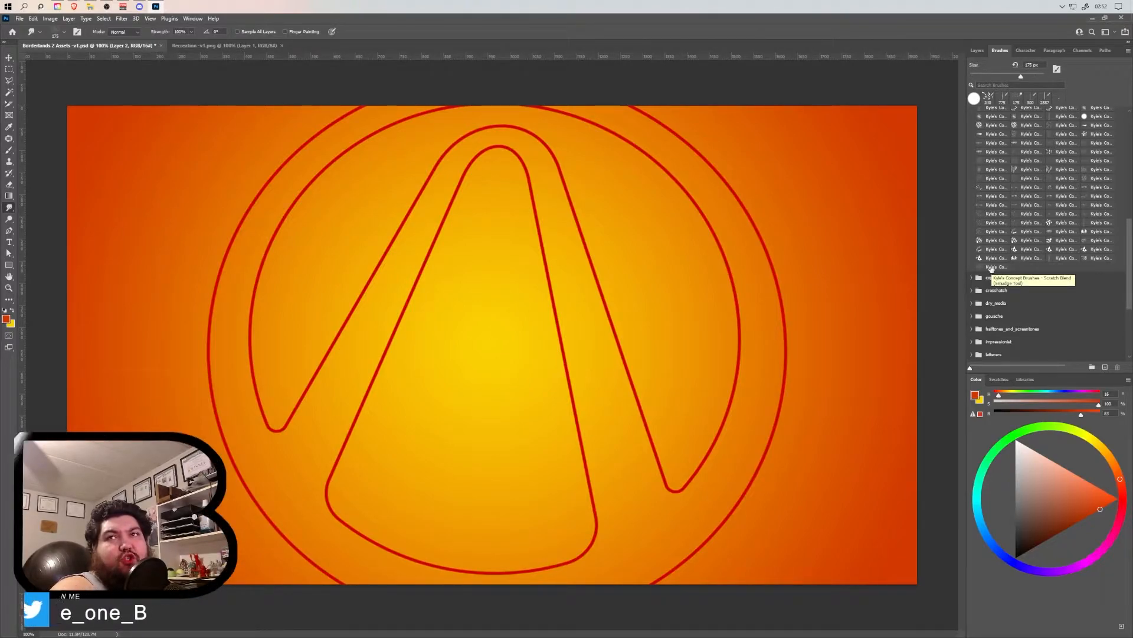
key(v)
Step: Delete the hidden Recreation -v1 layer from the Originals 2 group and merge the group into a single layer
click(977, 50)
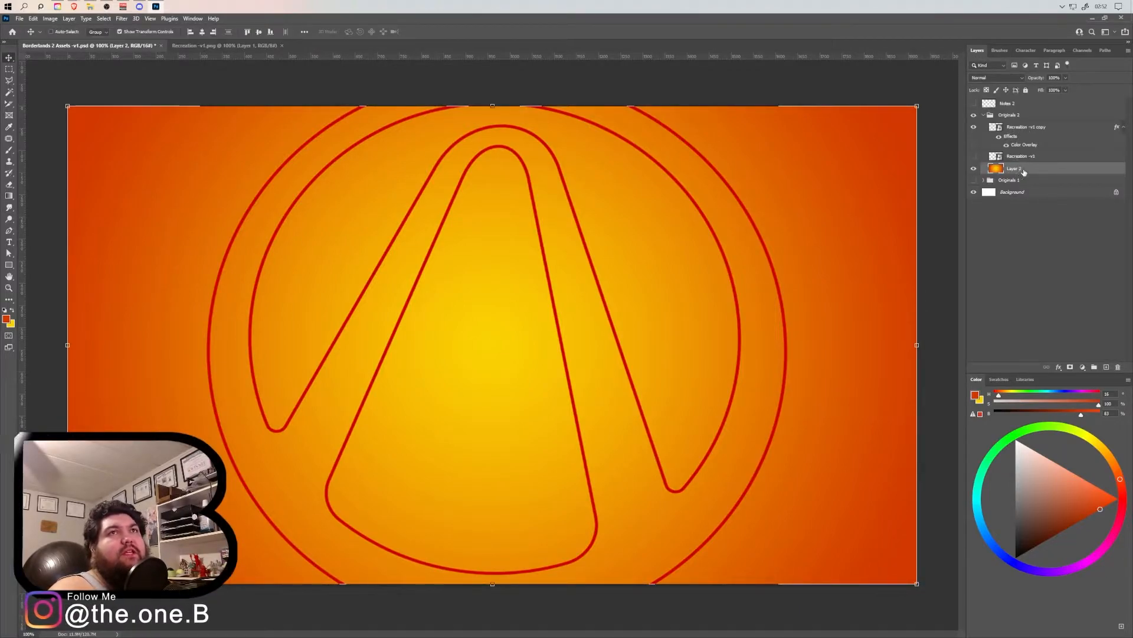
drag(1018, 159, 1118, 366)
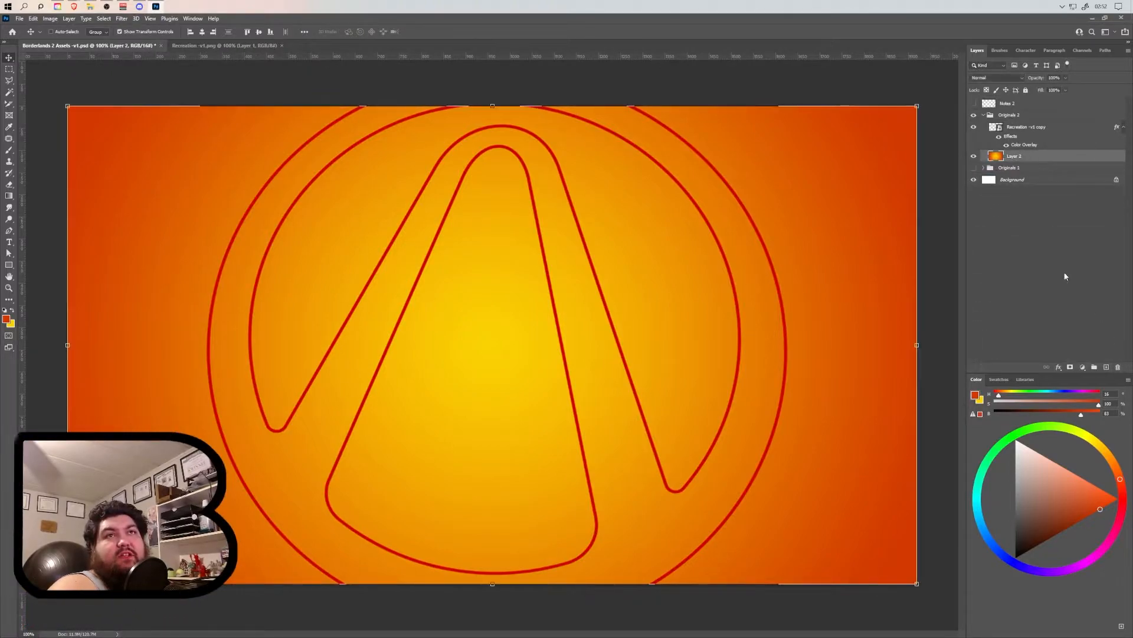
right_click(1010, 116)
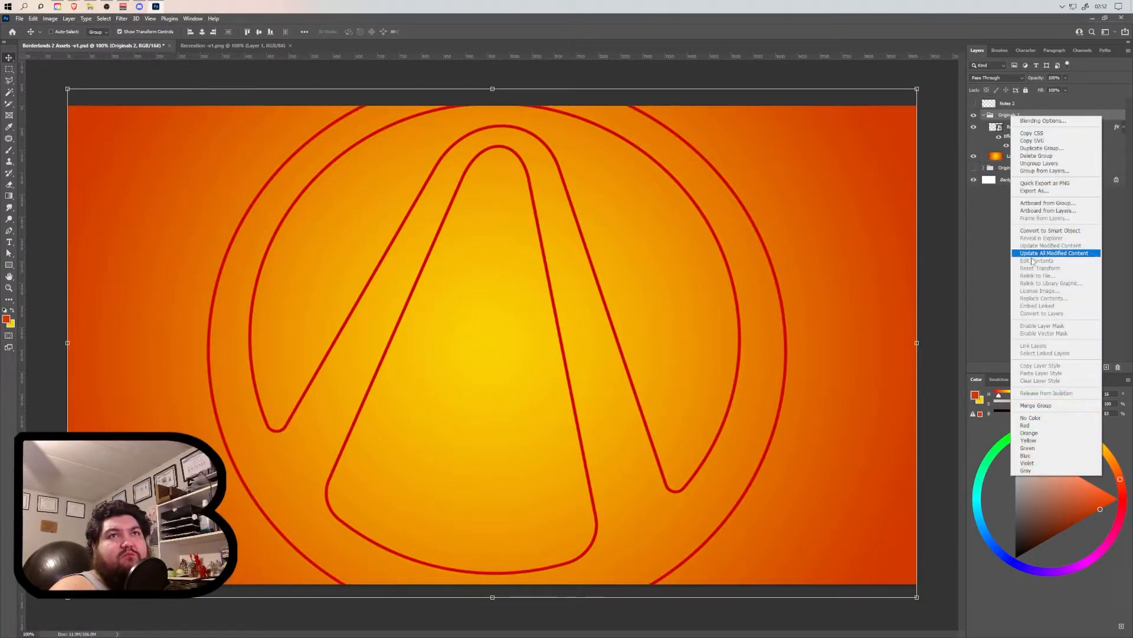
click(1036, 405)
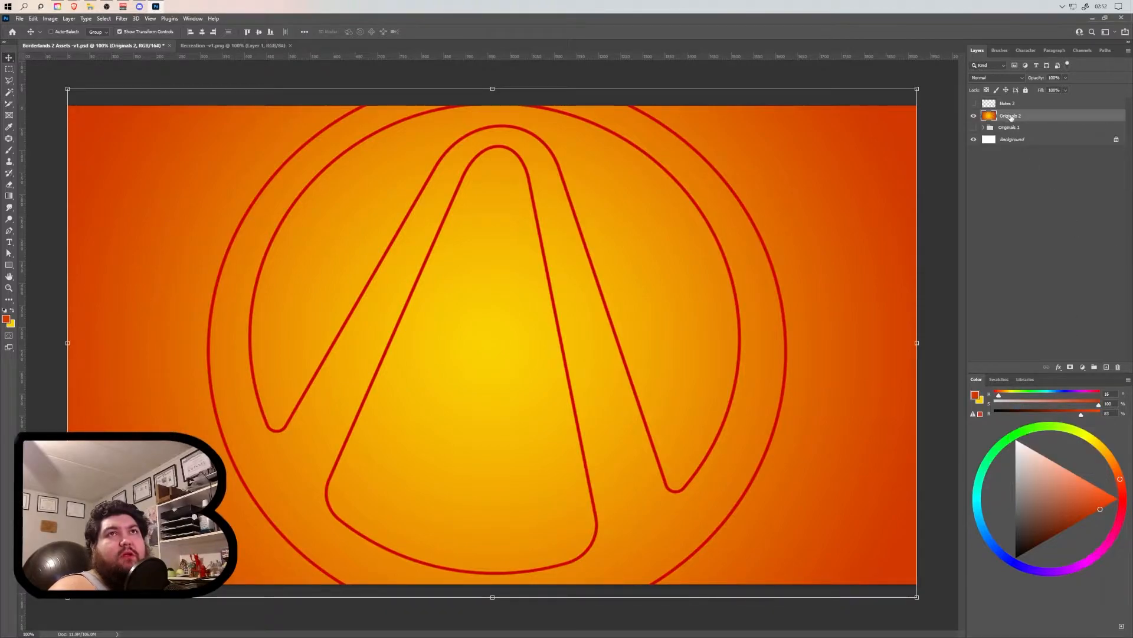
Step: Choose the 775 px scratch brush from Kyle's Concept Brushes and rotate its tip to a 45° angle
click(997, 52)
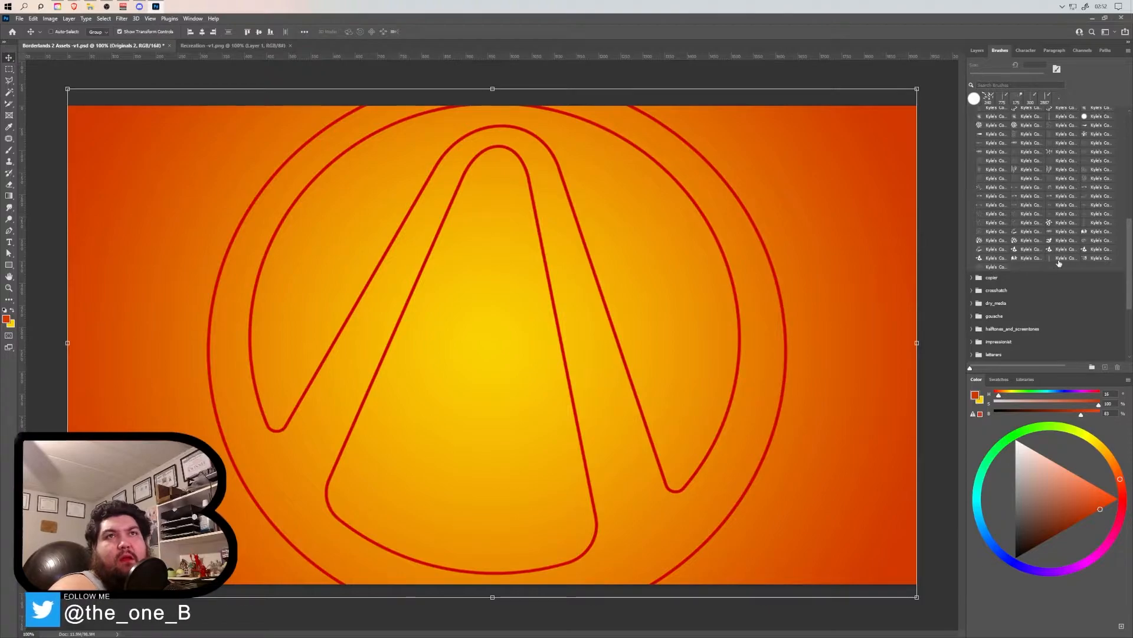
click(1058, 258)
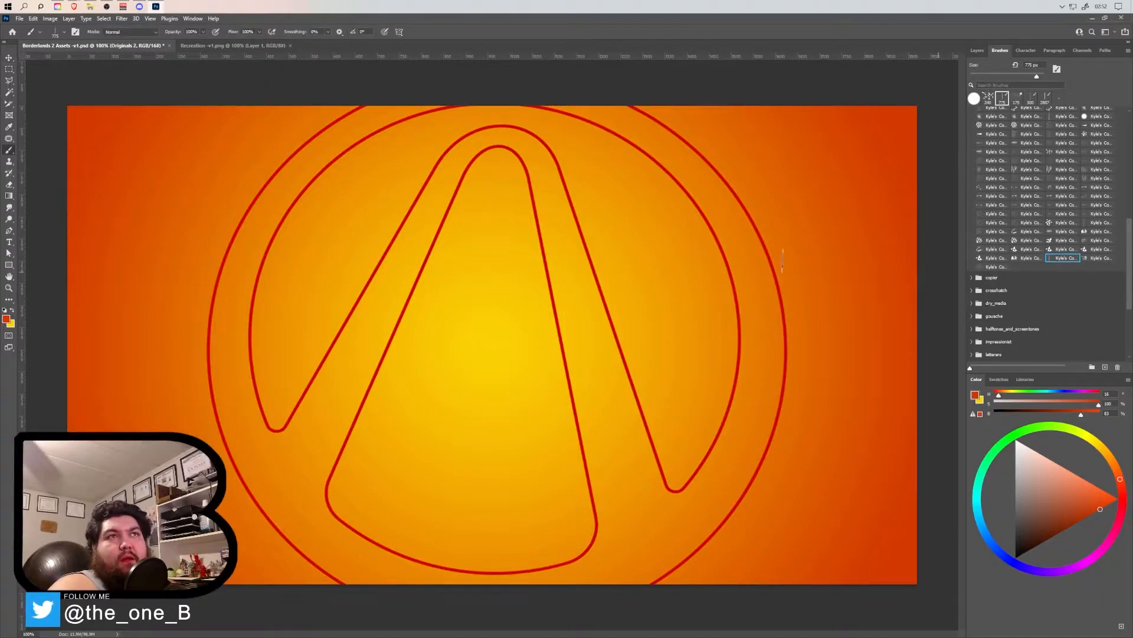
right_click(601, 255)
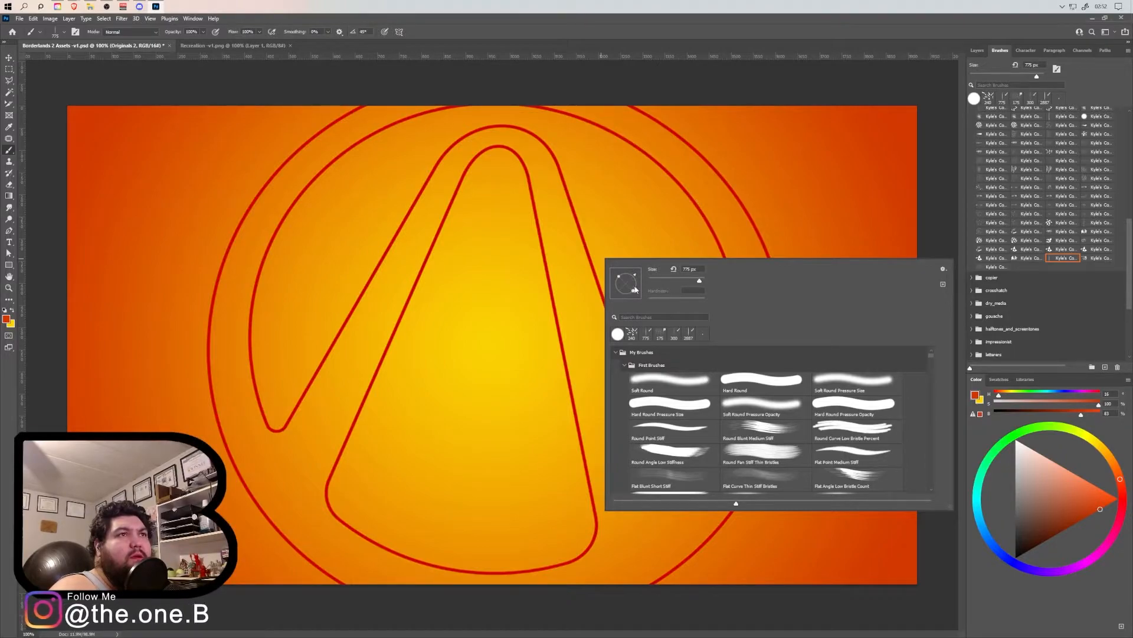
click(868, 23)
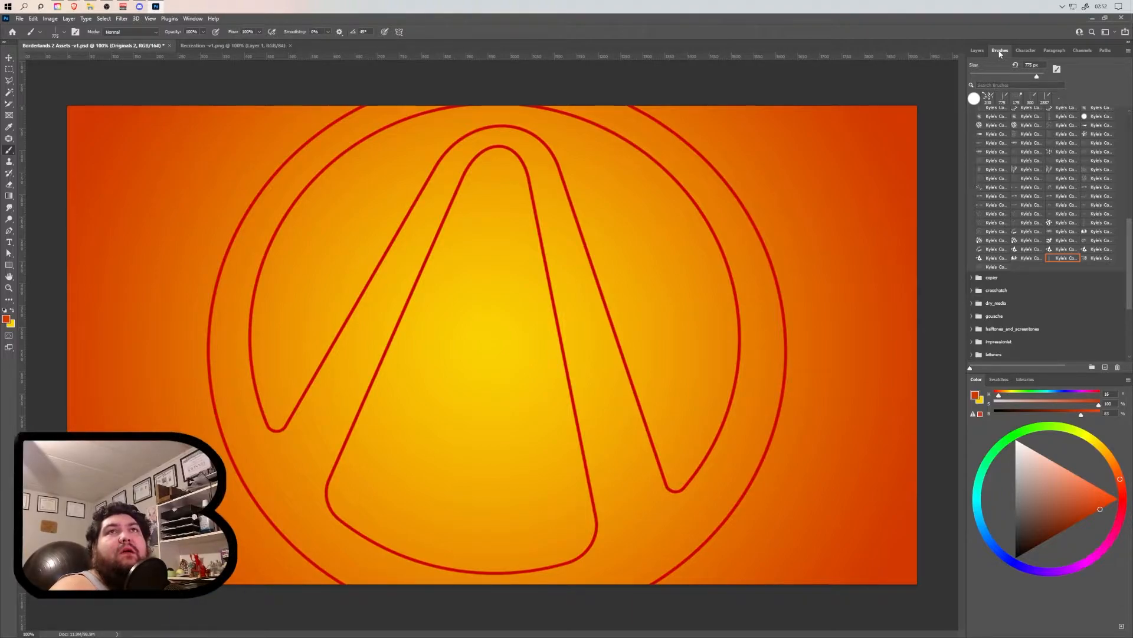
Step: Show the brush's Scattering settings, test a diagonal scratch stroke across the emblem and undo it
click(1057, 70)
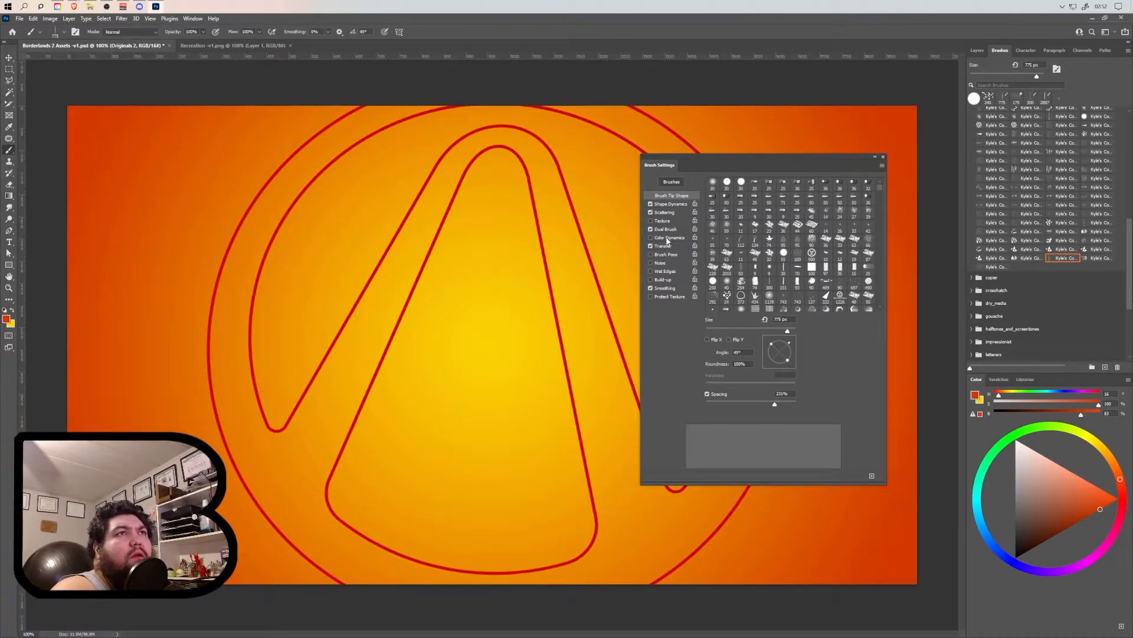
click(665, 213)
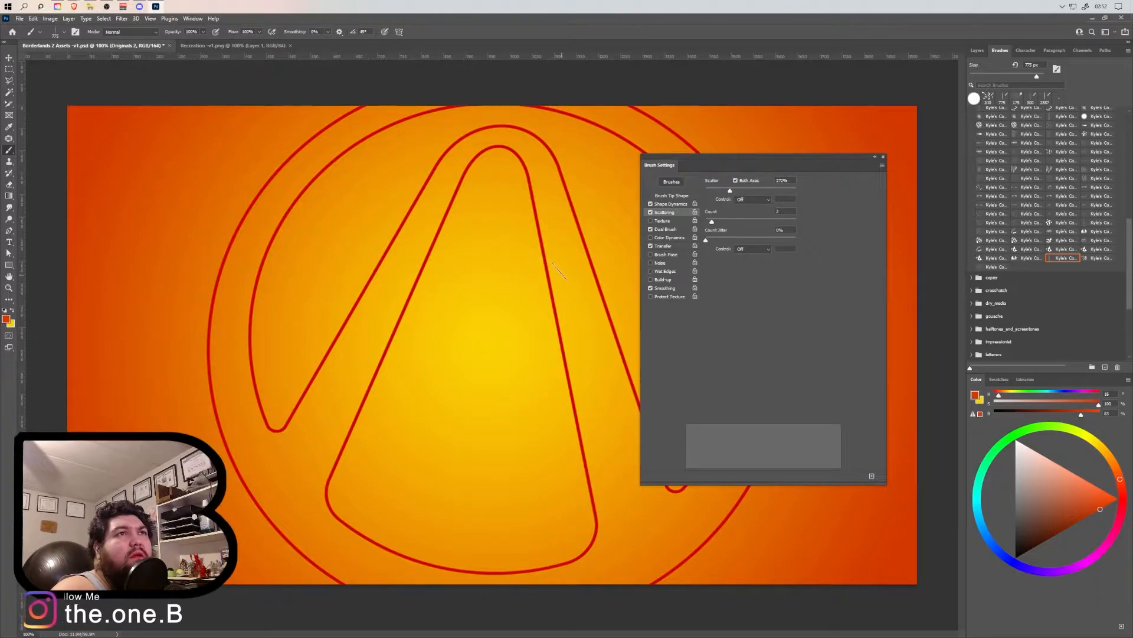
mouse_move(588, 242)
mouse_down()
mouse_move(500, 292)
mouse_move(456, 374)
mouse_up()
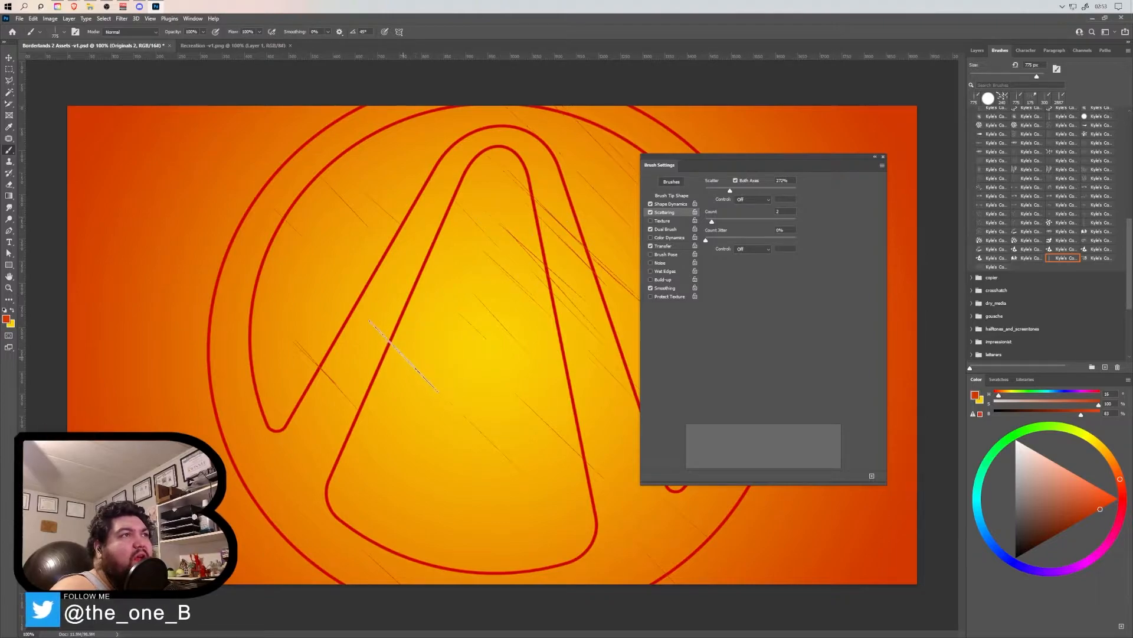
key(ctrl+z)
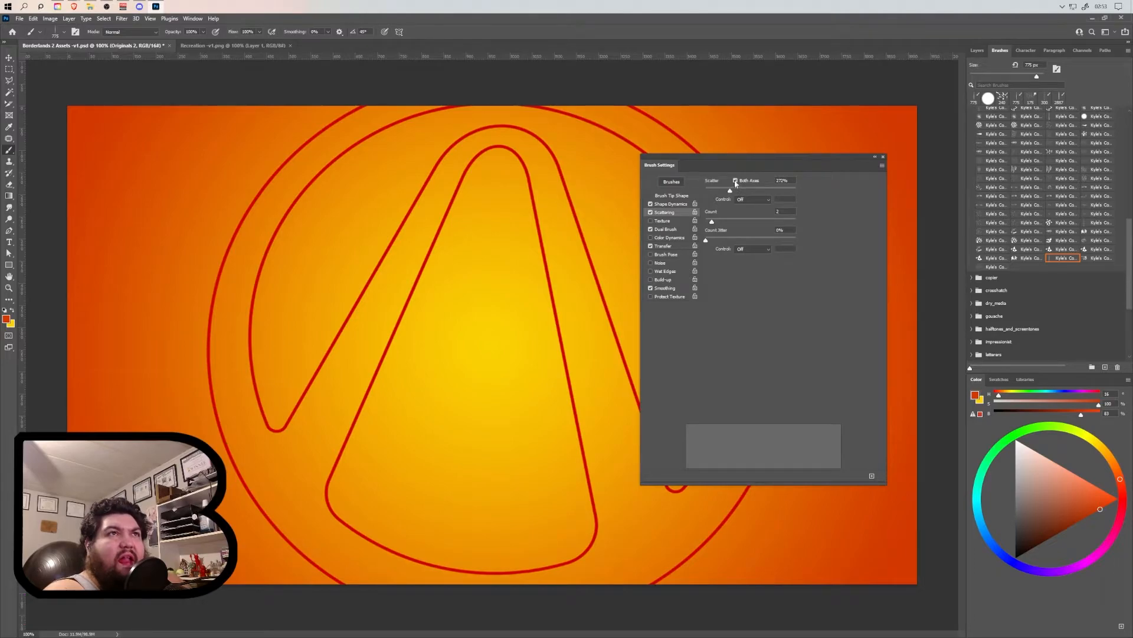
Step: Leave the brush's scatter control Off, raise its Angle Jitter to about 25%, test scratch strokes across the emblem and undo them
click(759, 201)
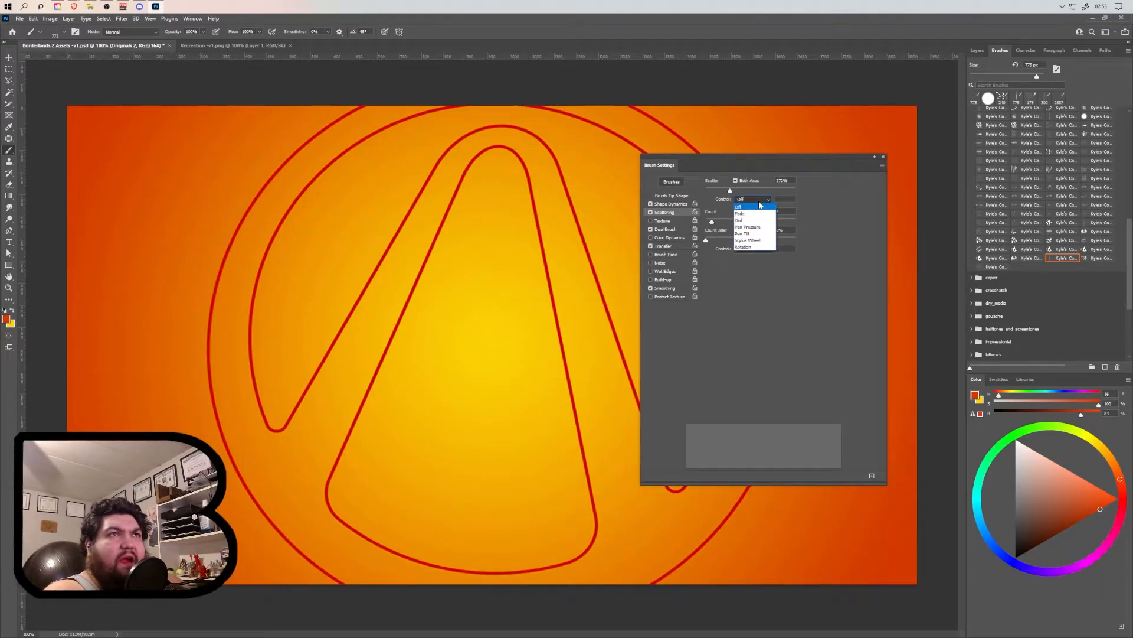
click(760, 204)
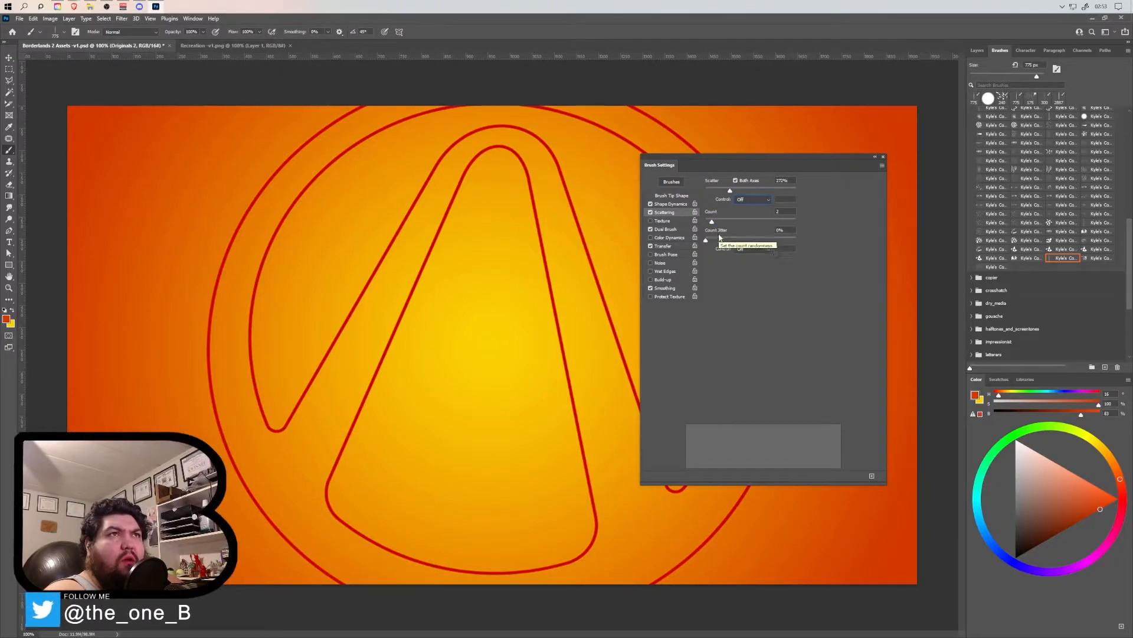
click(671, 205)
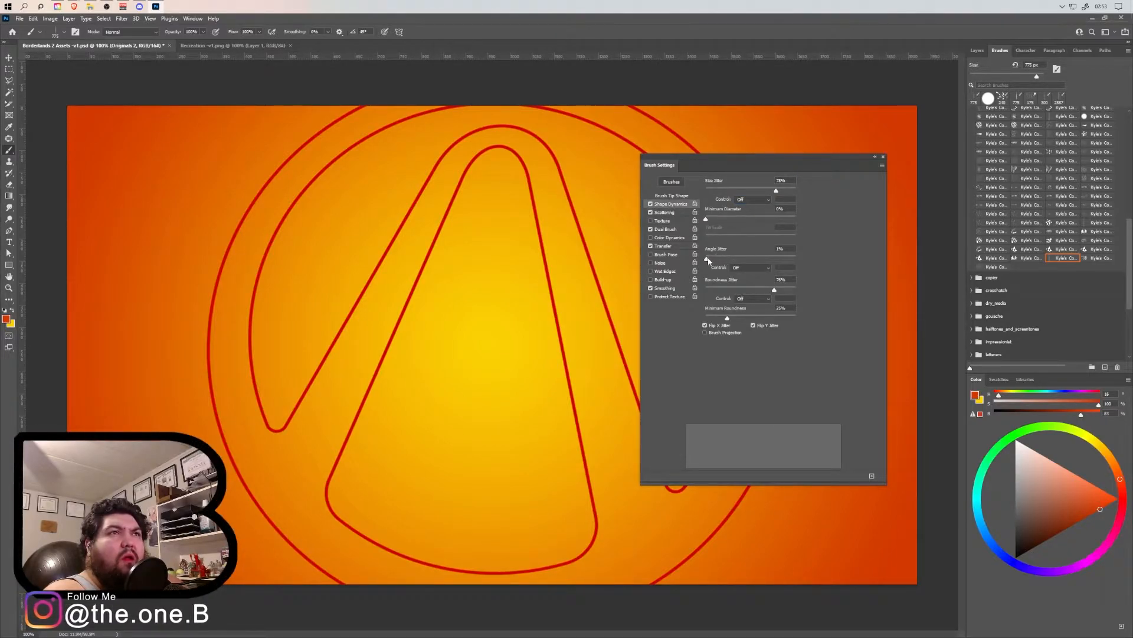
drag(708, 261, 714, 261)
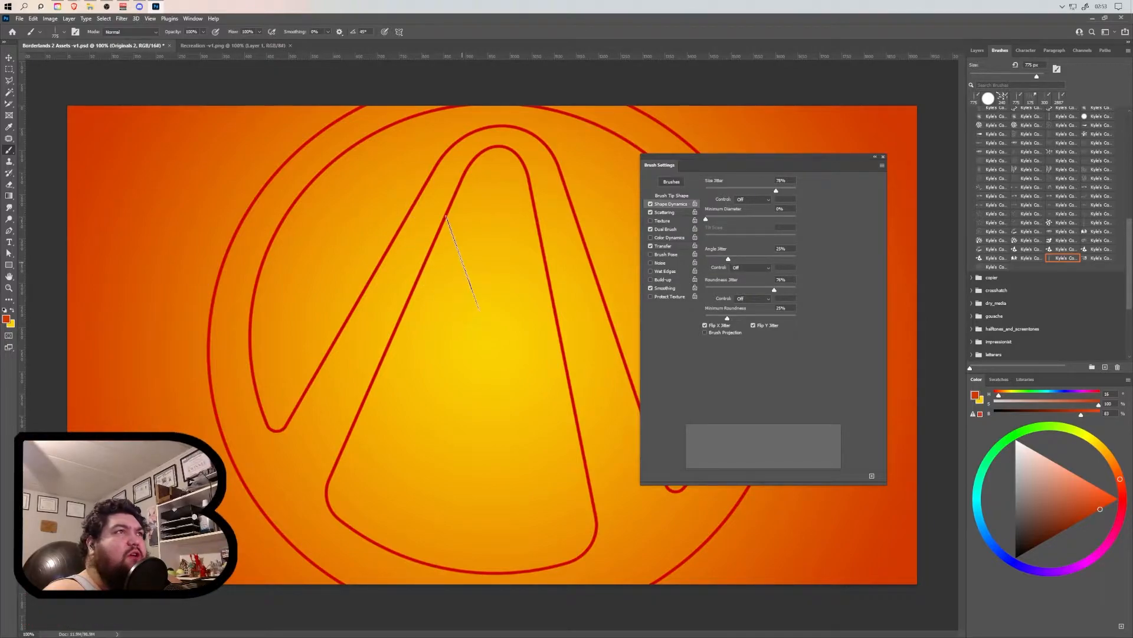
drag(474, 246, 407, 283)
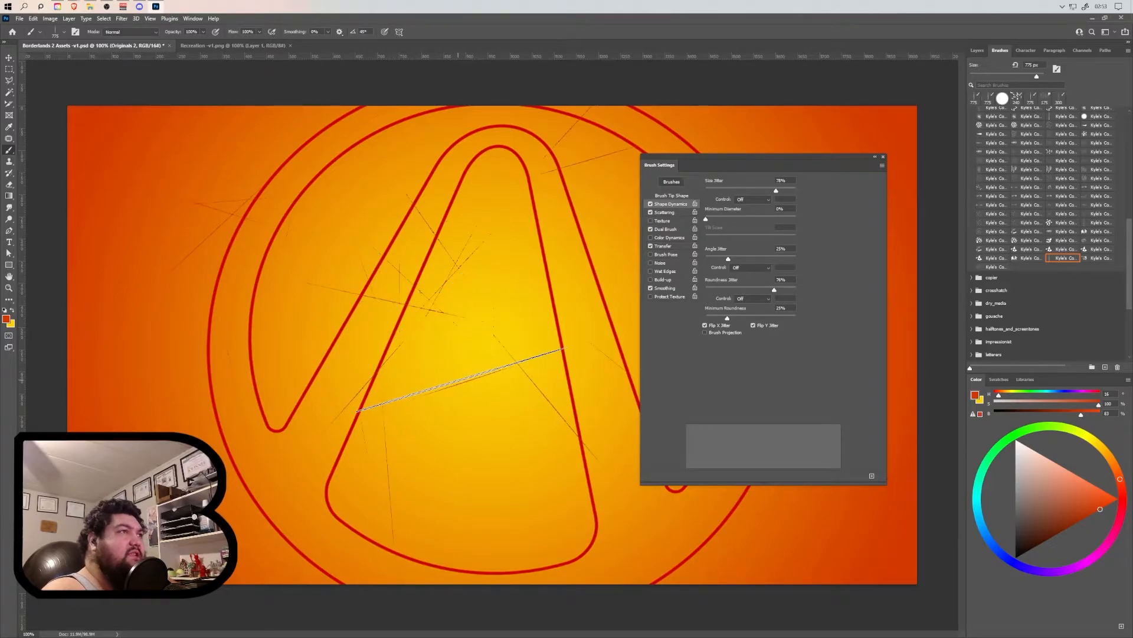
key(ctrl+z)
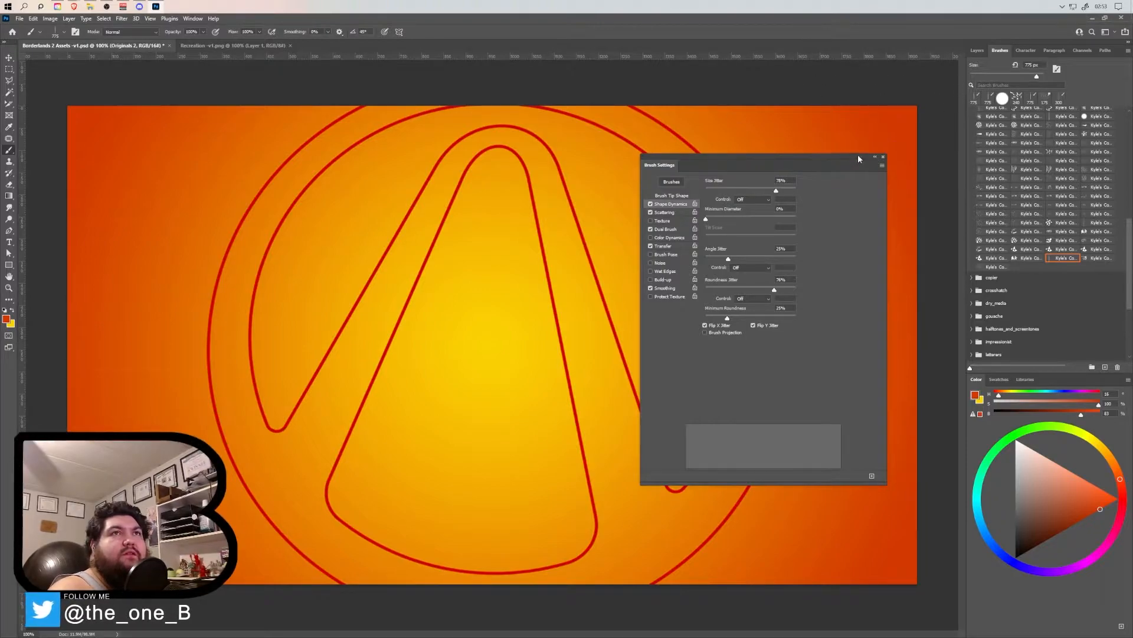
Step: Collapse the floating Brush Settings panel to an icon and park it clear of the artwork, beside the brush list
mouse_move(656, 167)
mouse_down()
mouse_move(838, 115)
mouse_move(943, 68)
mouse_move(947, 123)
mouse_up()
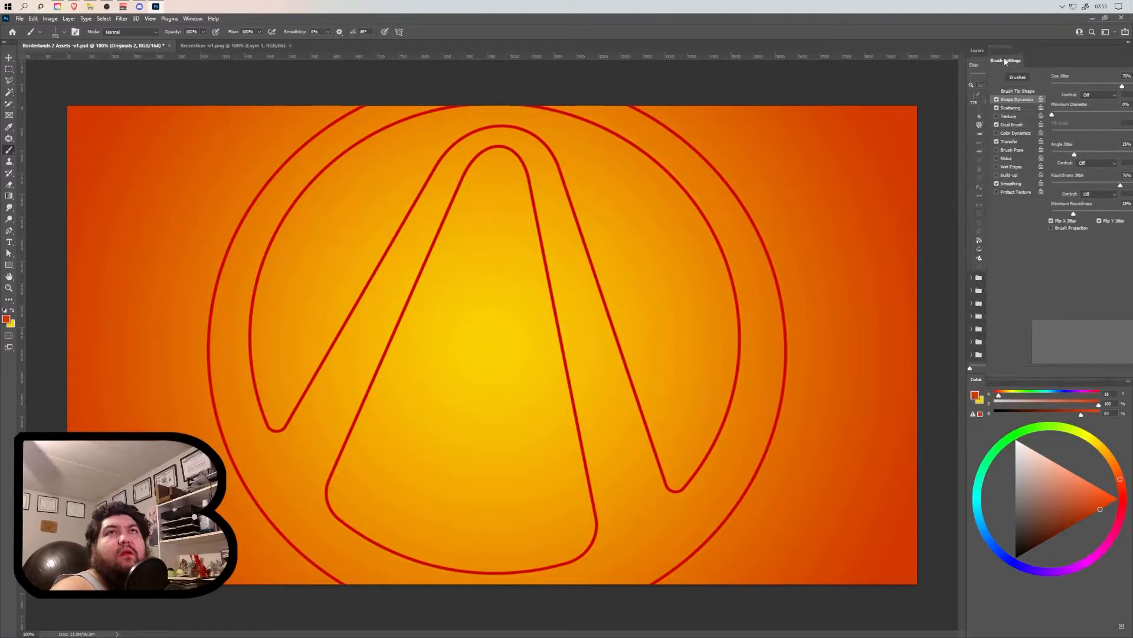
mouse_move(1013, 56)
mouse_down()
mouse_move(774, 103)
mouse_move(969, 98)
mouse_up()
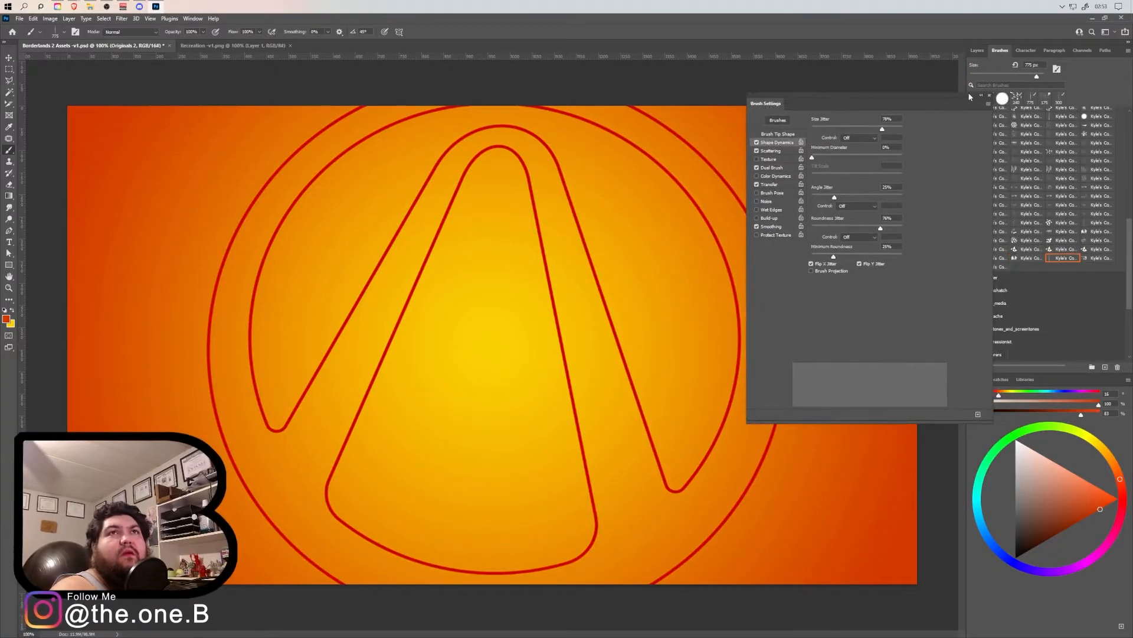
click(983, 98)
drag(778, 105, 923, 68)
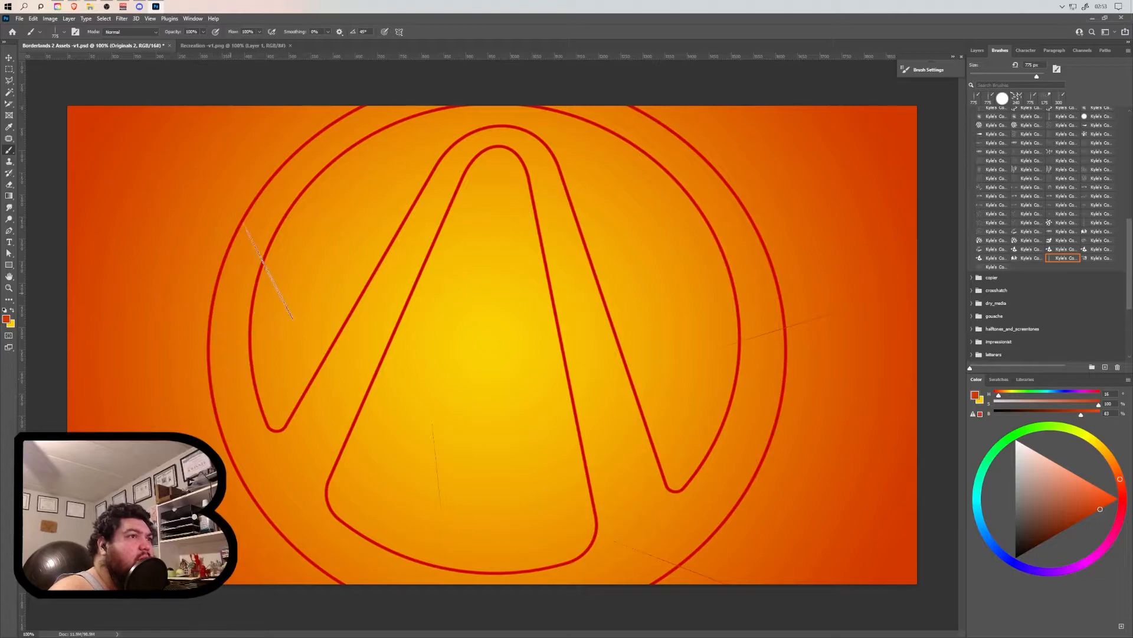
Step: Paint long thin scratches over the emblem, and add short scratch marks with the concept set's last preset, the 175 px smudge brush
drag(289, 269, 448, 310)
drag(527, 280, 546, 316)
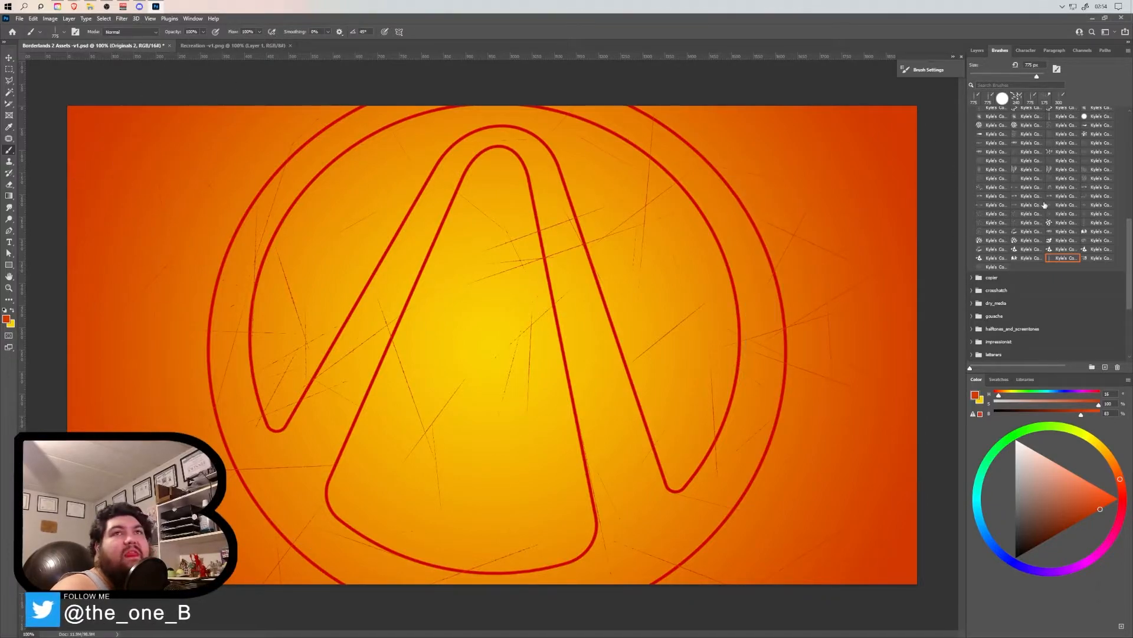
click(997, 267)
drag(254, 306, 366, 348)
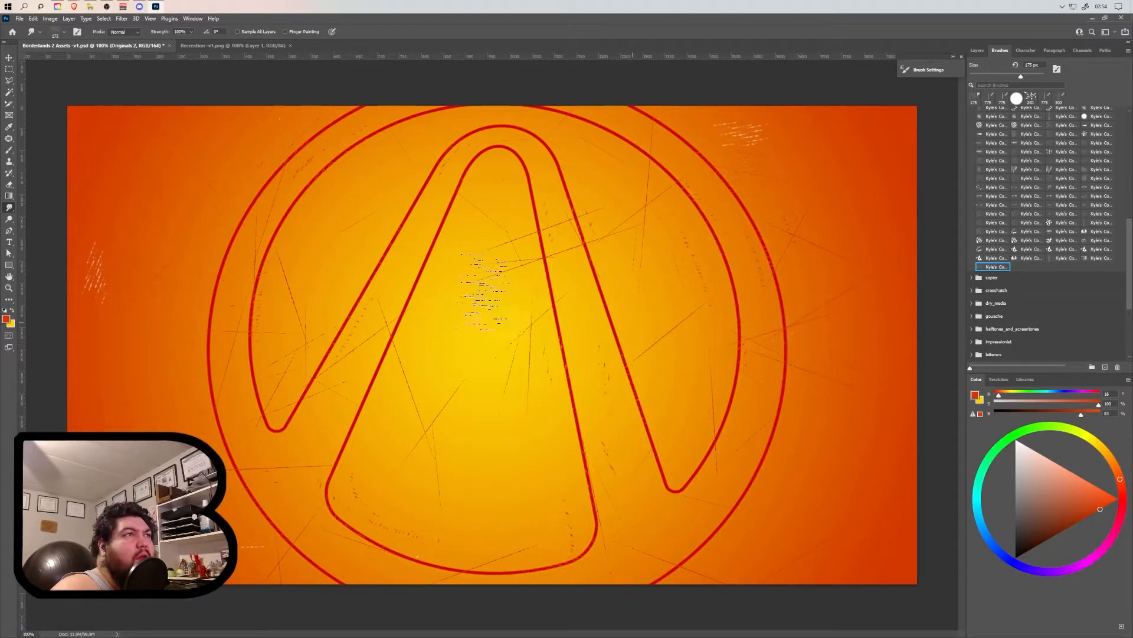
Step: Examine presets in the concept and crosshatch brush sets for another texture brush, checking each preset's name and tip
click(1028, 216)
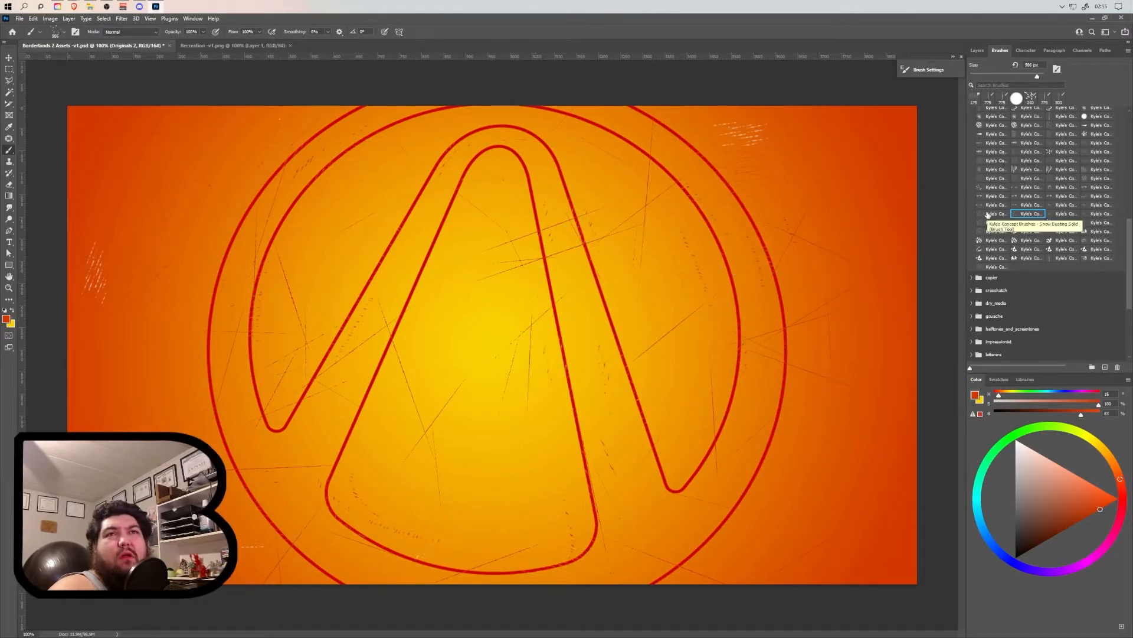
click(1028, 213)
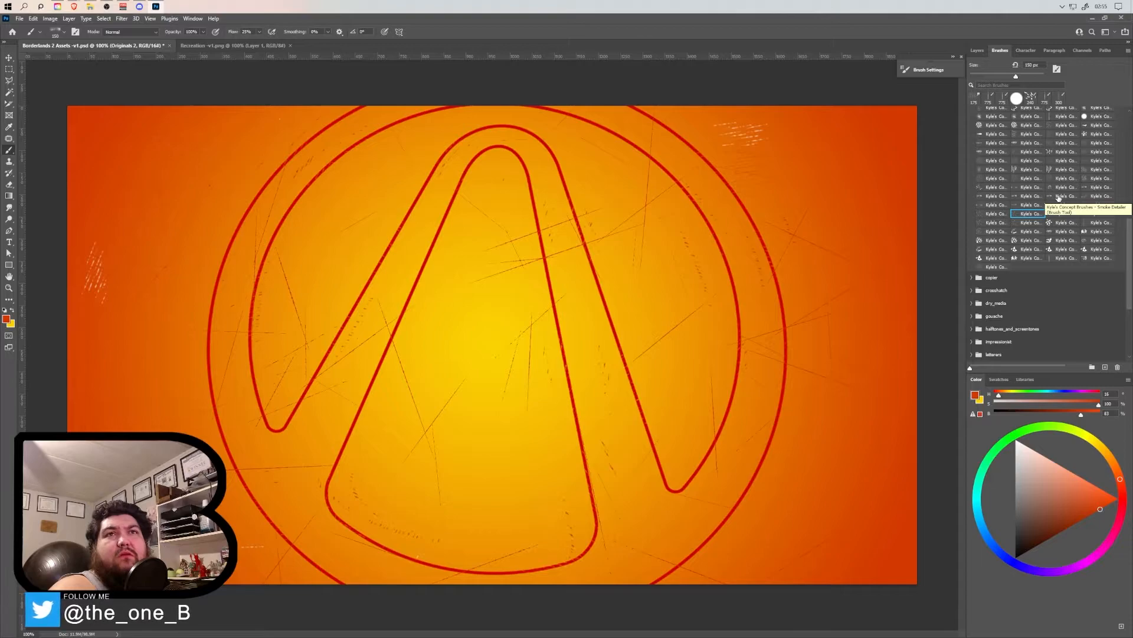
click(1026, 250)
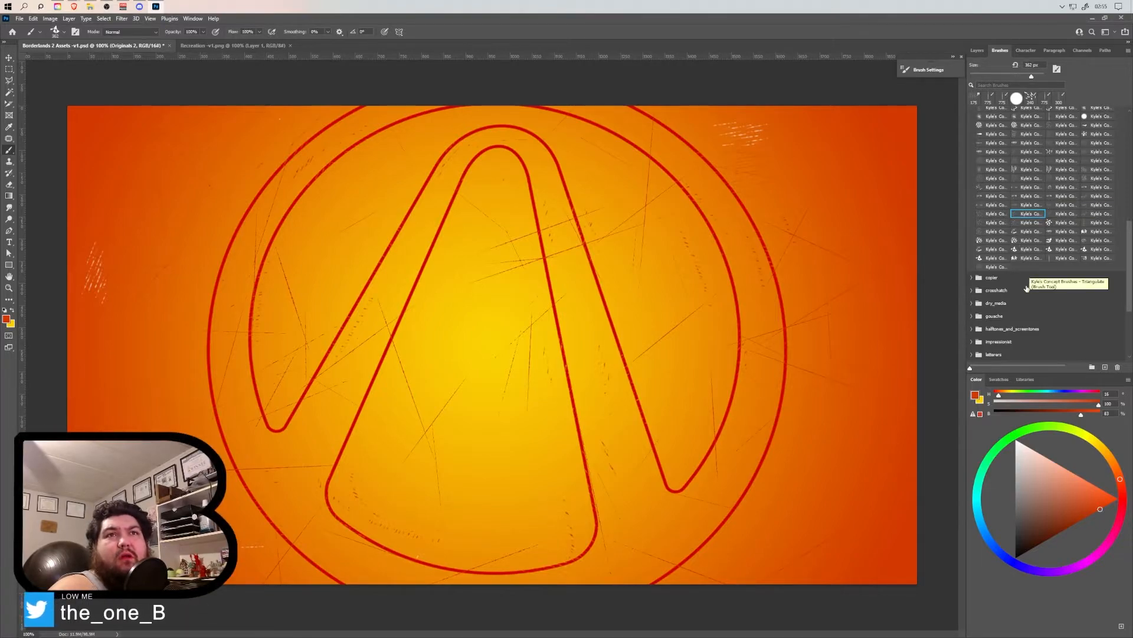
scroll(1027, 285, down, 2)
click(971, 248)
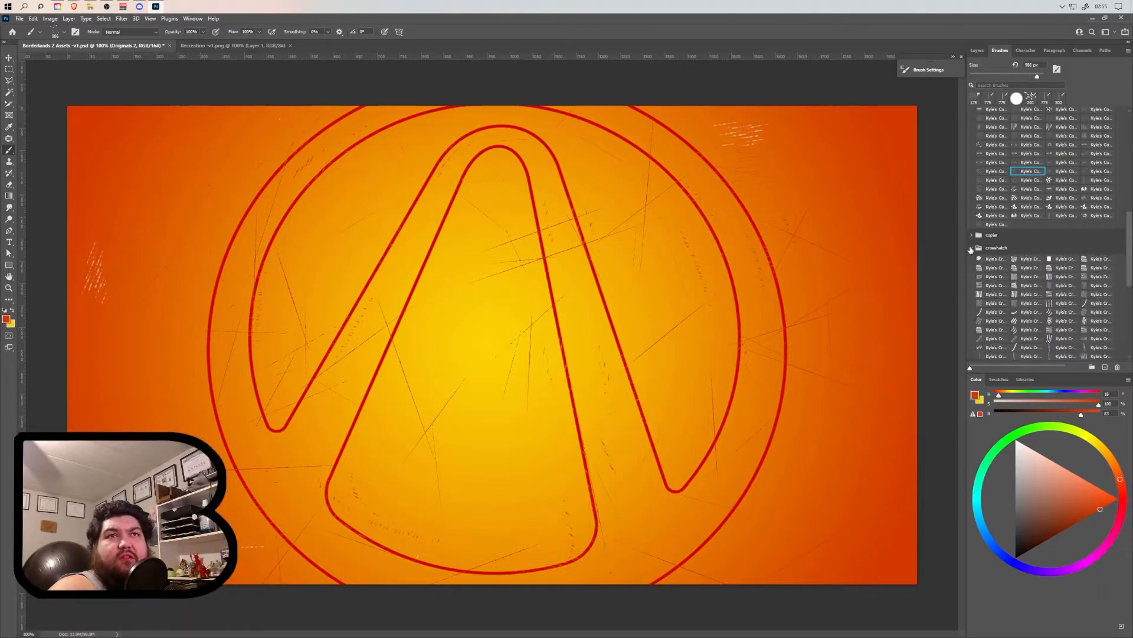
scroll(994, 266, down, 2)
click(994, 263)
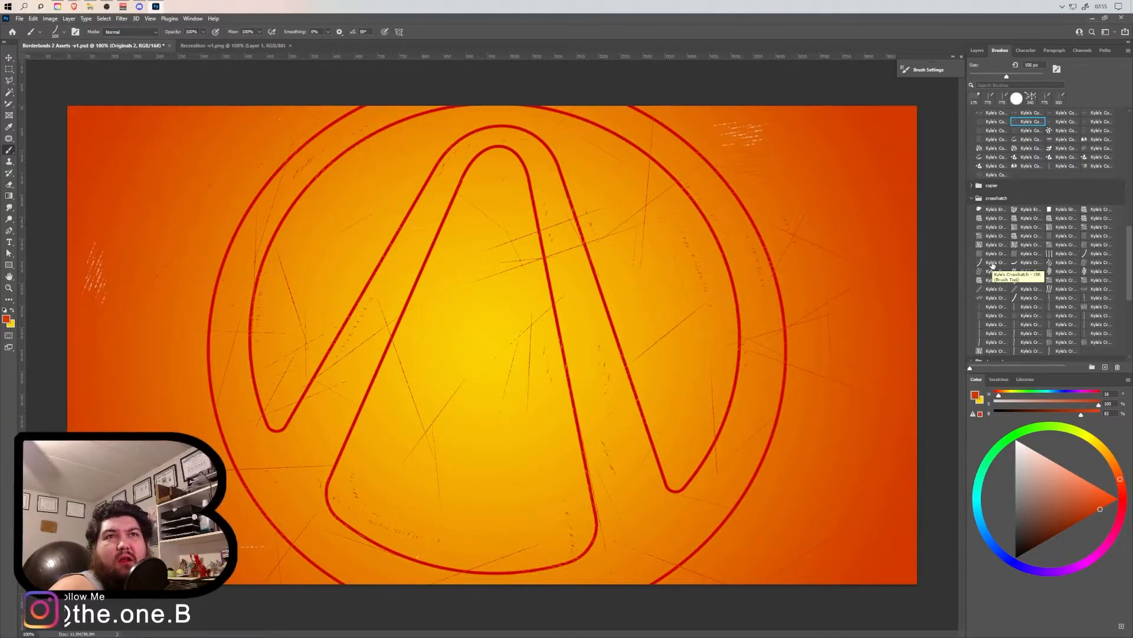
click(1098, 255)
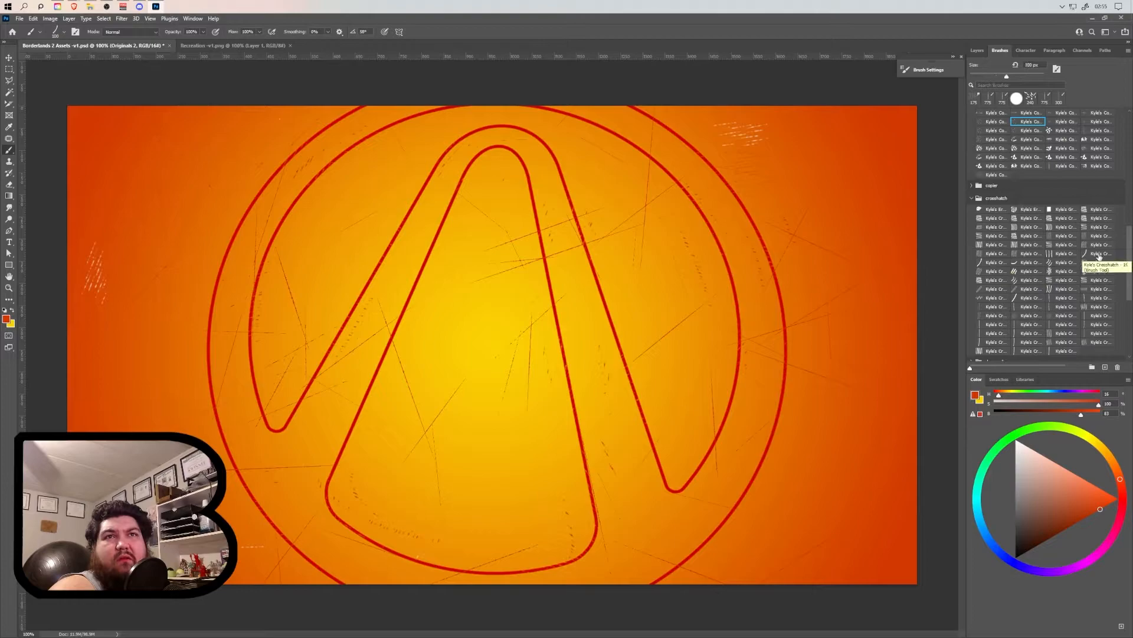
click(1097, 228)
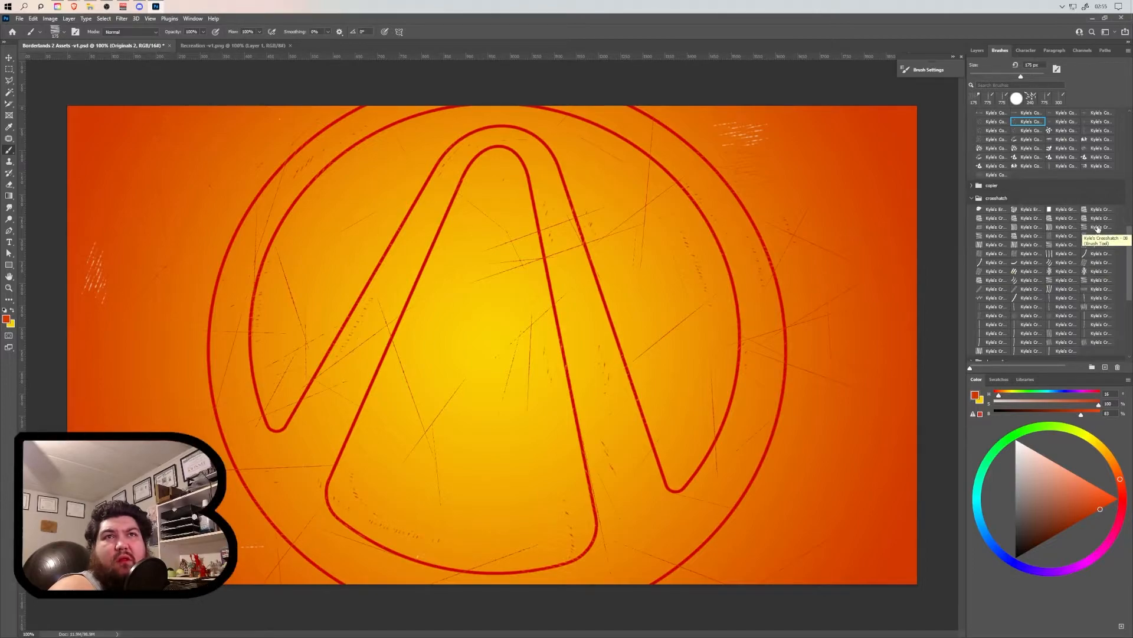
click(1001, 218)
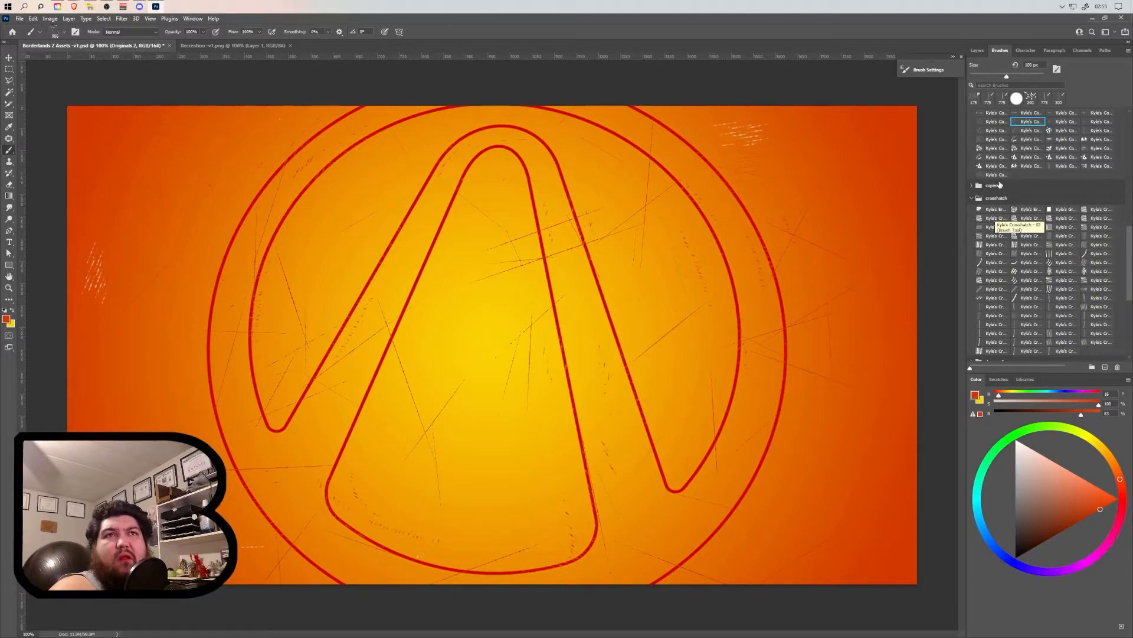
click(971, 198)
Step: Expand the spatter_brushes set to list its presets
scroll(1022, 218, down, 4)
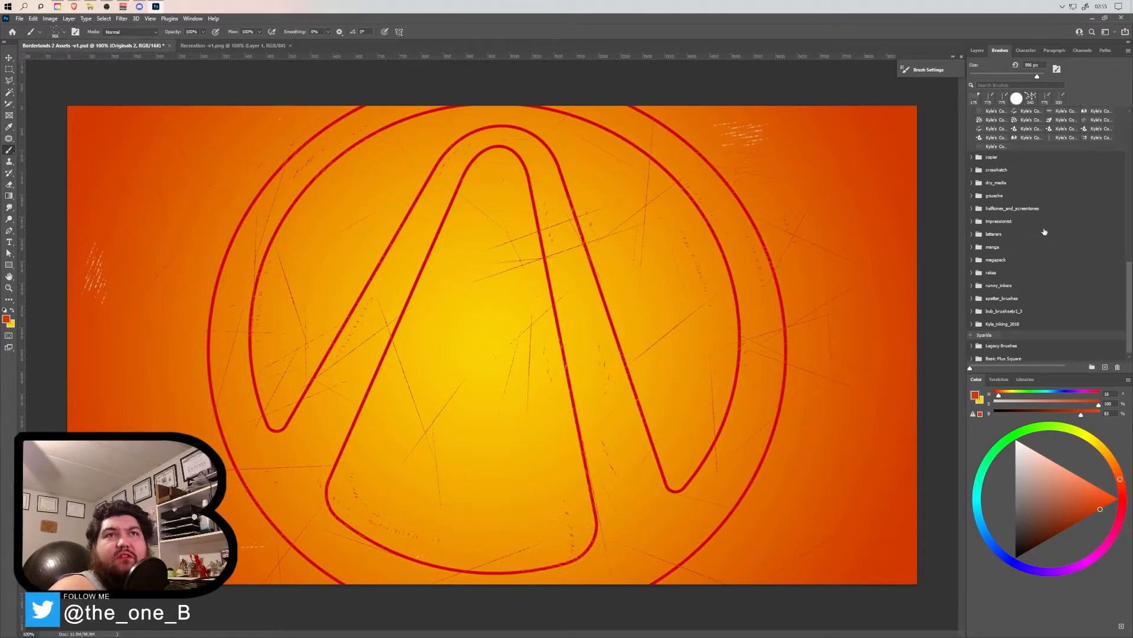
scroll(1044, 232, down, 1)
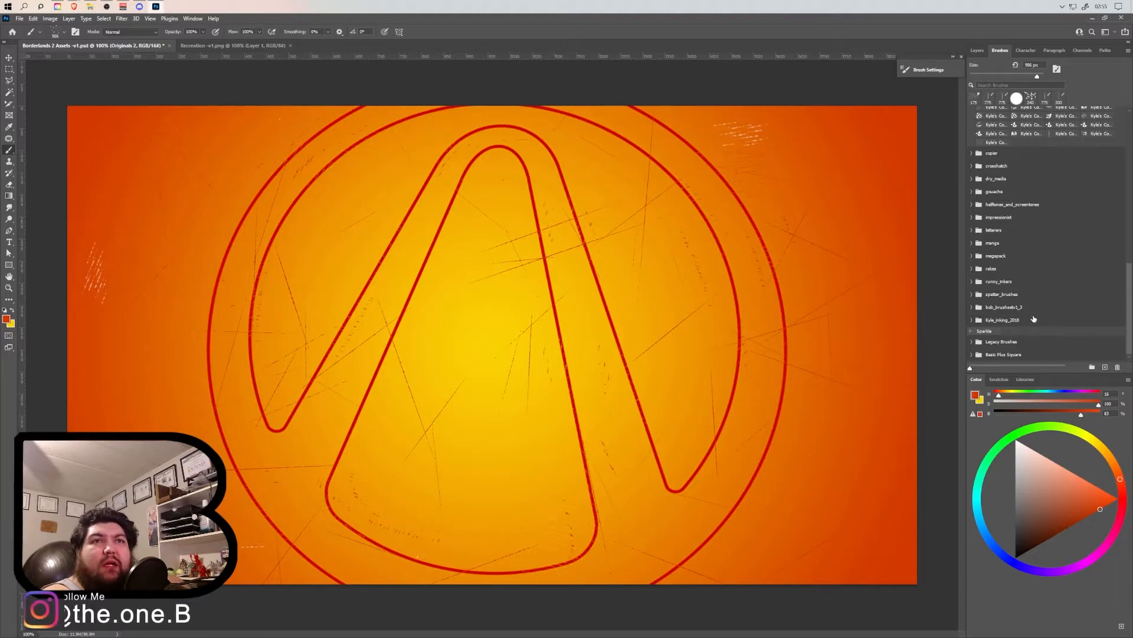
click(1044, 294)
scroll(1044, 301, down, 1)
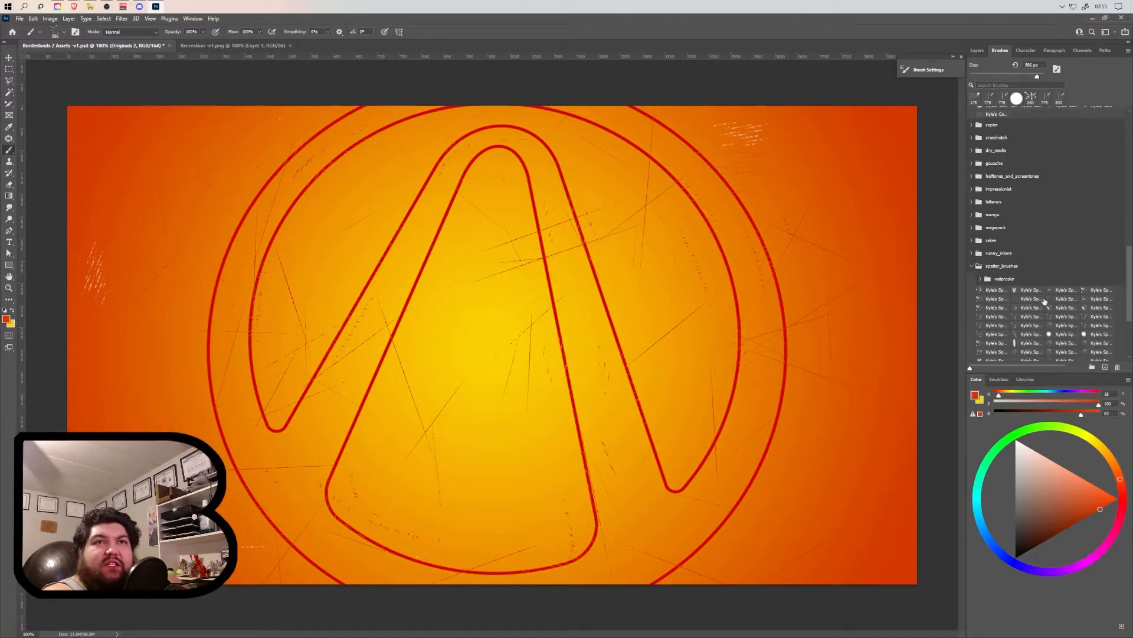
scroll(1044, 301, down, 4)
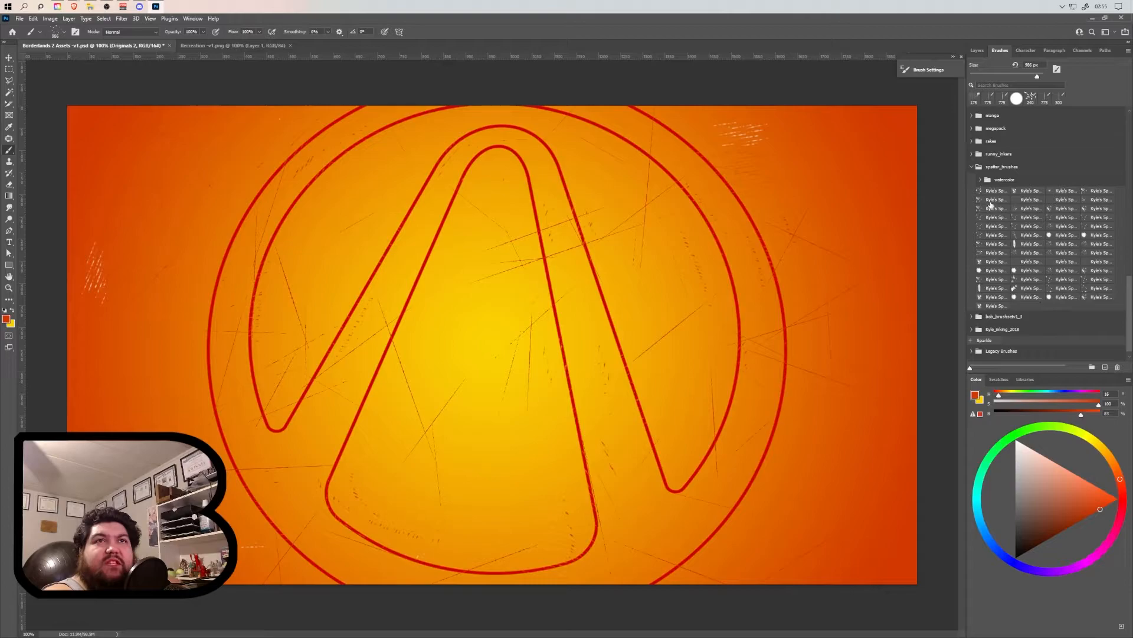
Step: Choose the 400 px Dusty Bits preset from Kyle's Spatter Brushes and scatter red-orange specks over the emblem and the yellow centre
click(995, 195)
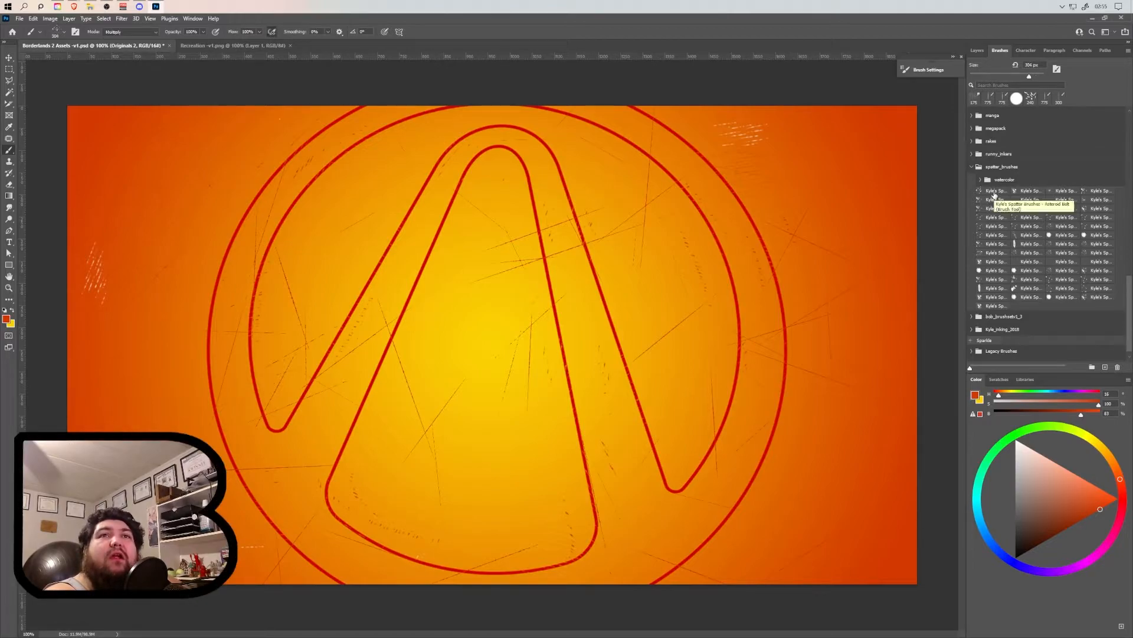
click(1027, 191)
click(1062, 192)
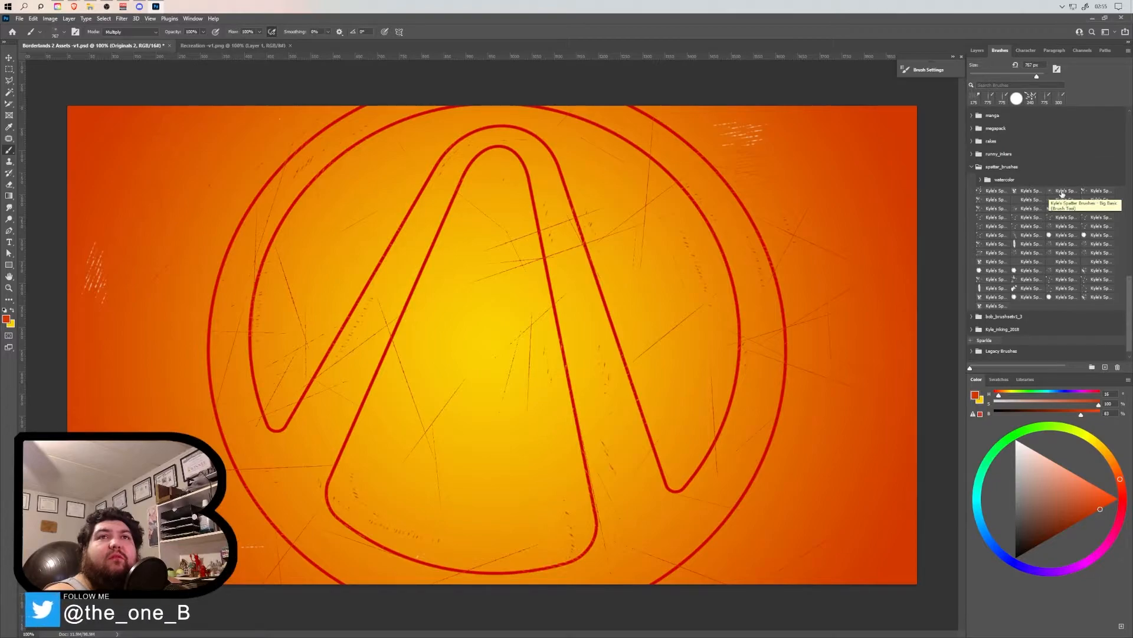
click(1093, 191)
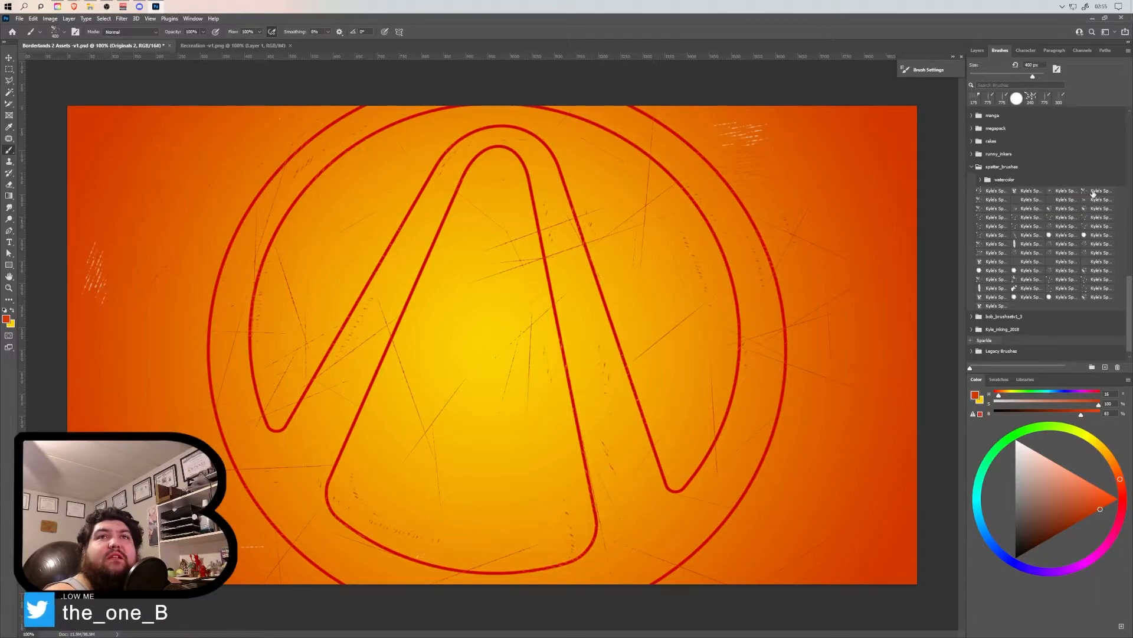
click(1018, 201)
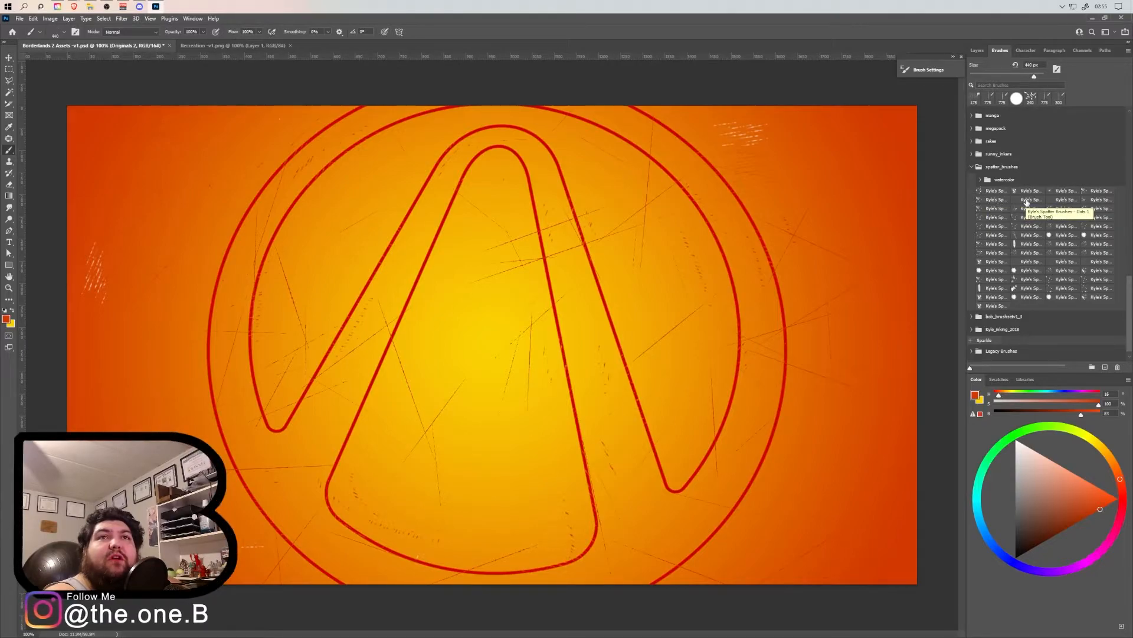
click(1061, 201)
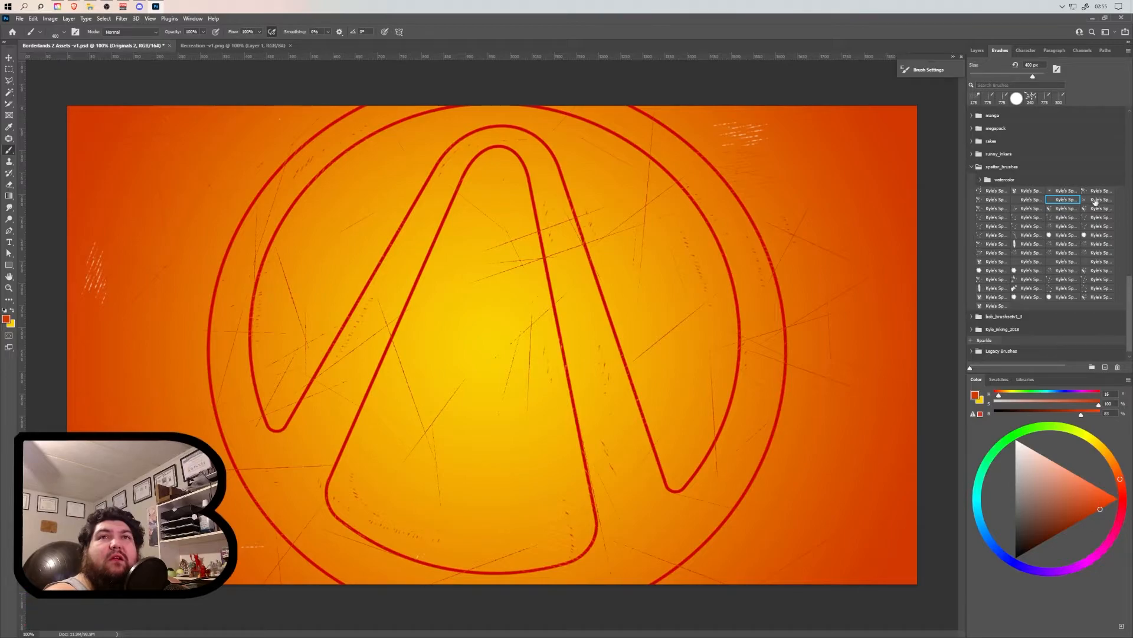
click(999, 208)
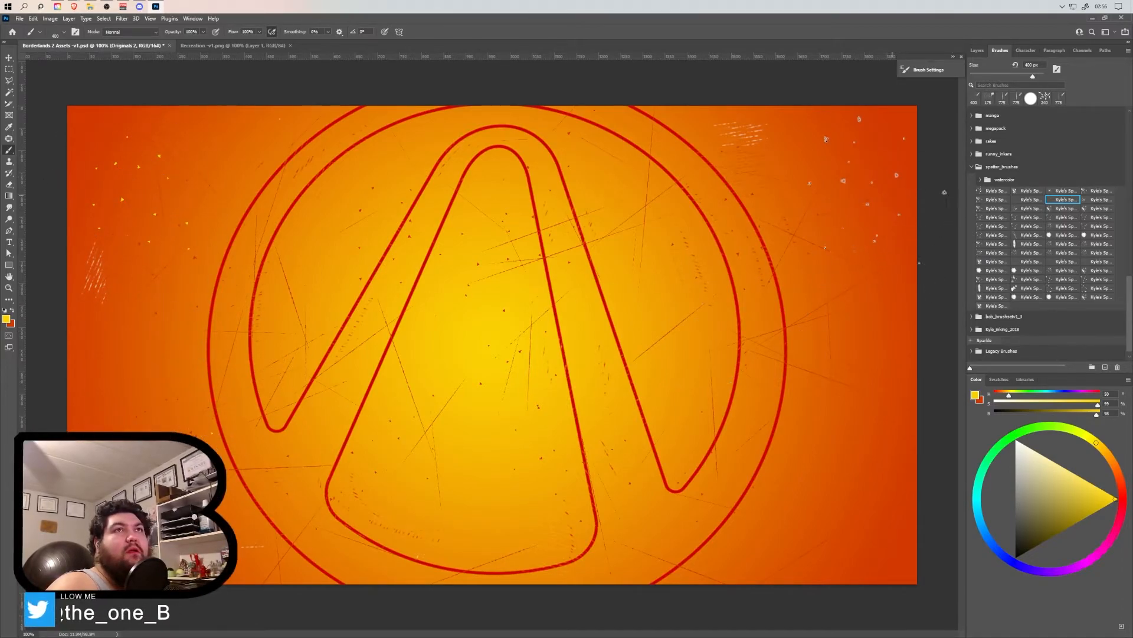
Step: Reduce the Dusty Bits brush to 190 px and scatter small yellow specks over the dark orange outer areas
right_click(853, 177)
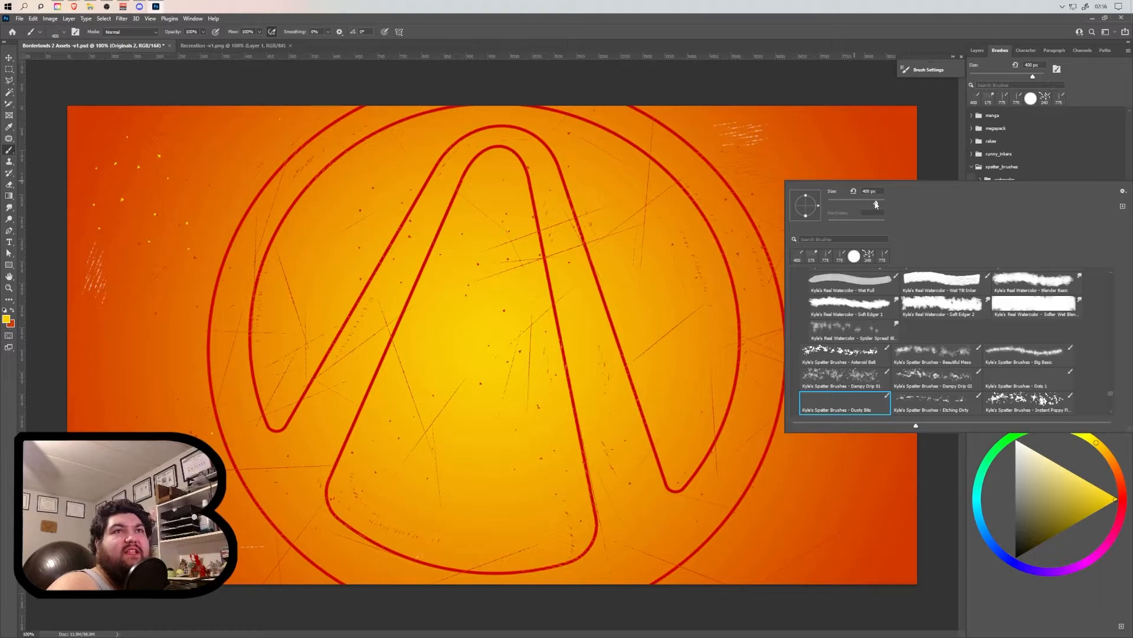
click(868, 205)
click(809, 18)
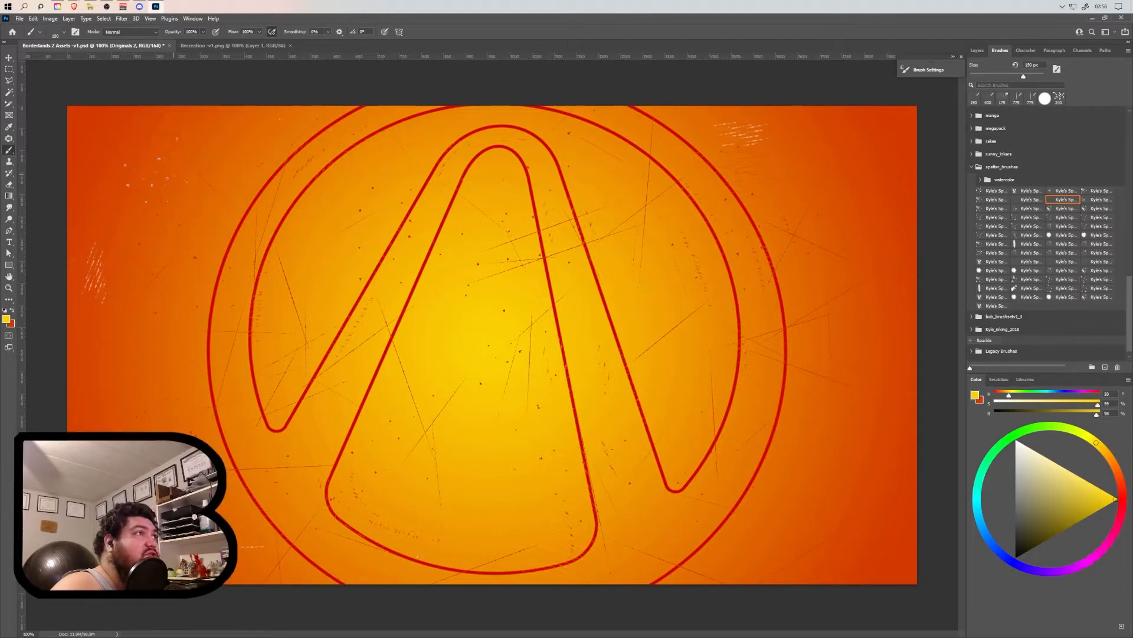
right_click(140, 154)
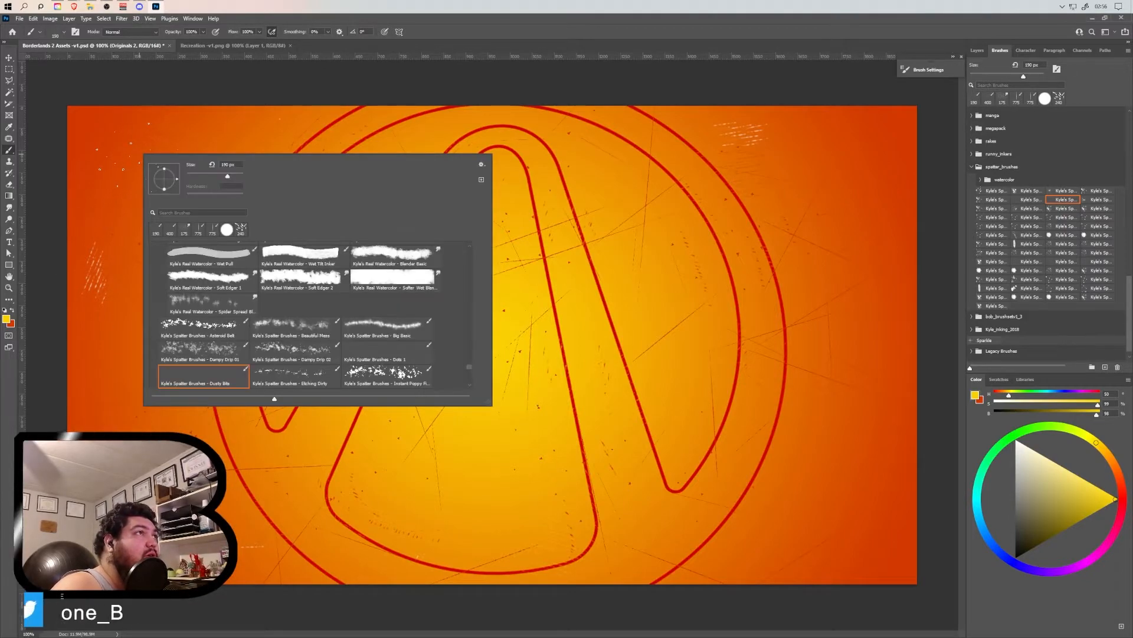
click(412, 32)
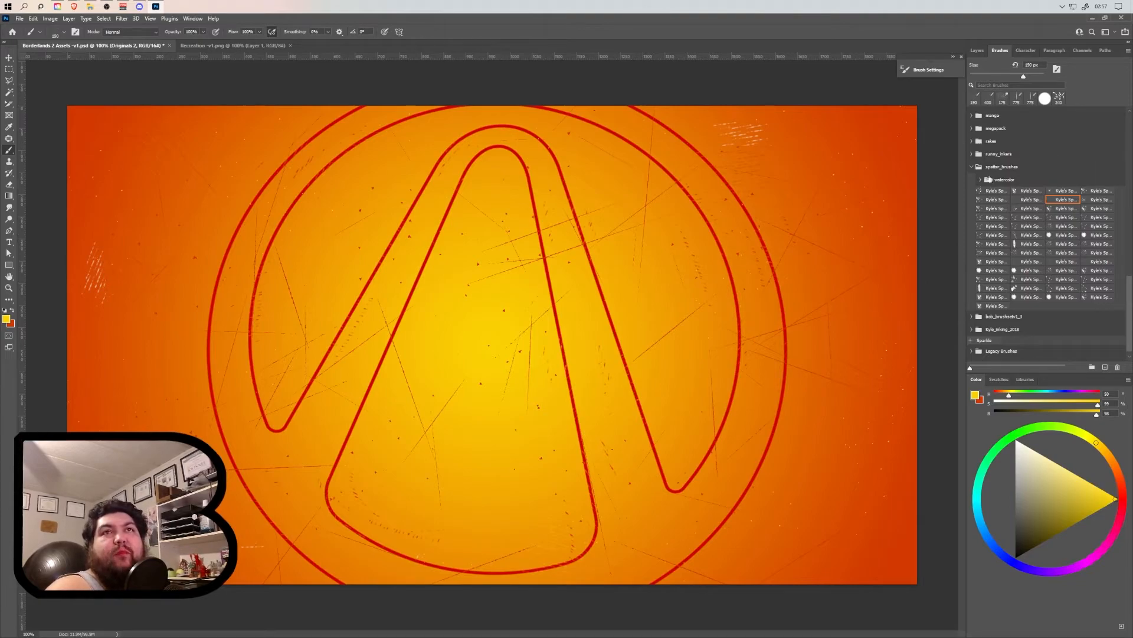
Step: Check more presets in the spatter_brushes set for a texture brush and collapse the set
click(1025, 211)
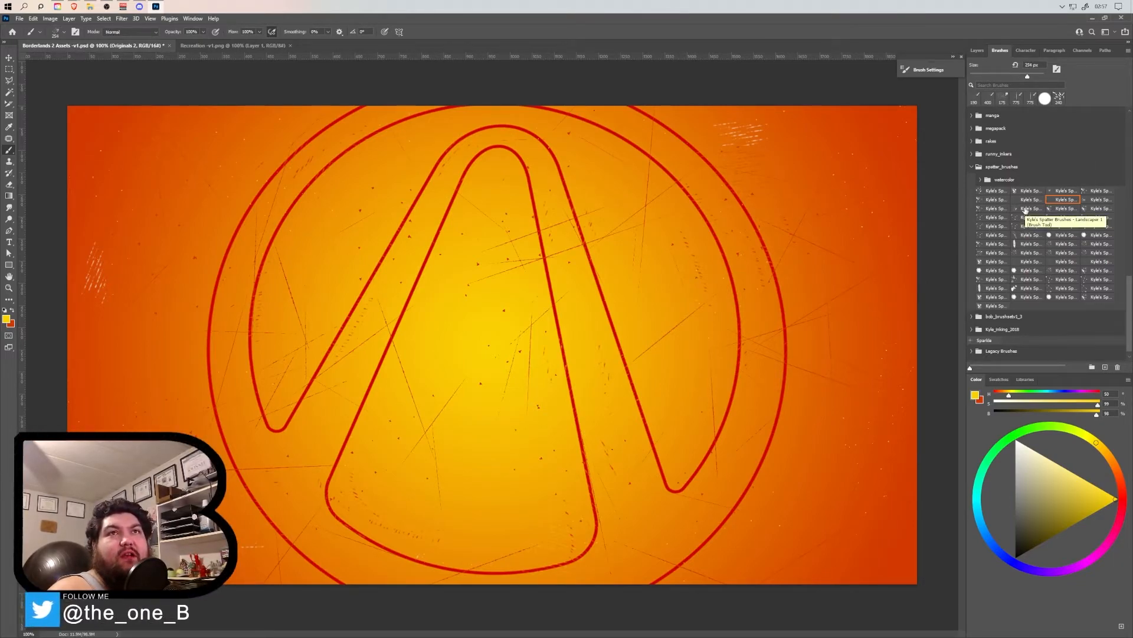
click(1085, 209)
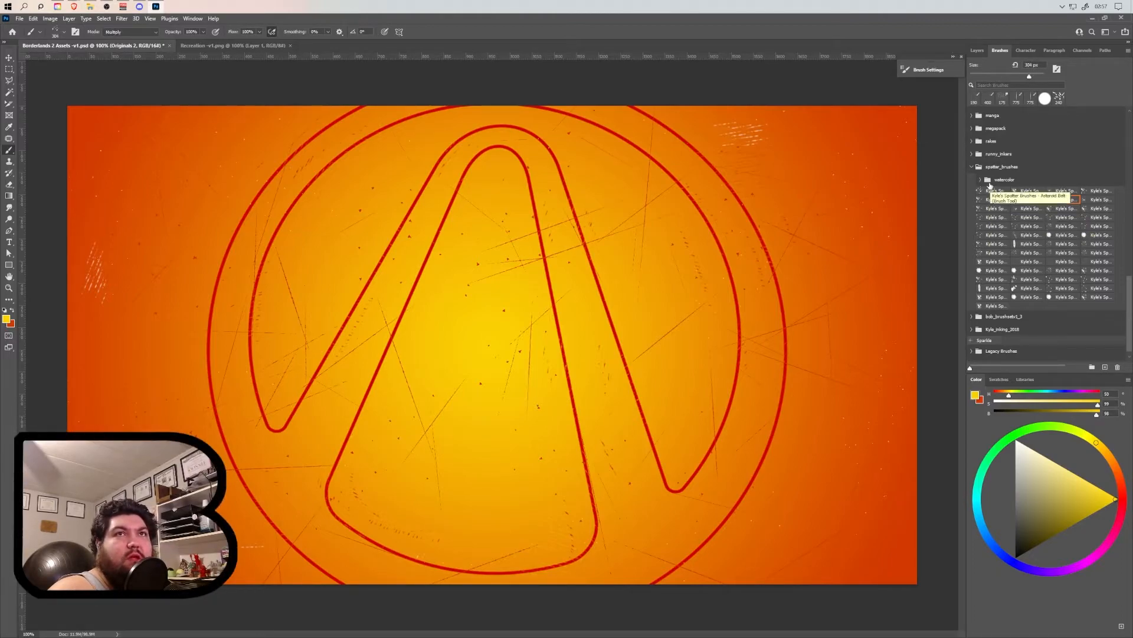
scroll(982, 213, up, 2)
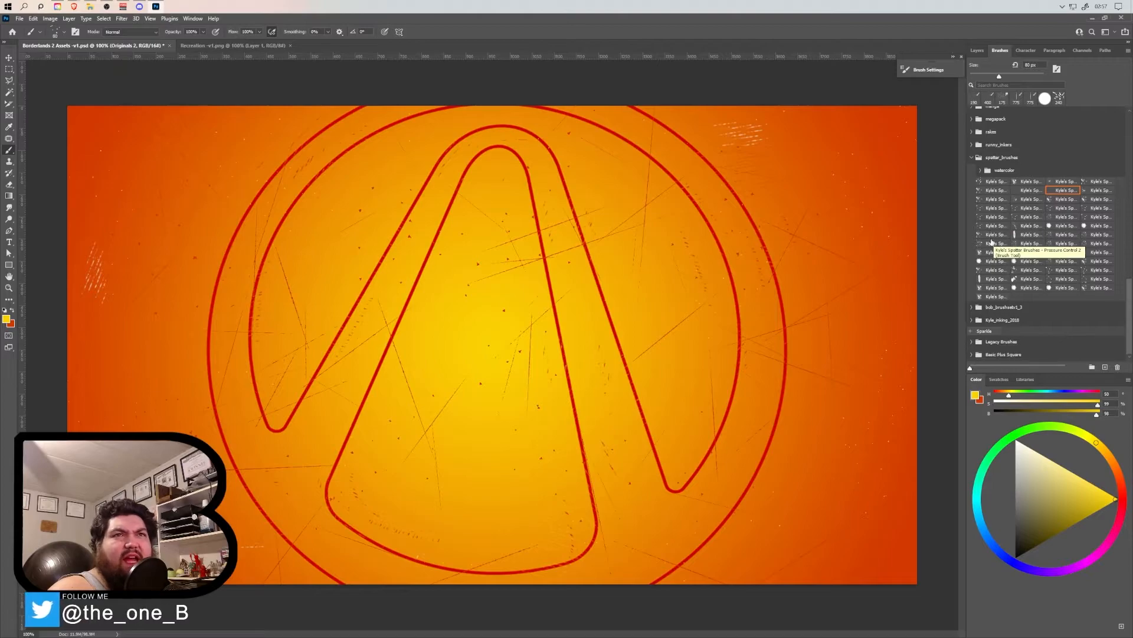
click(971, 177)
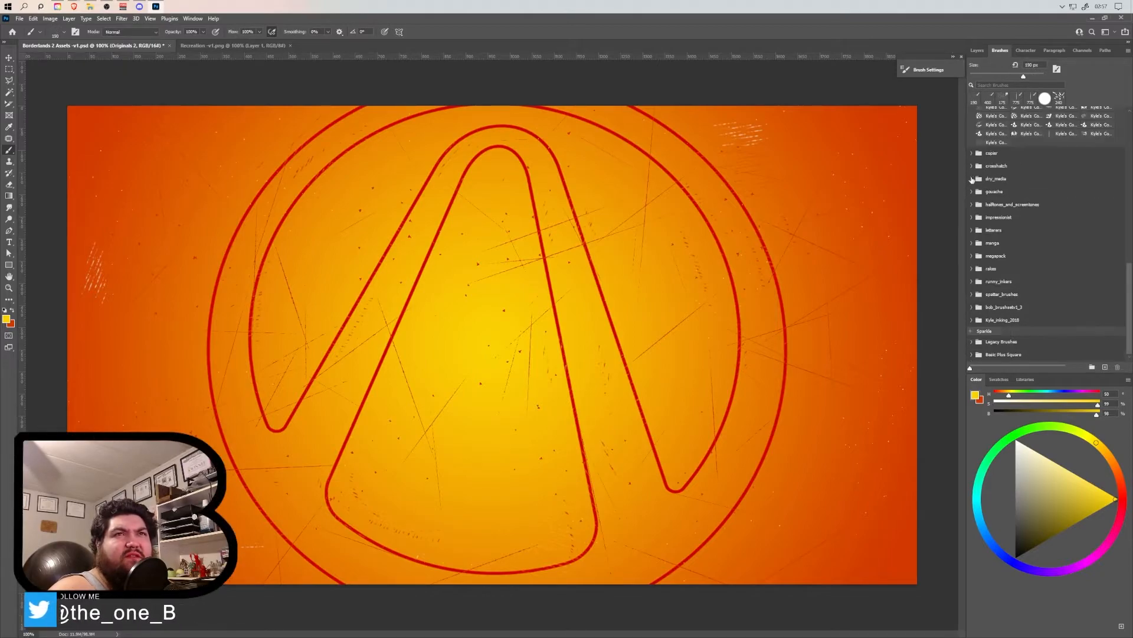
Step: Examine the presets in the rakes set for a scratch texture brush, checking each preset's name and tip
click(972, 269)
scroll(1024, 257, down, 3)
scroll(1025, 257, down, 1)
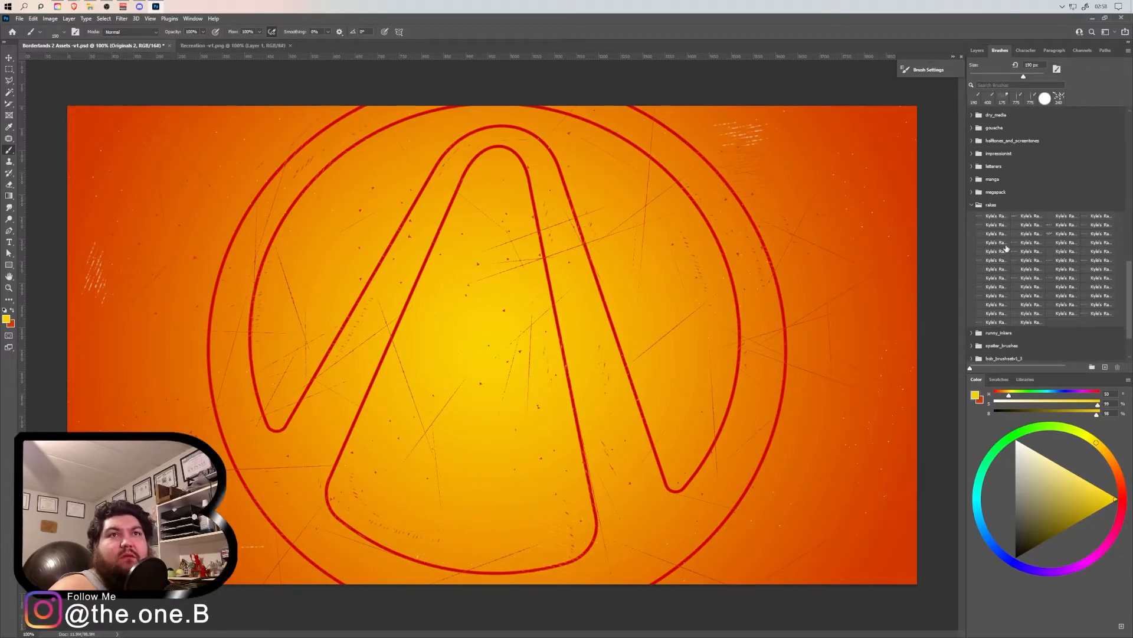
click(994, 223)
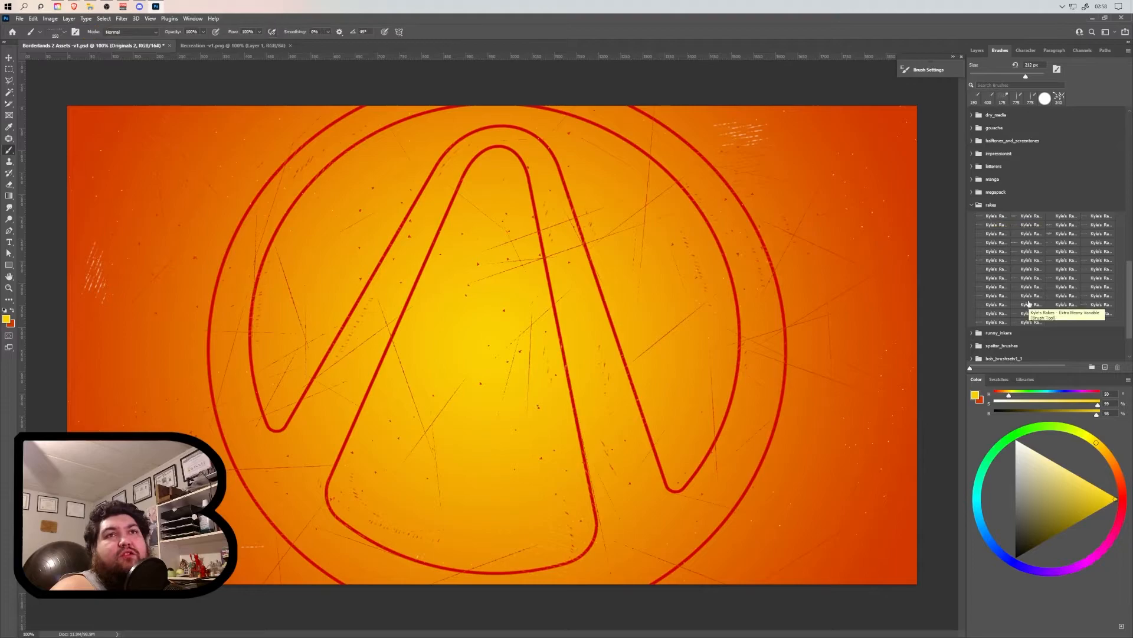
click(1066, 296)
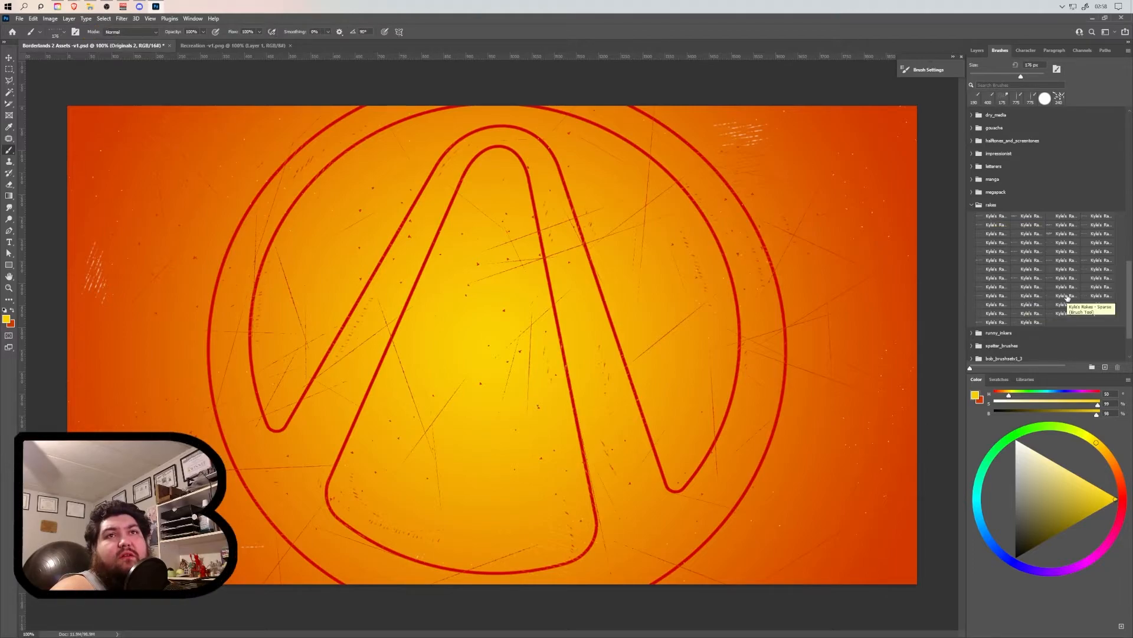
click(1061, 270)
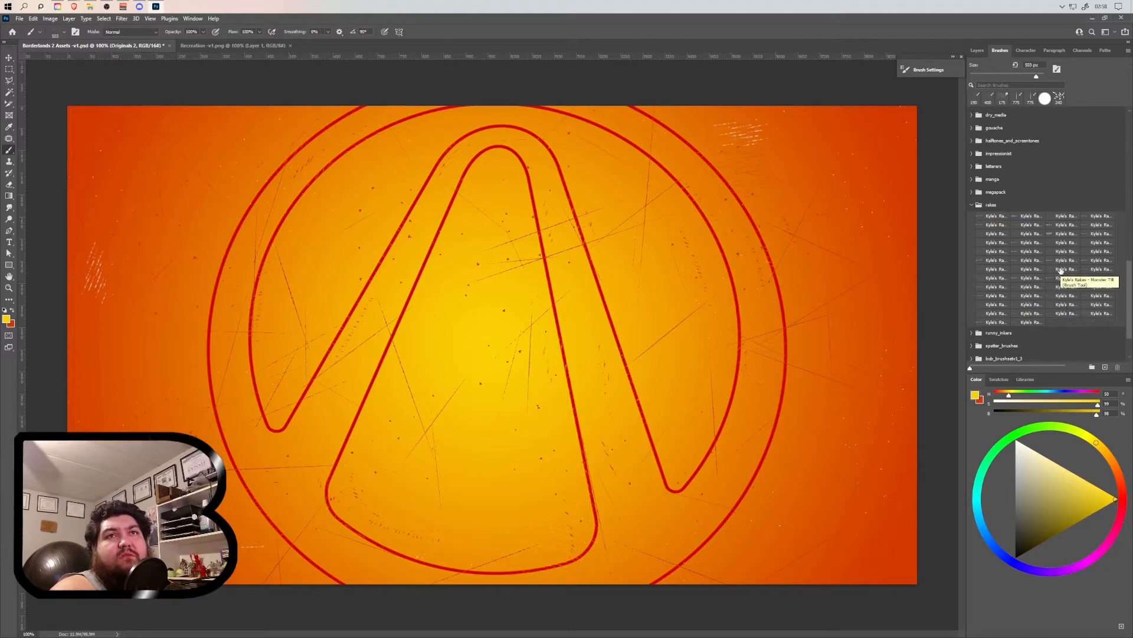
click(1062, 226)
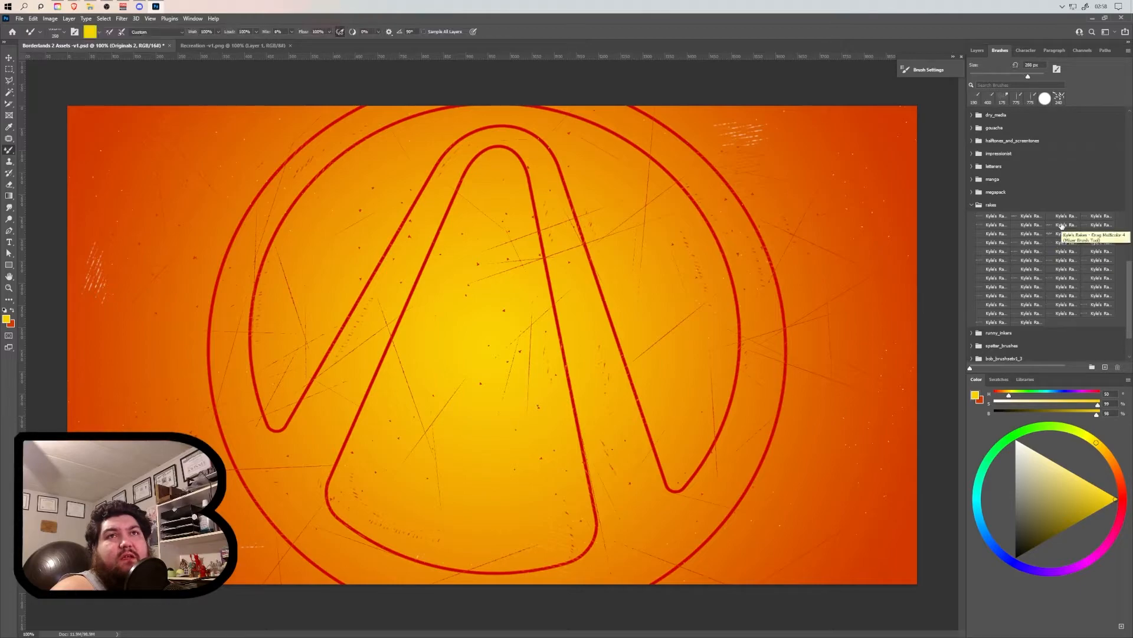
click(1097, 224)
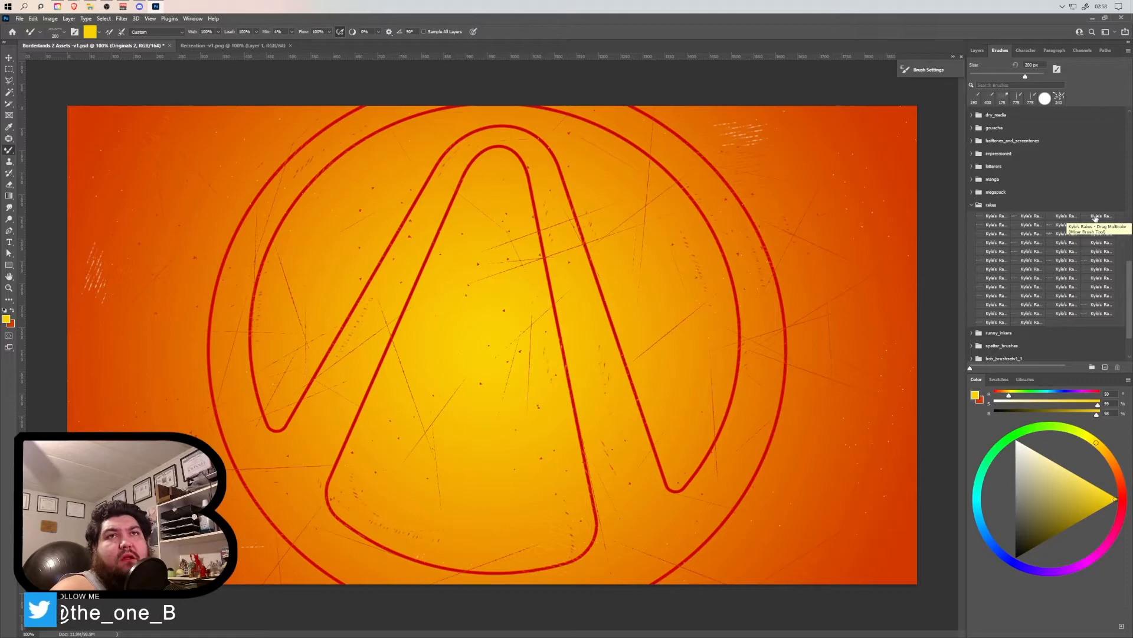
click(993, 234)
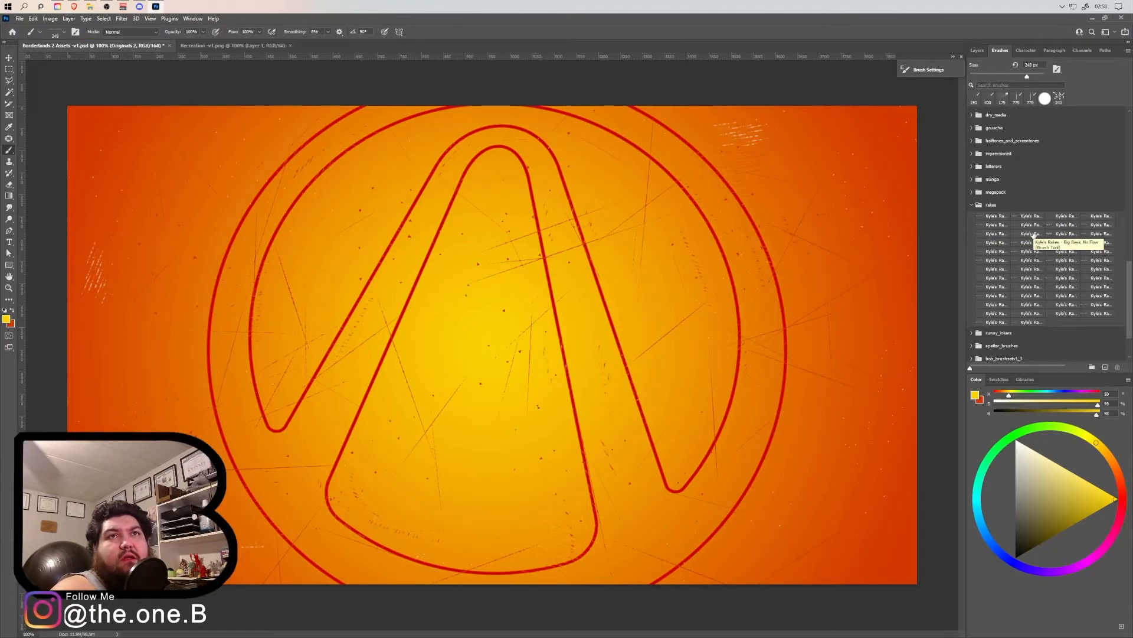
click(1091, 235)
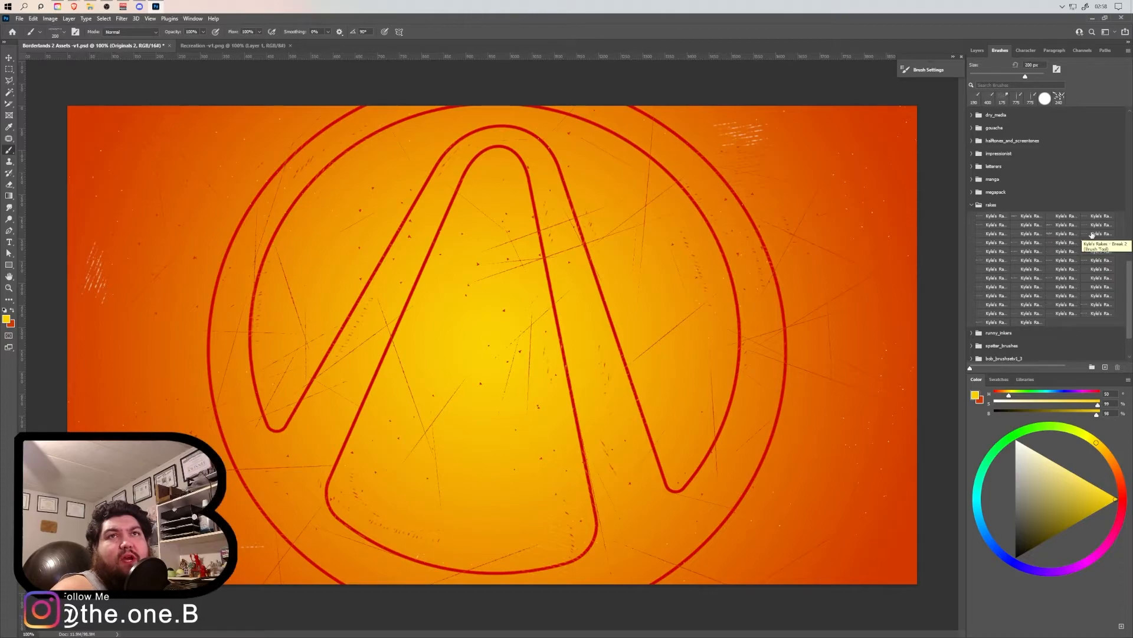
click(992, 250)
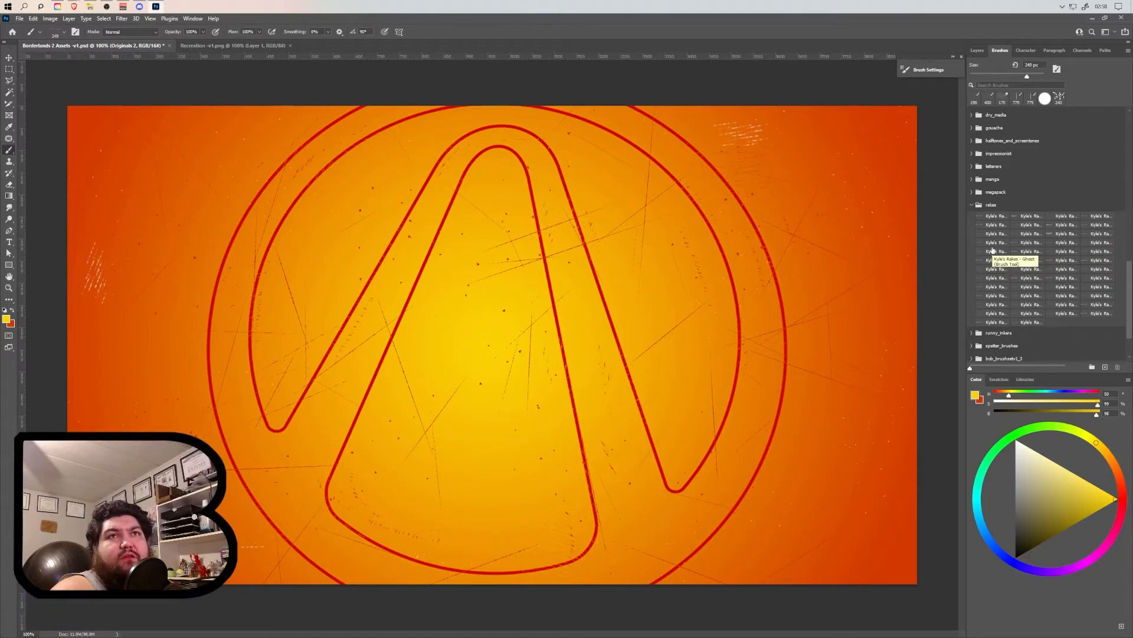
click(1062, 247)
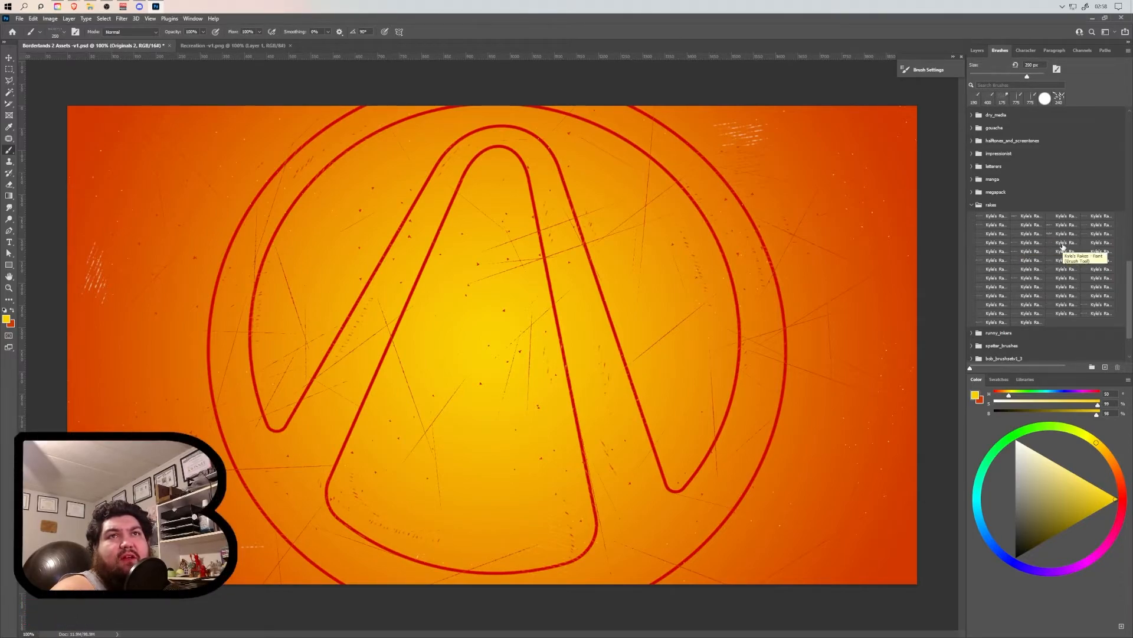
click(1098, 246)
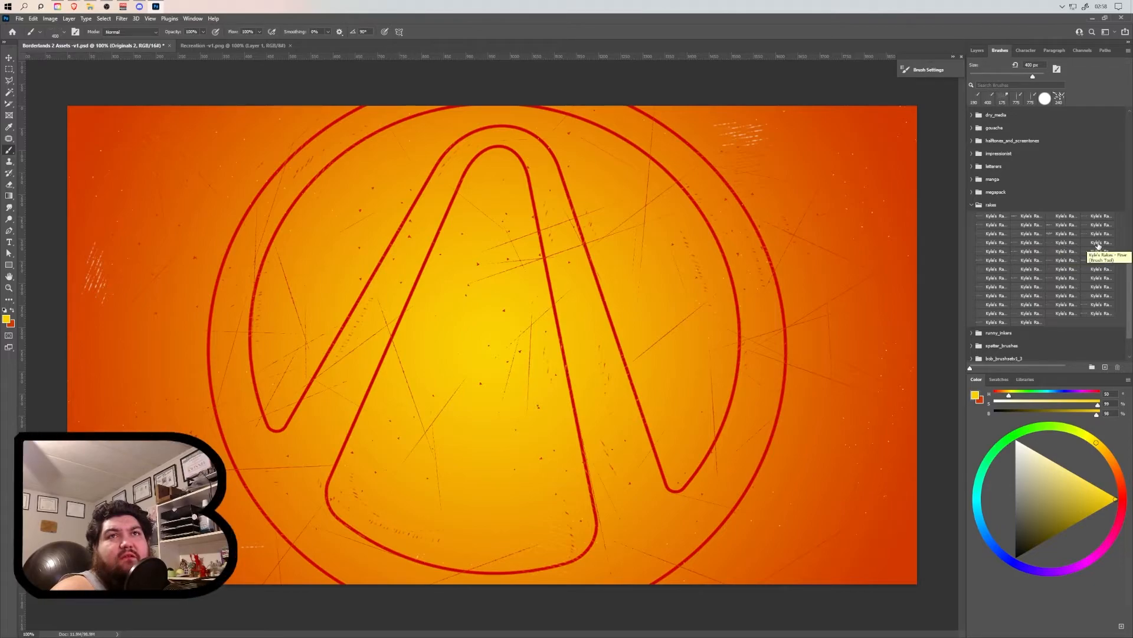
click(1026, 254)
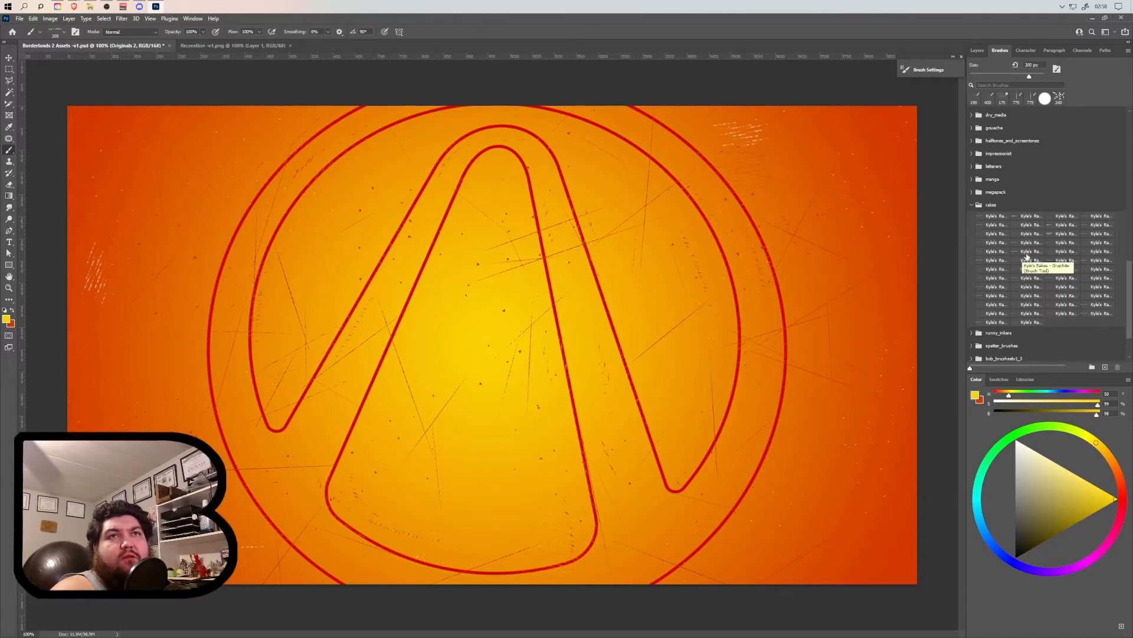
click(999, 264)
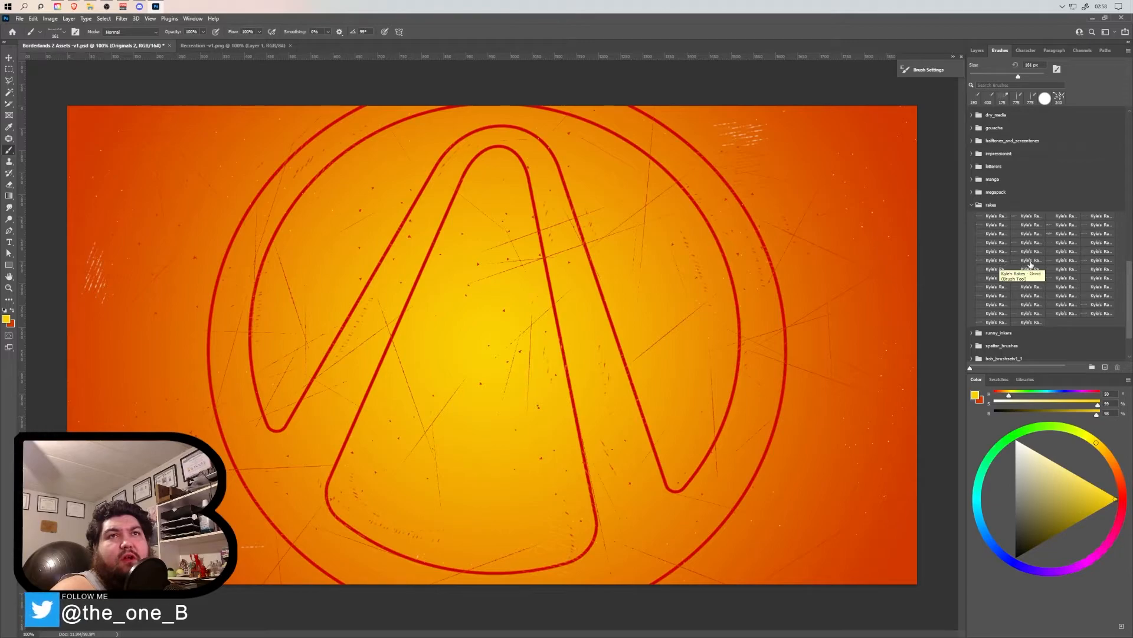
Step: Try two Kyle's Rakes presets with broad yellow strokes across the emblem, undo each stroke, and collapse the rakes set
click(994, 260)
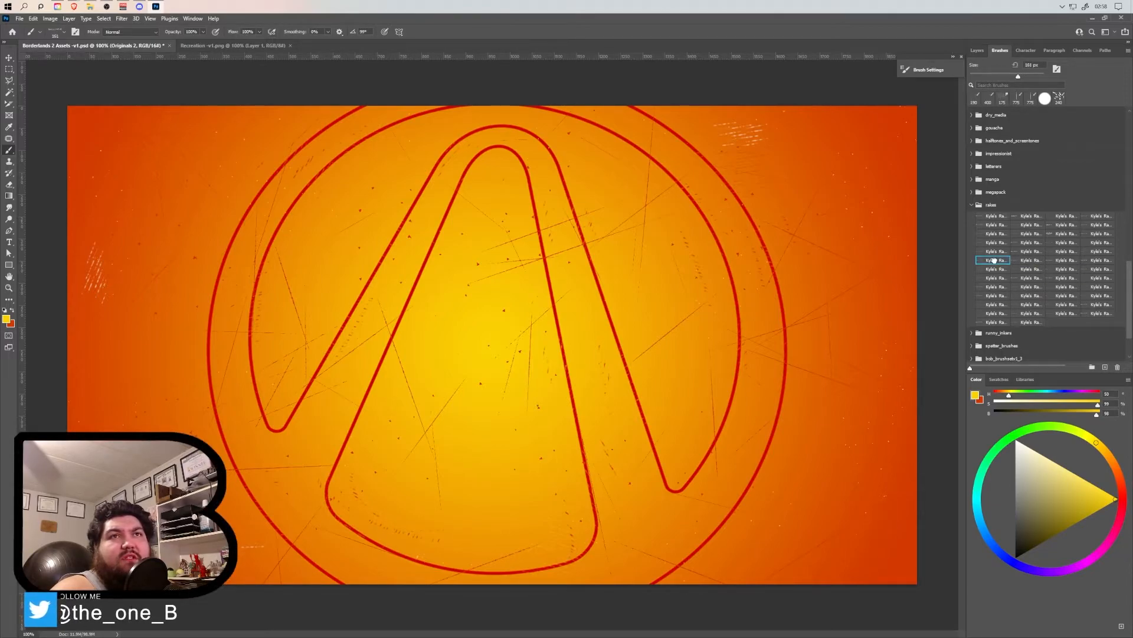
drag(732, 260, 481, 272)
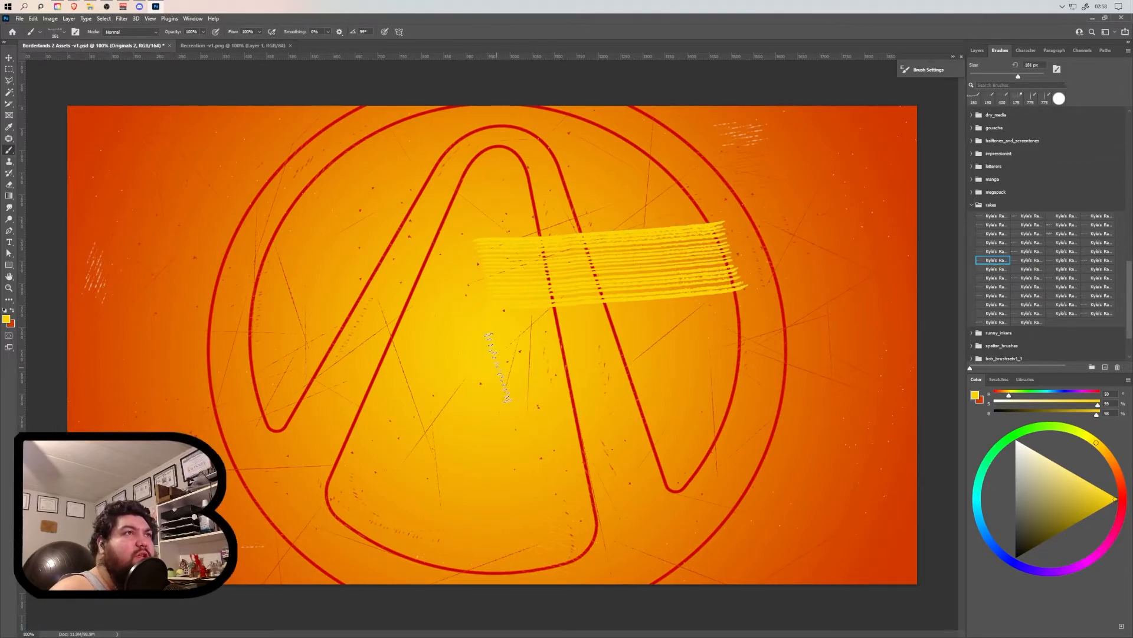
key(ctrl+z)
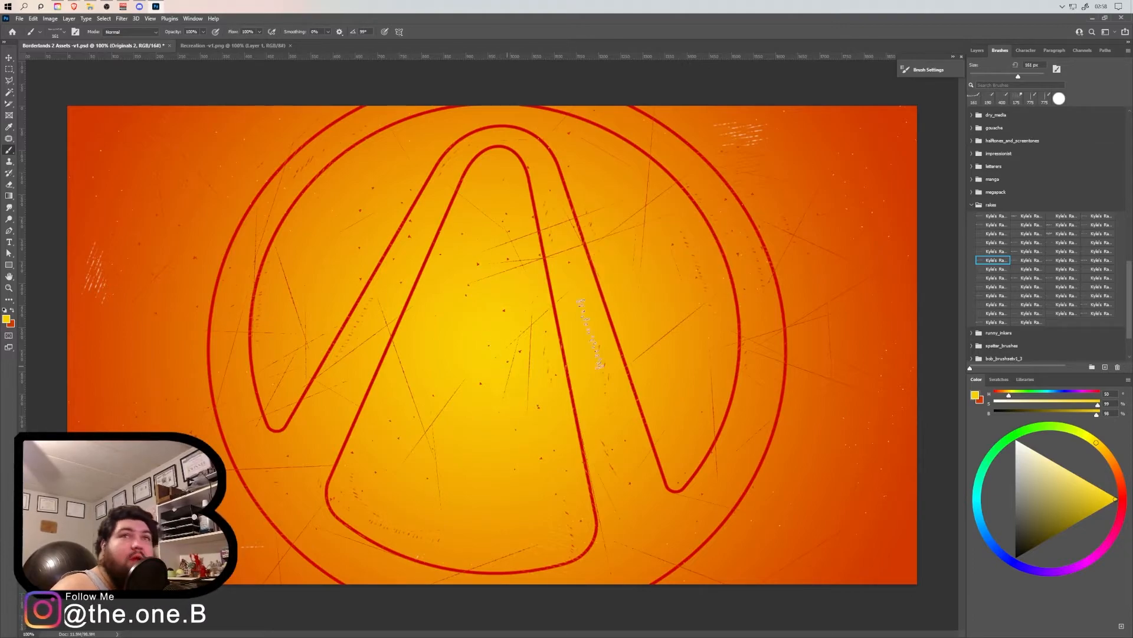
click(1028, 277)
mouse_move(758, 288)
mouse_down()
mouse_move(569, 296)
mouse_move(563, 313)
mouse_up()
key(ctrl+z)
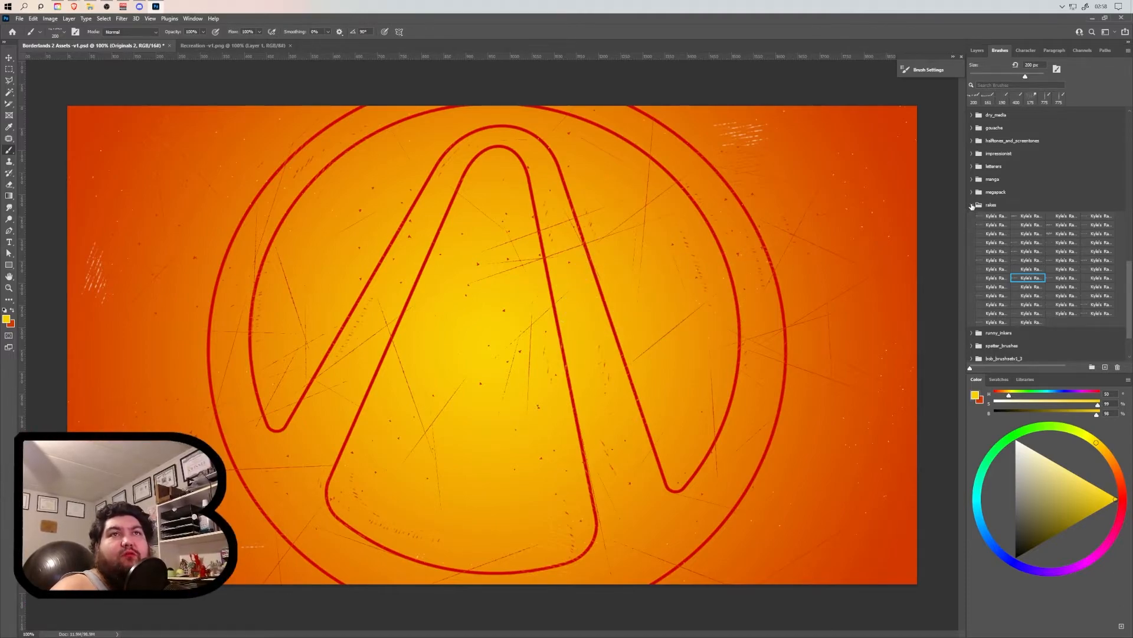
click(971, 204)
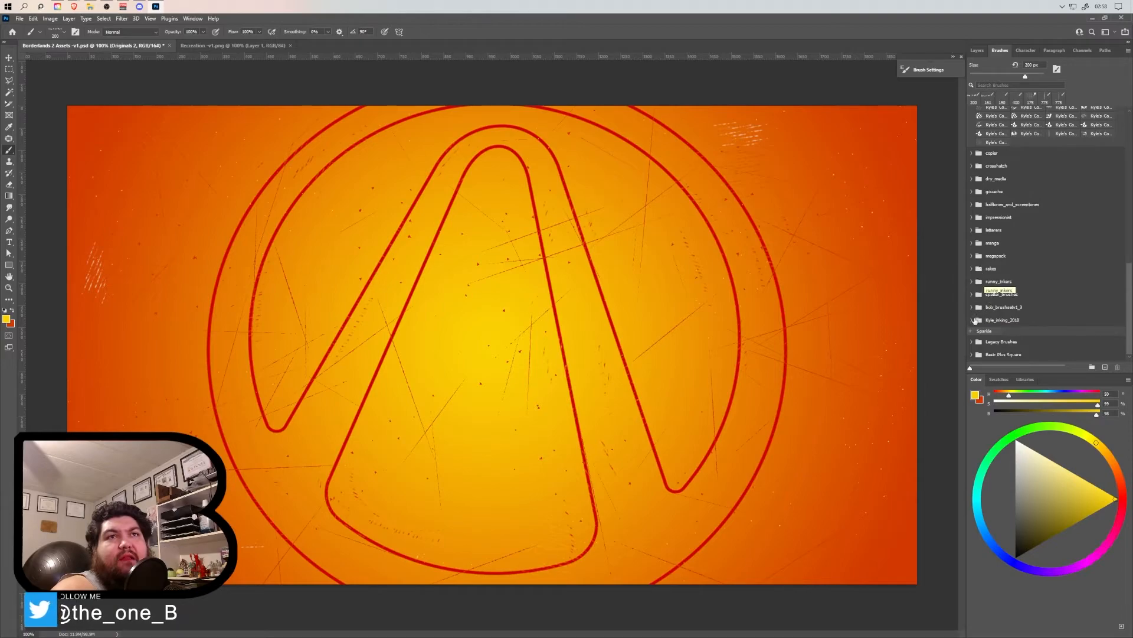
Step: Examine the Special Effect Brushes, M Brushes and Dry Media Brushes sets within Legacy Brushes for a suitable texture brush
click(973, 341)
scroll(1033, 328, down, 2)
scroll(1043, 324, down, 4)
scroll(1043, 307, down, 1)
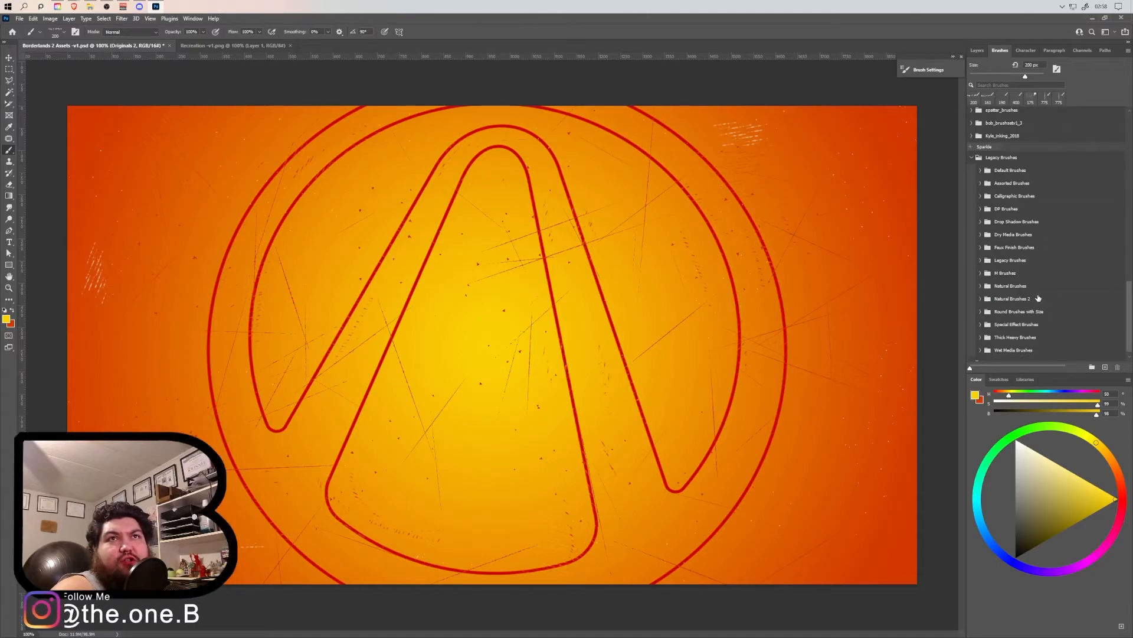
scroll(1034, 269, down, 1)
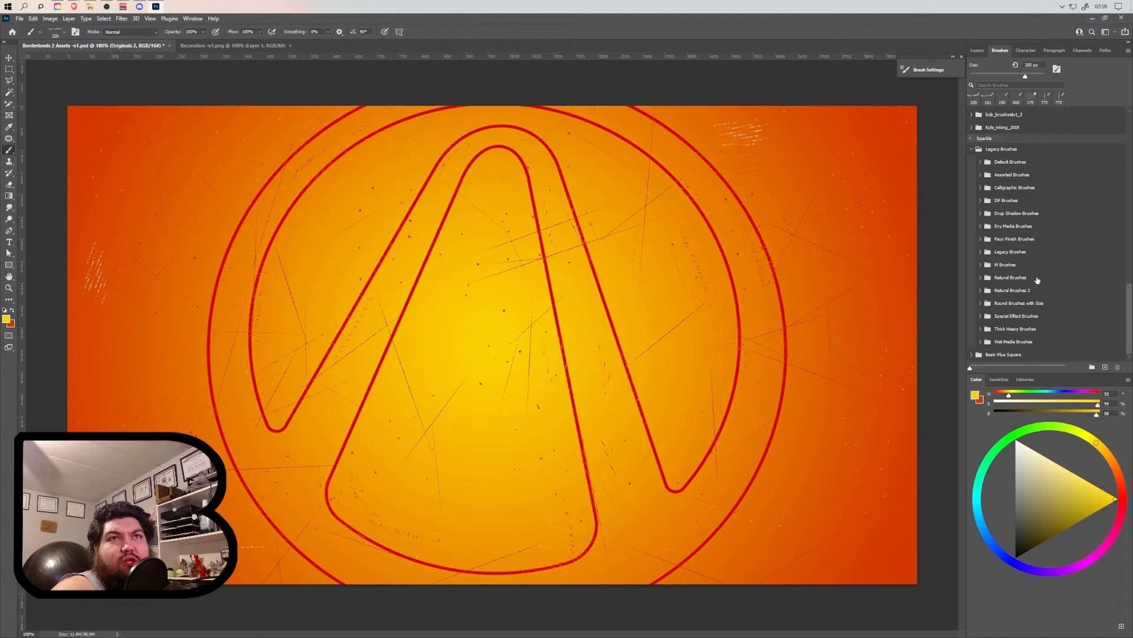
click(980, 315)
scroll(977, 307, down, 2)
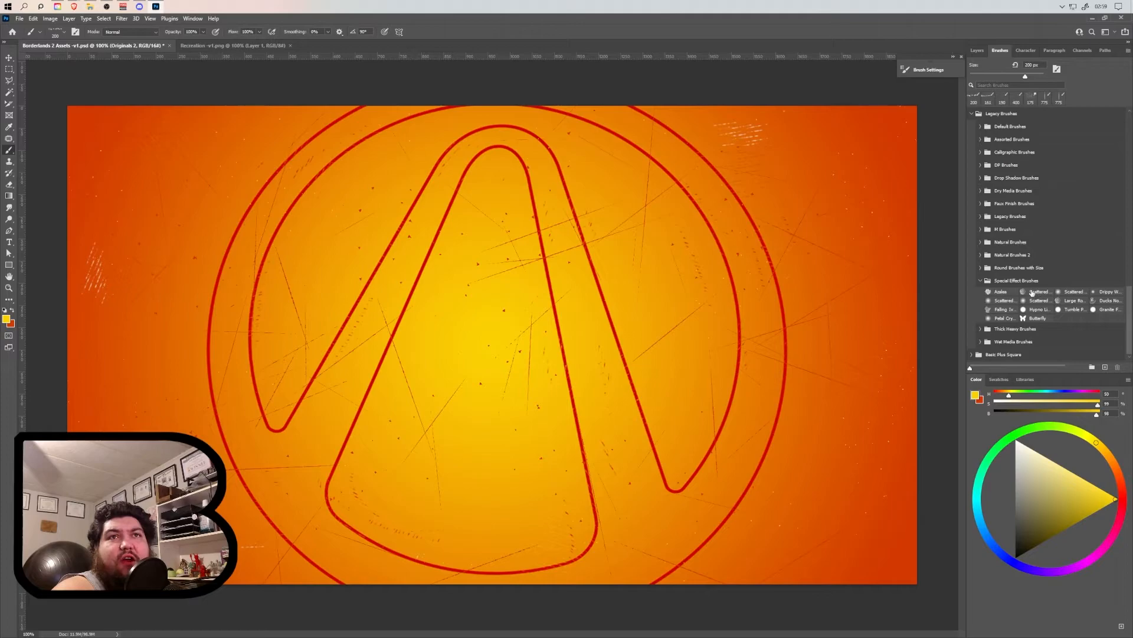
click(981, 281)
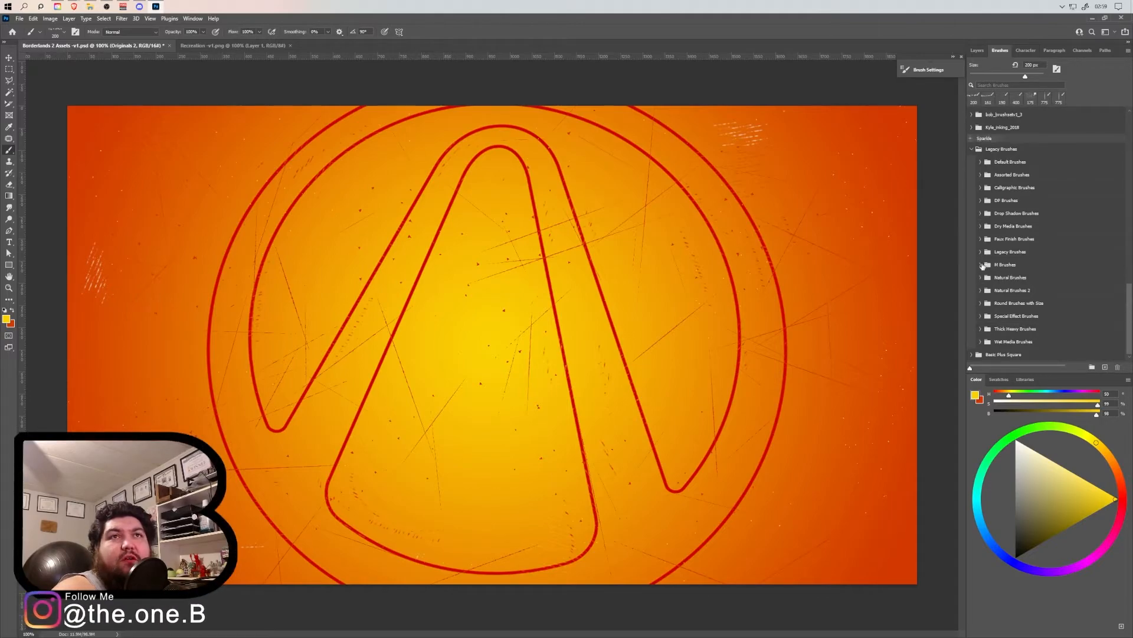
click(982, 265)
scroll(979, 266, down, 2)
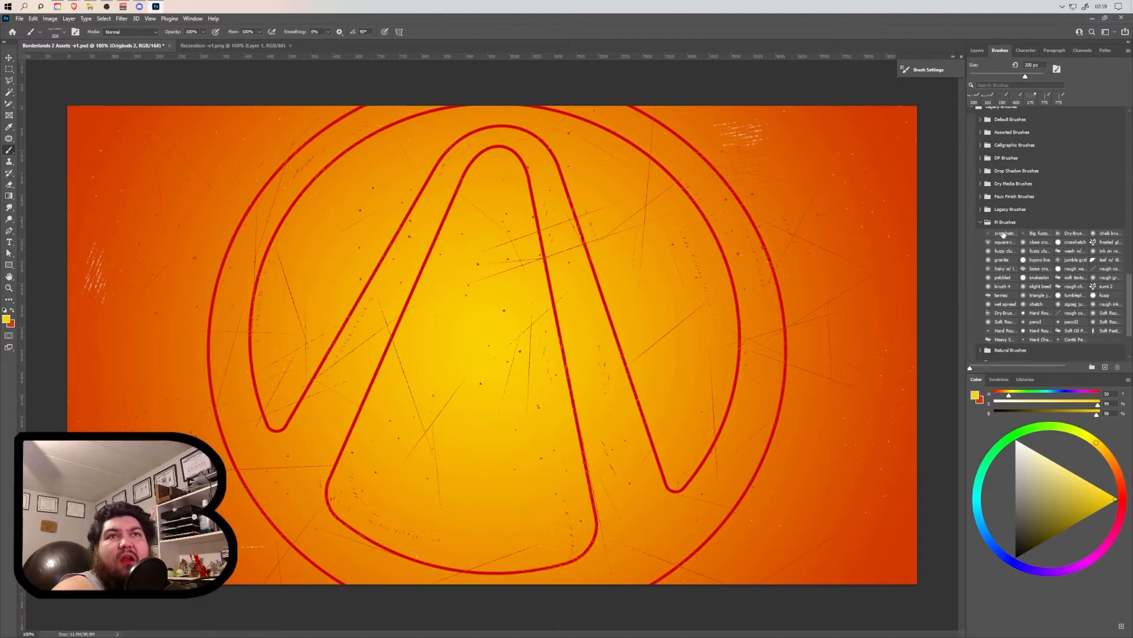
click(981, 223)
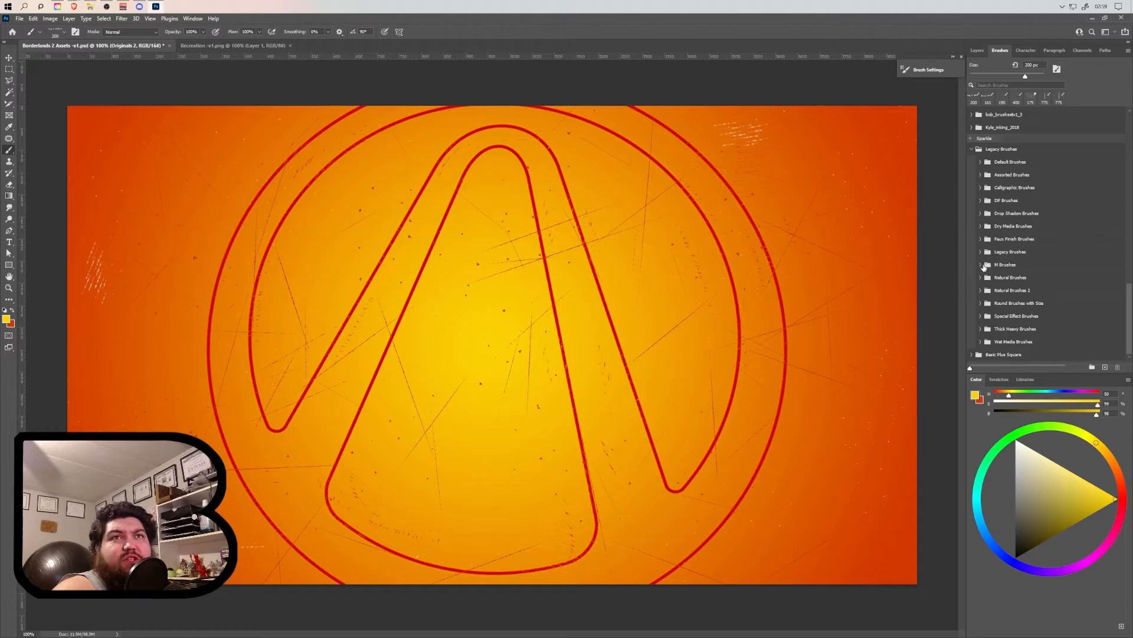
click(980, 227)
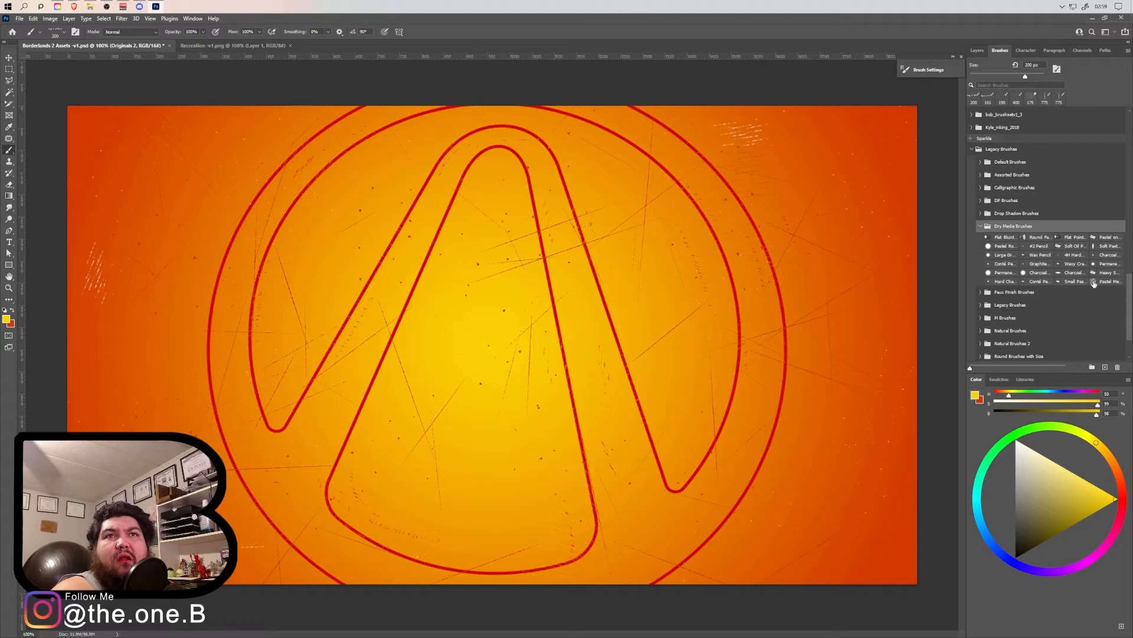
click(980, 226)
scroll(985, 257, up, 2)
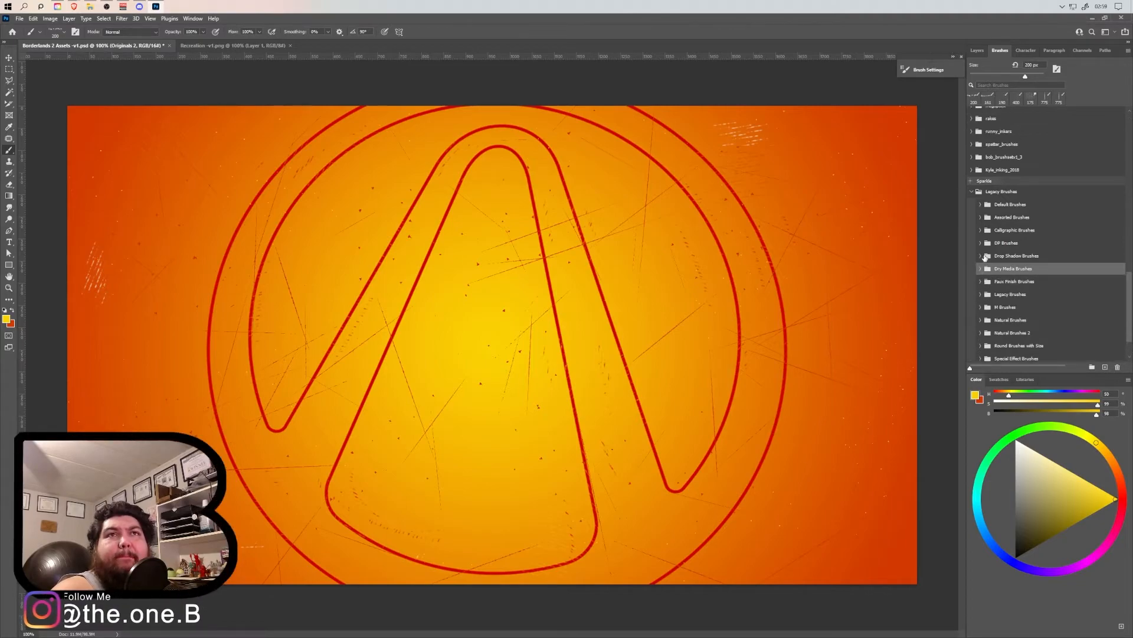
scroll(985, 257, up, 7)
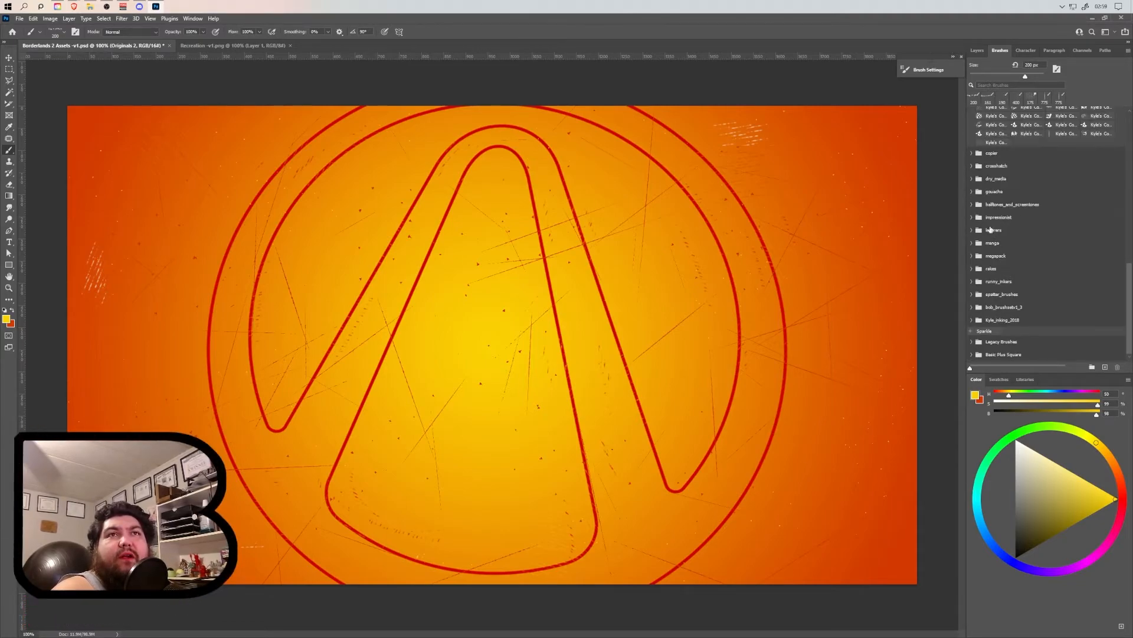
Step: Collapse the concept set and expand the brush set directly below The One B's Brushes to list its presets
scroll(974, 207, up, 1)
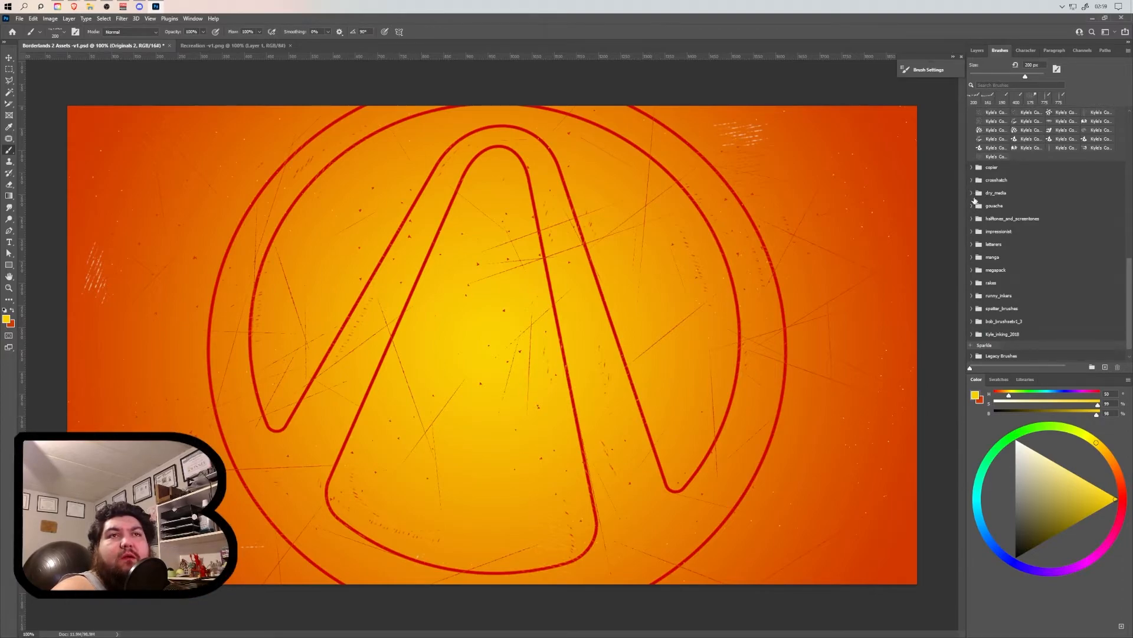
scroll(974, 199, up, 3)
scroll(992, 282, up, 10)
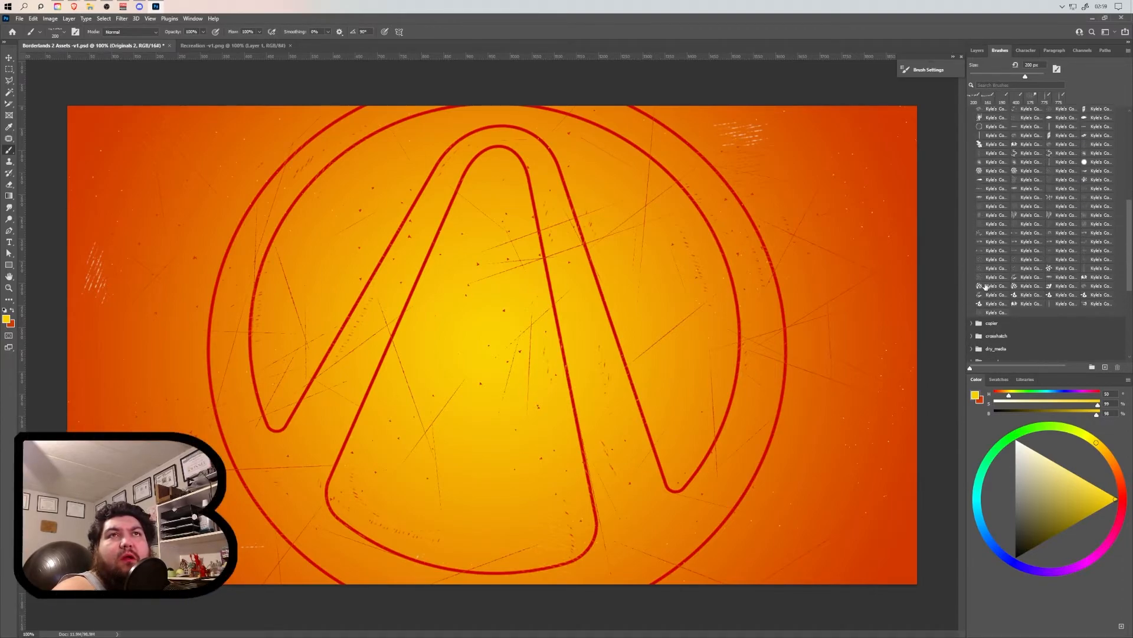
scroll(980, 291, up, 8)
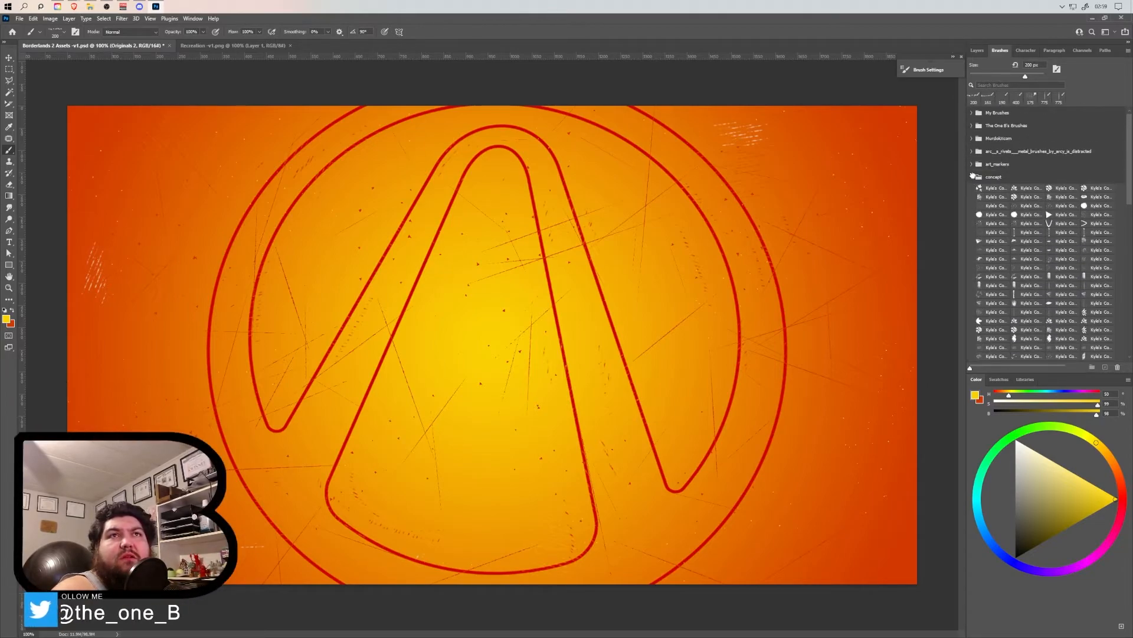
click(972, 177)
click(972, 138)
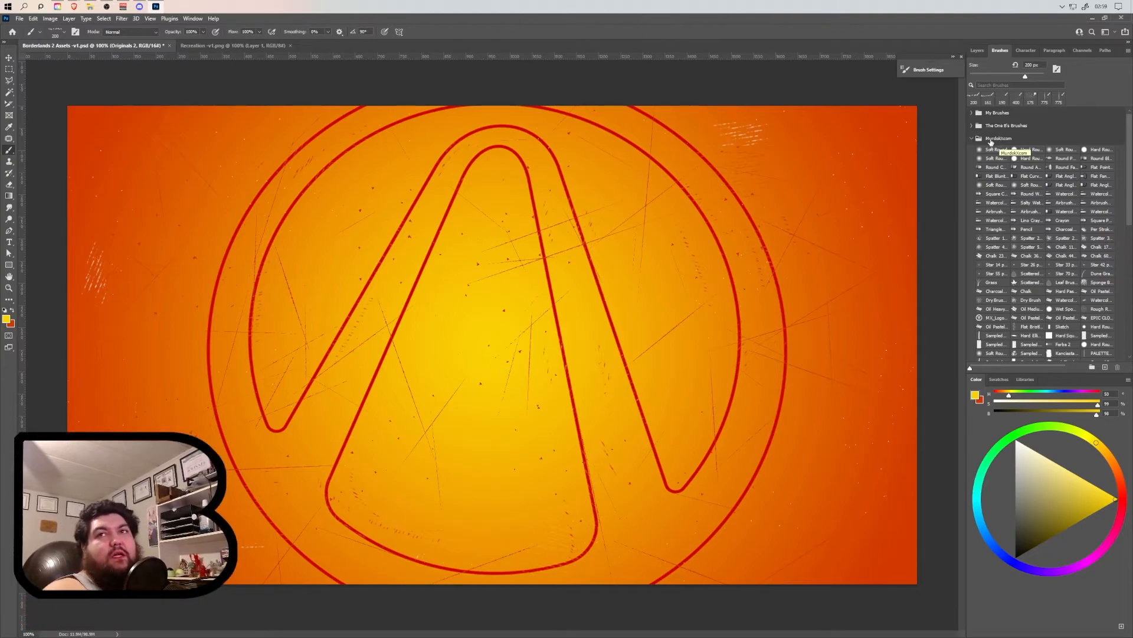
Step: Examine the grass, star and sampled brush presets in the expanded MurdokIcom set for a suitable texture tip
click(992, 284)
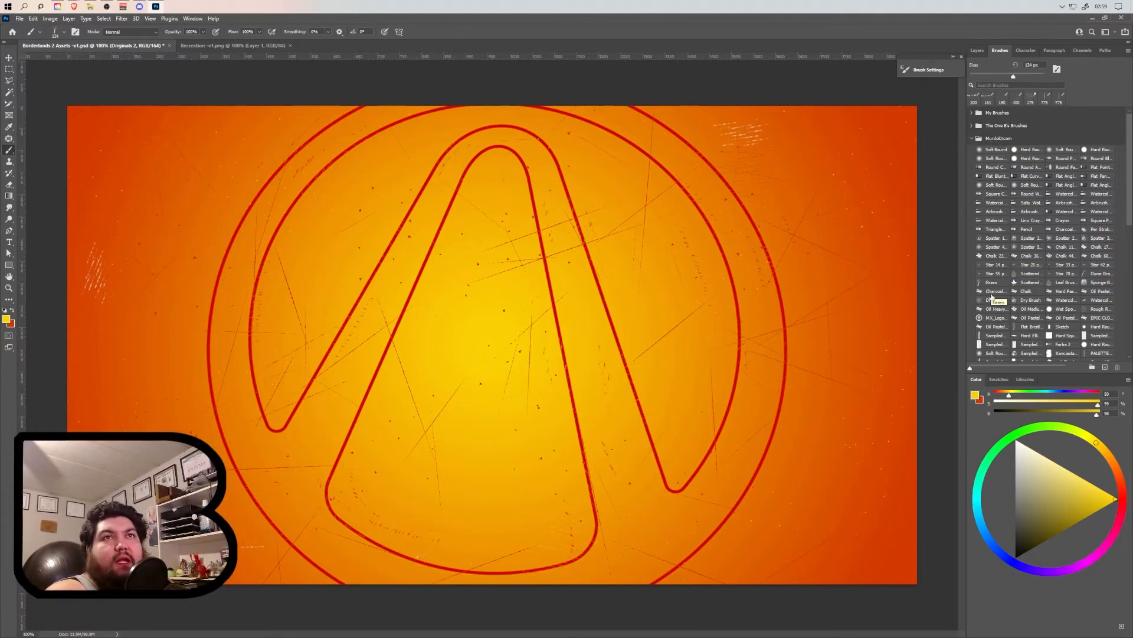
click(989, 267)
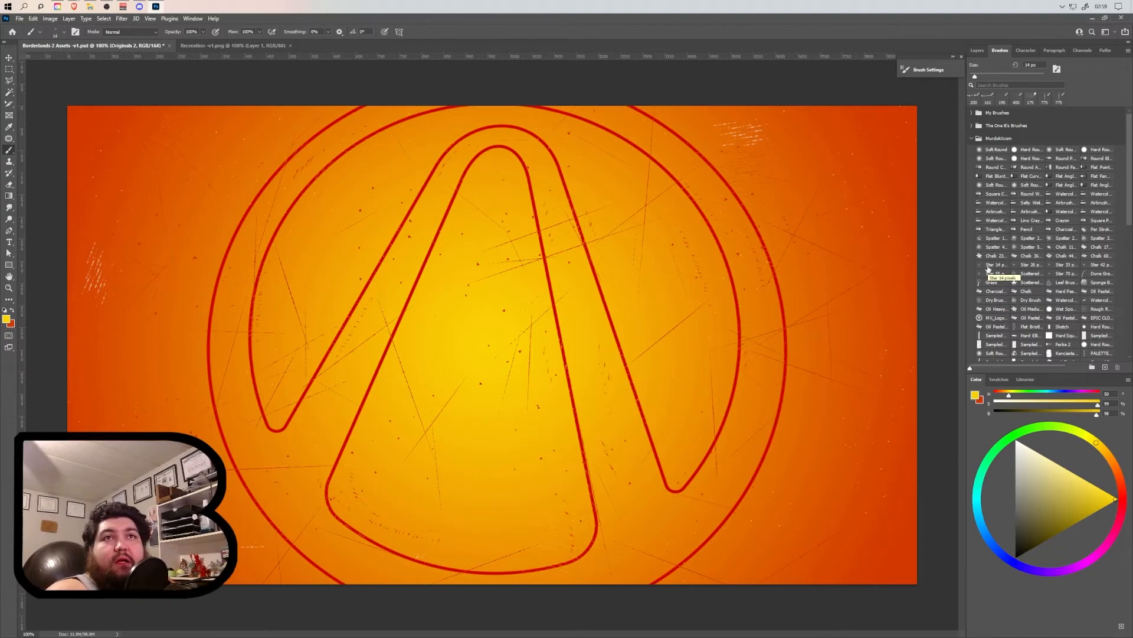
scroll(989, 269, down, 5)
click(988, 272)
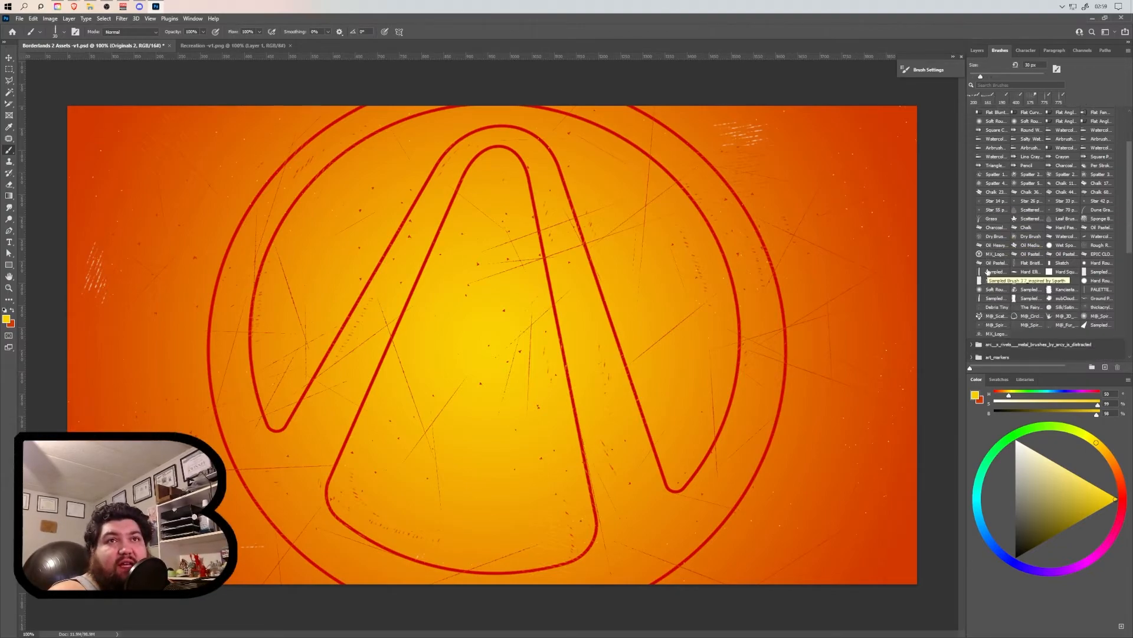
click(990, 328)
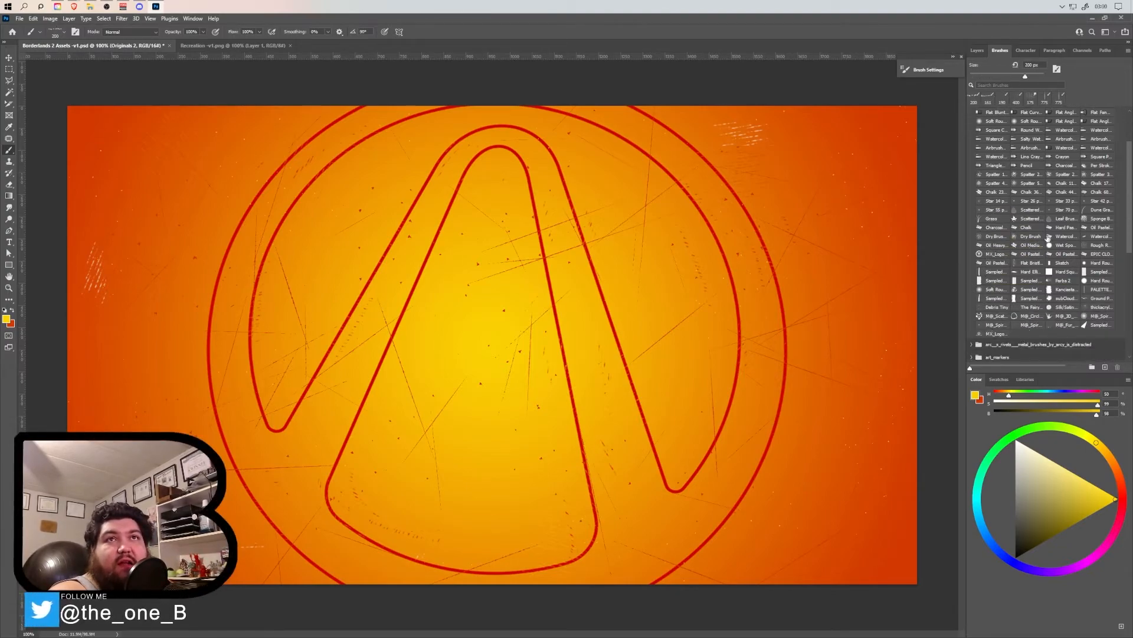
scroll(1017, 217, up, 3)
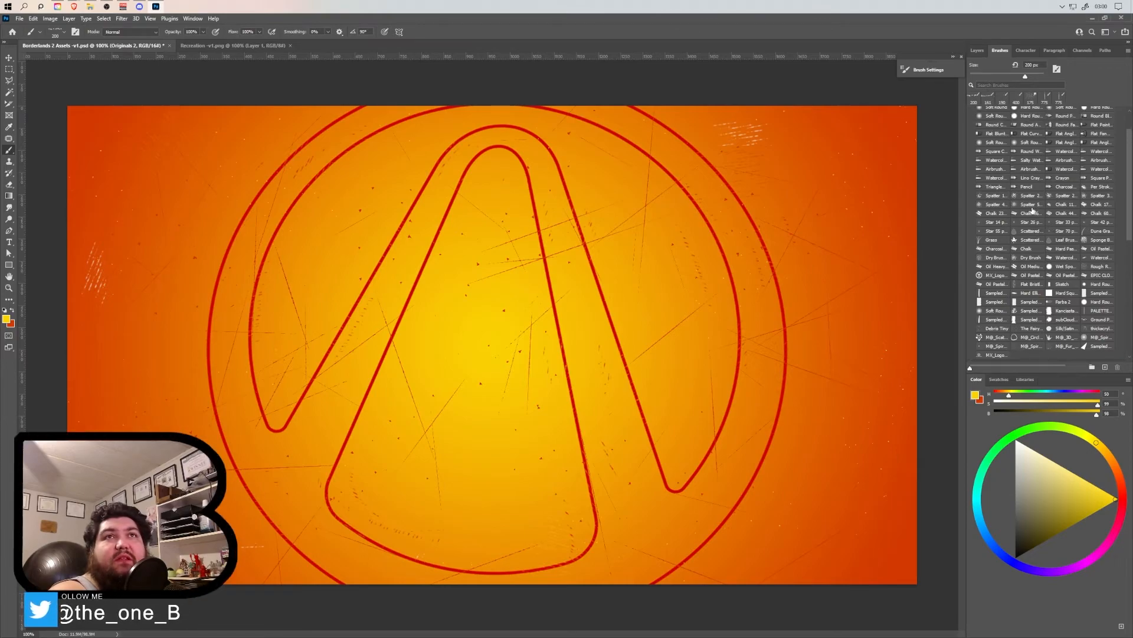
scroll(1016, 218, up, 2)
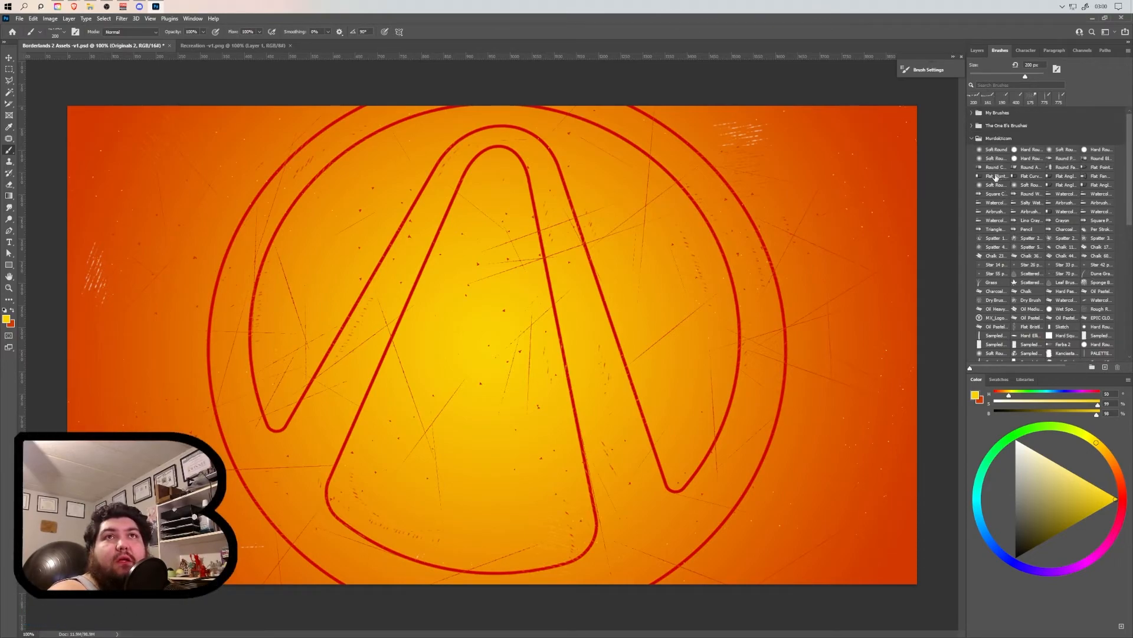
Step: Check the set's Pencil and Spatter presets, reselect the recent 200 px brush, and collapse the MurdokIcom set
click(995, 185)
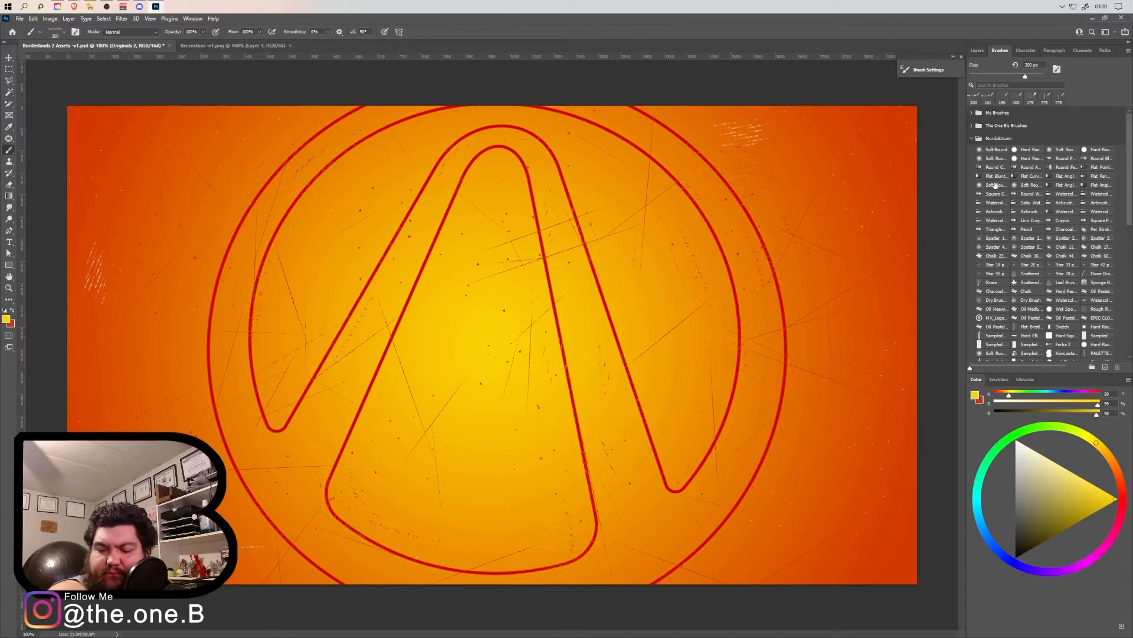
click(1011, 235)
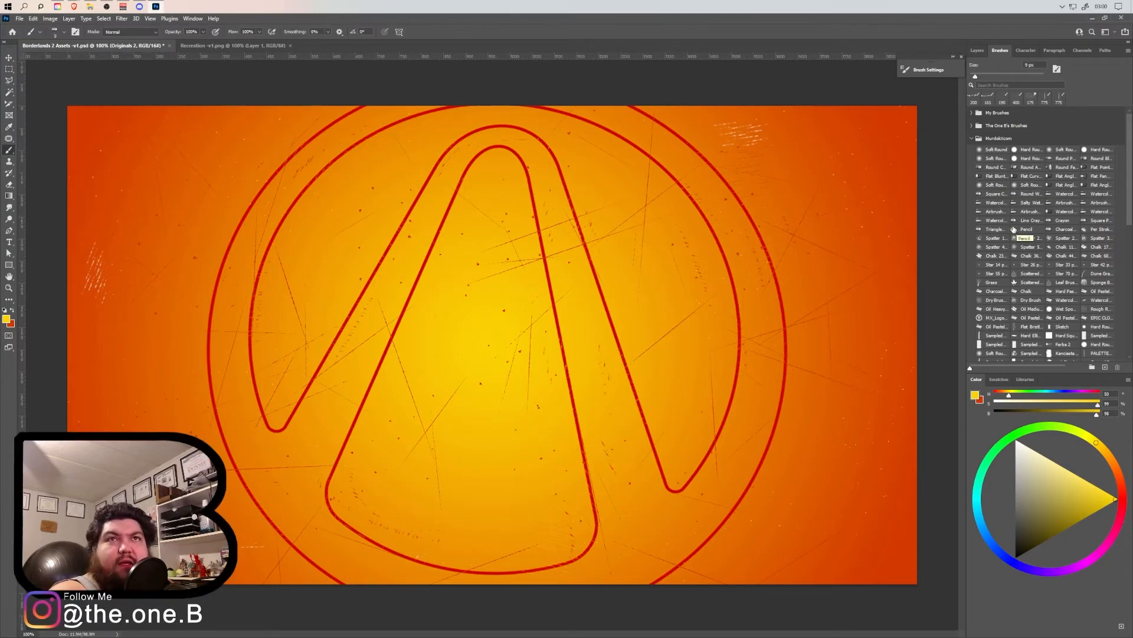
click(1061, 238)
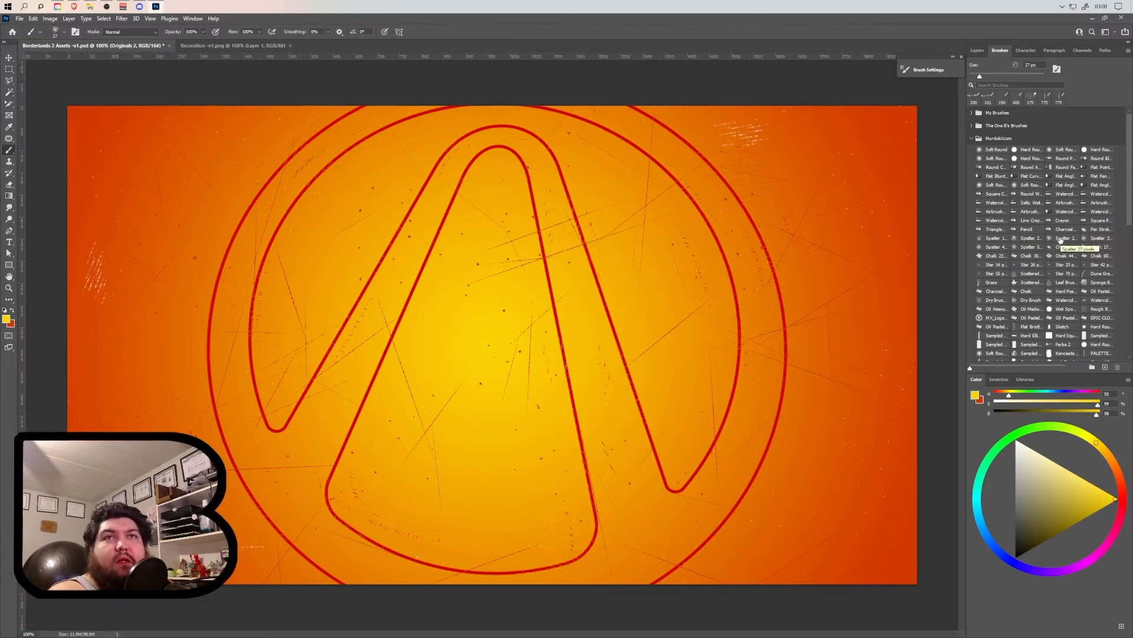
click(1099, 238)
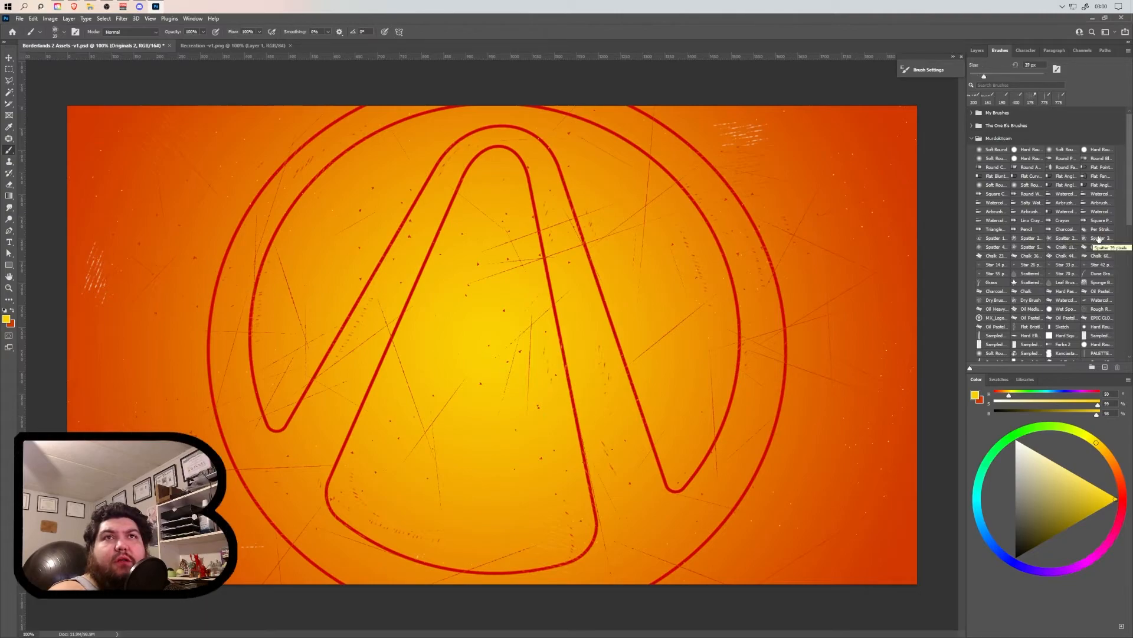
click(995, 243)
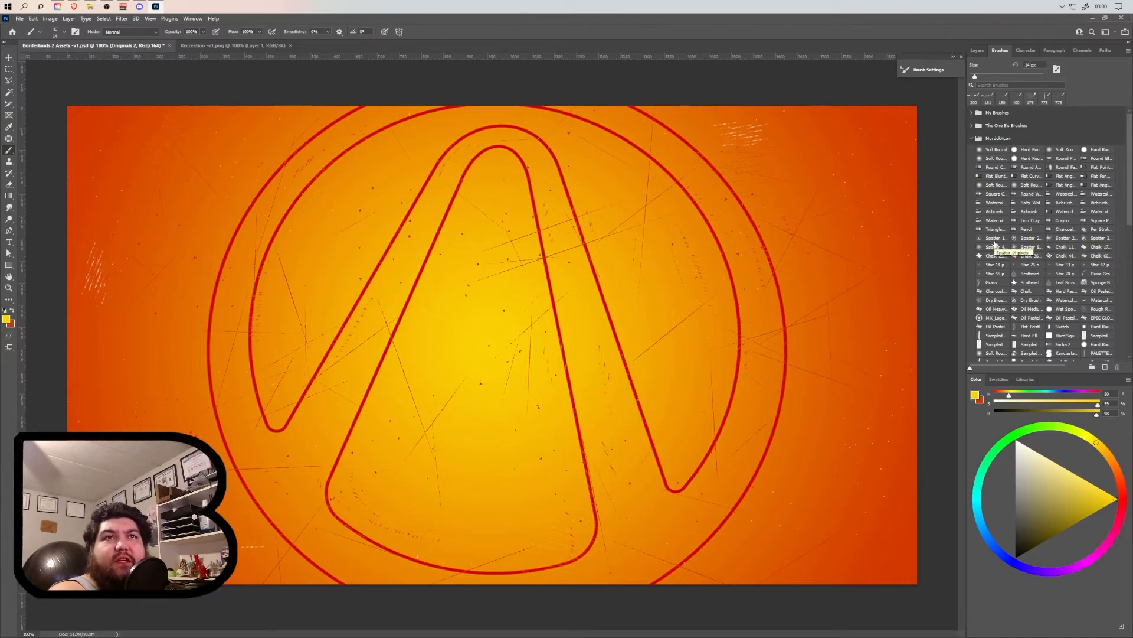
click(974, 98)
click(972, 138)
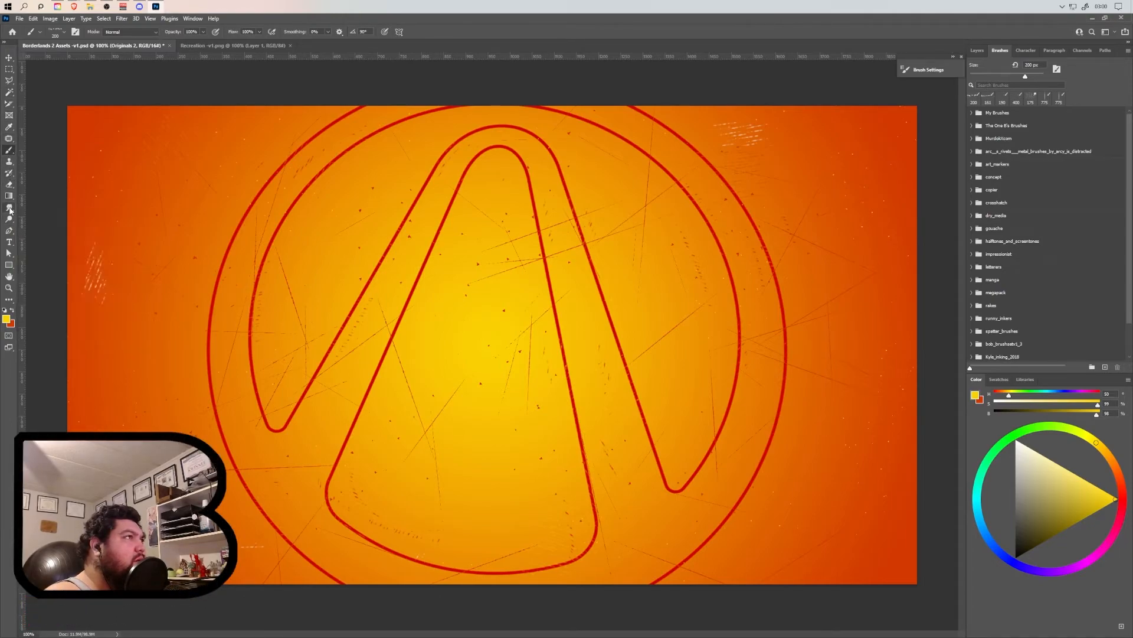
Step: Look through the retouching tools and activate the Healing Brush tool
click(9, 208)
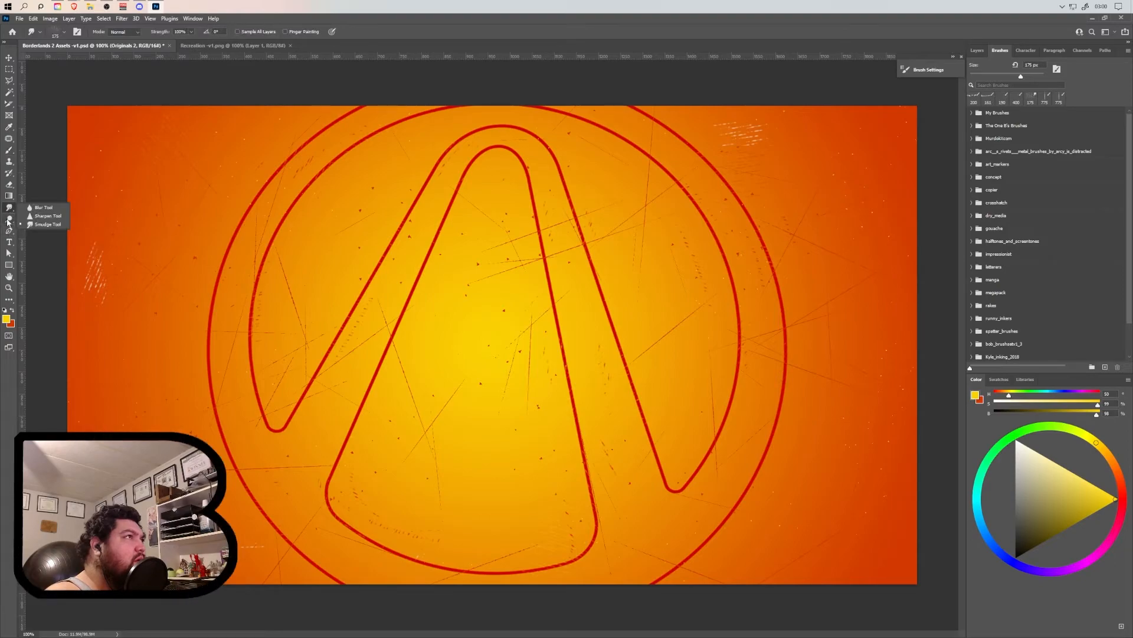
click(9, 220)
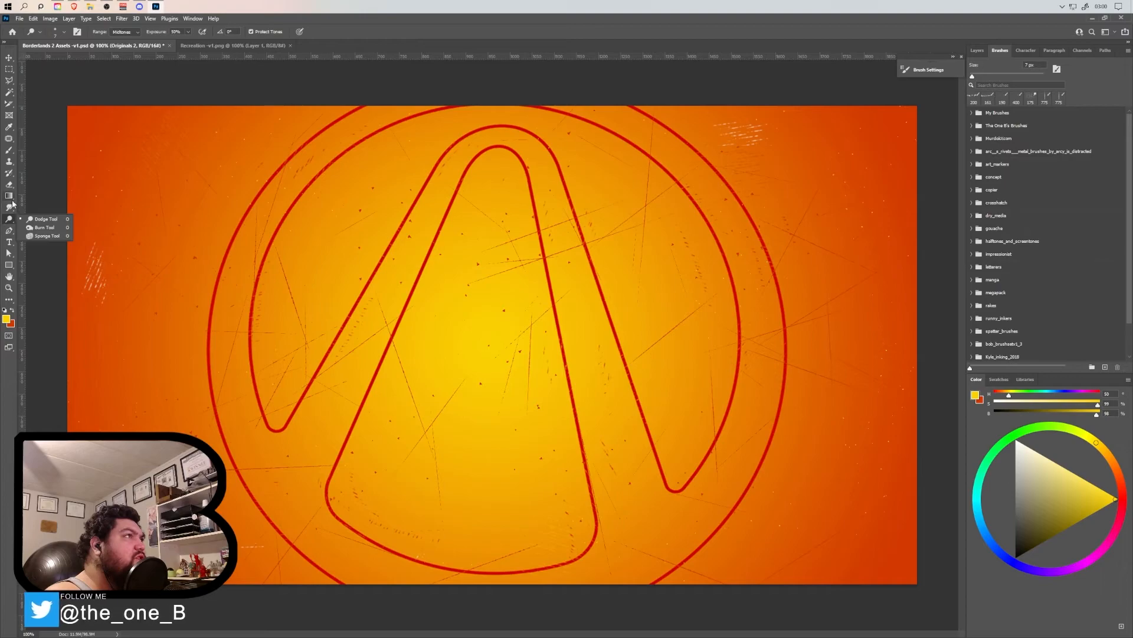
click(9, 183)
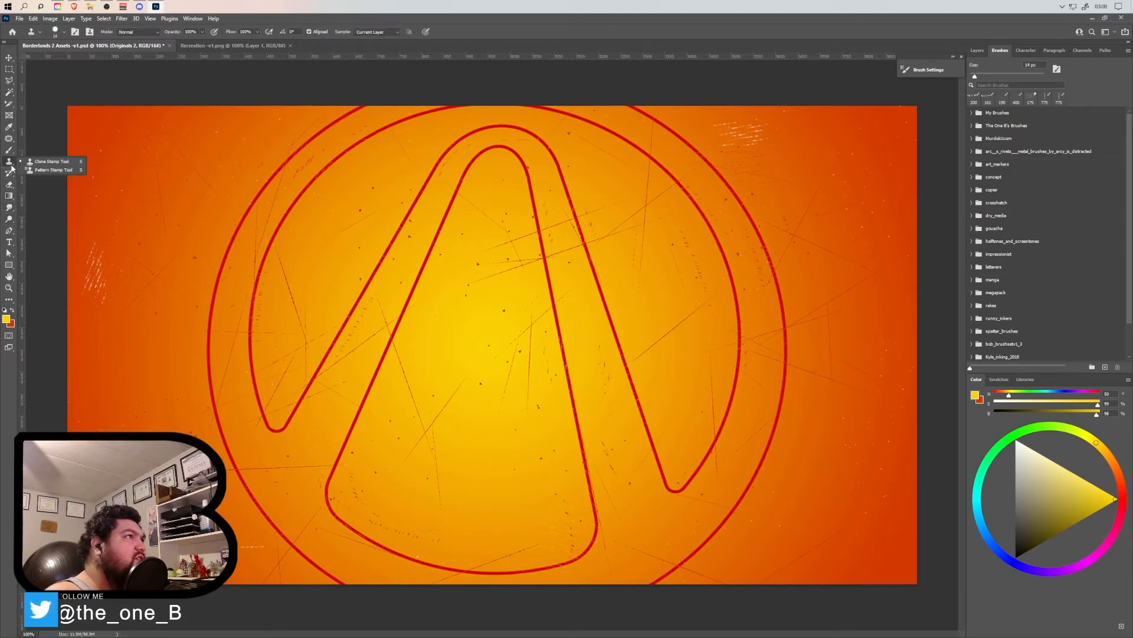
click(9, 175)
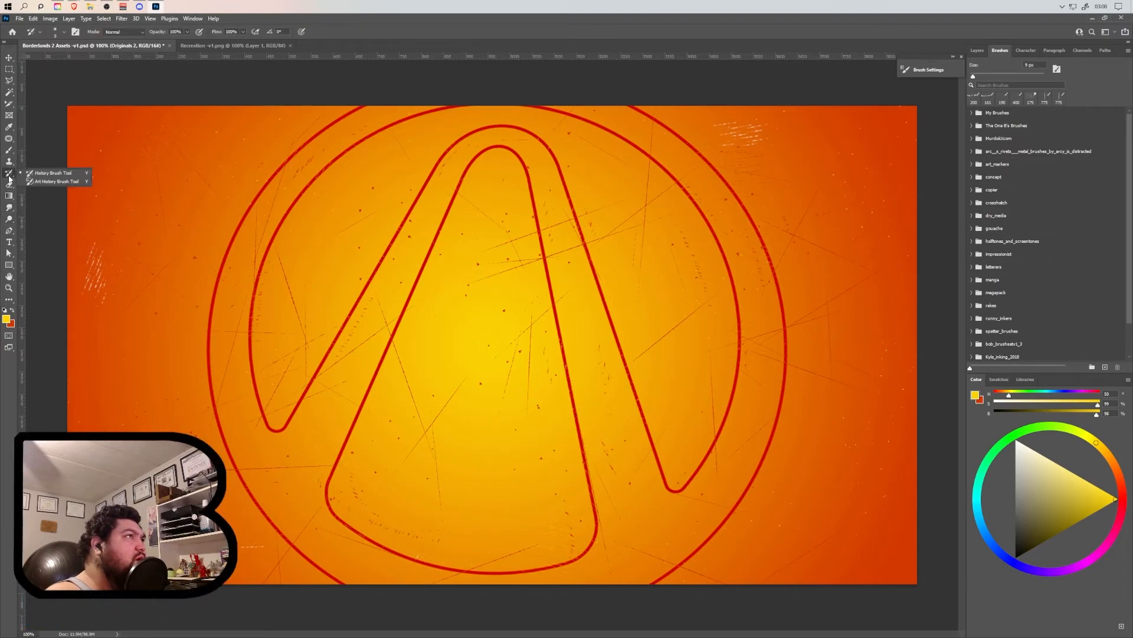
click(9, 184)
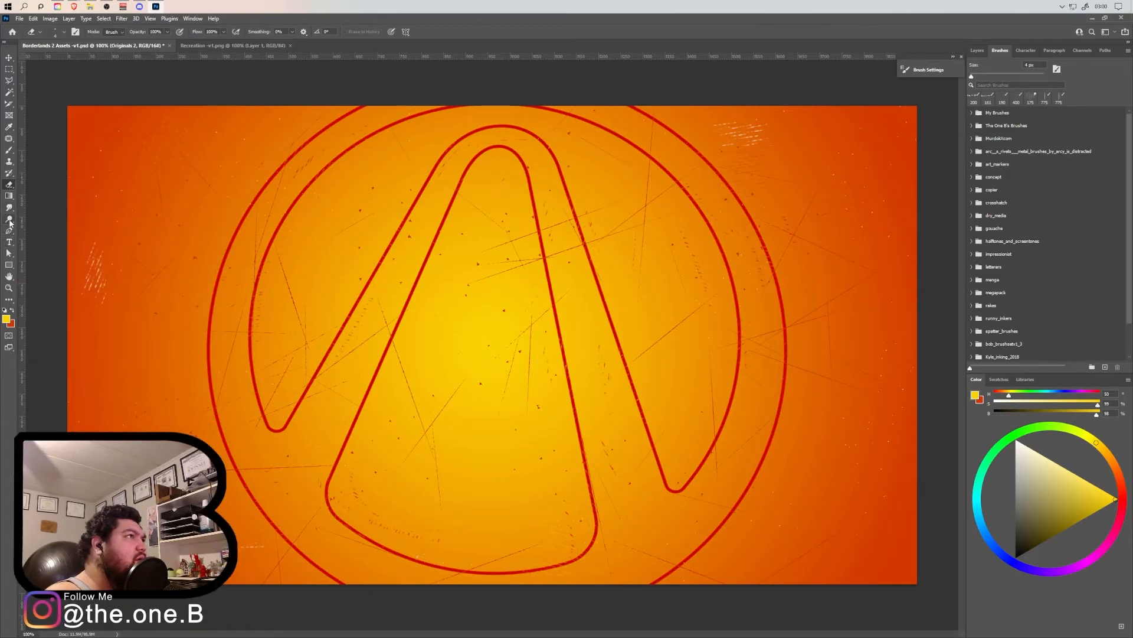
click(9, 221)
click(10, 211)
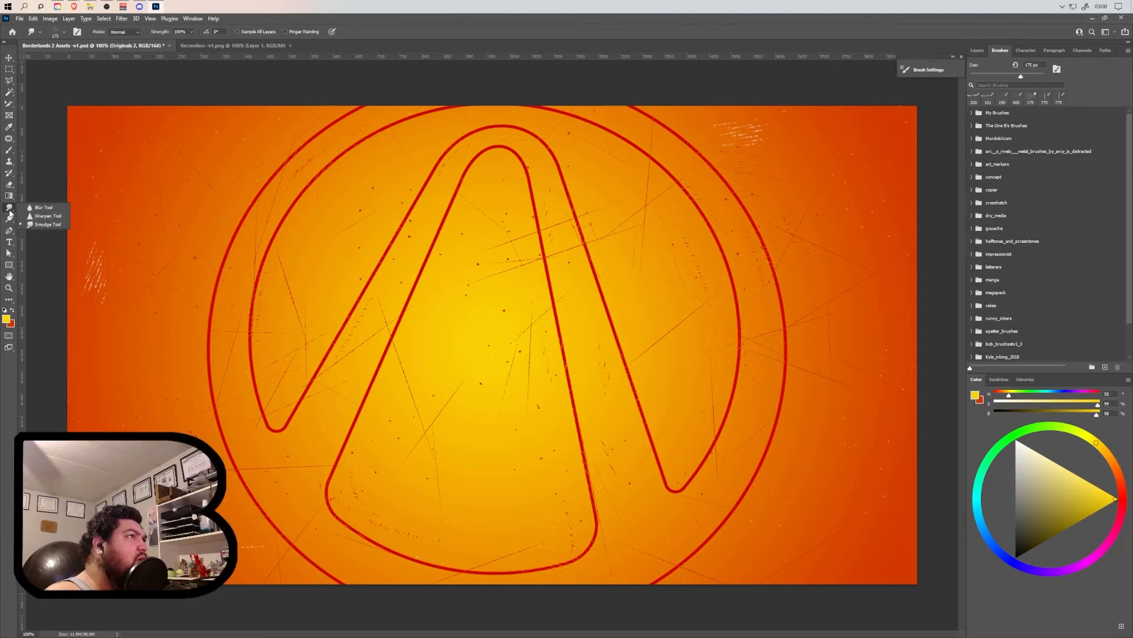
click(10, 138)
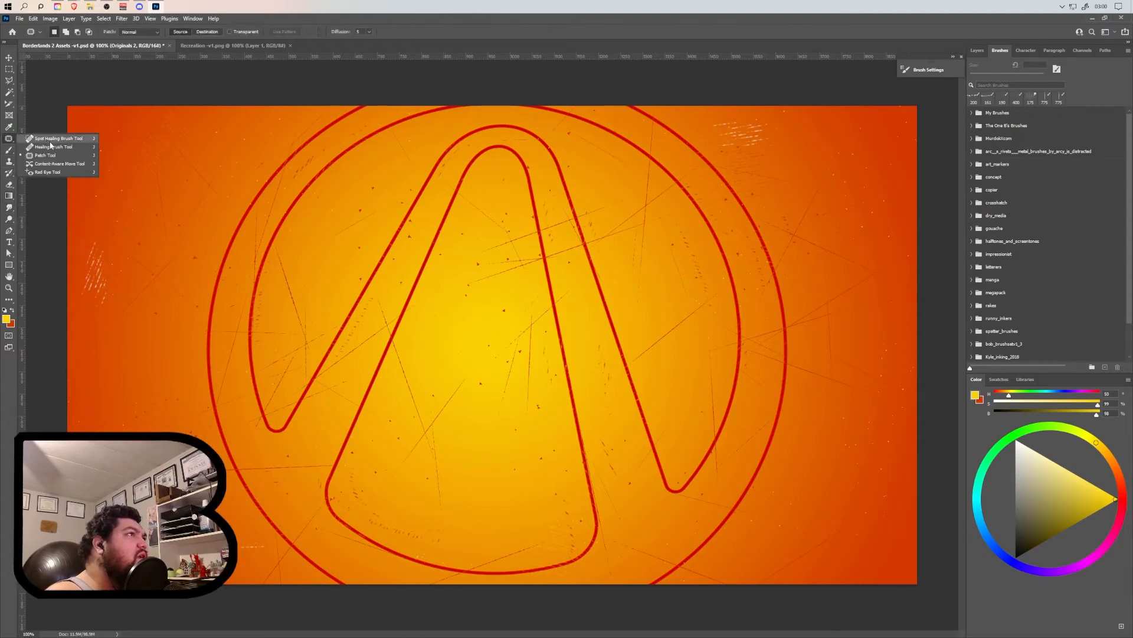
click(48, 147)
Step: Sample clean background near the upper-left corner and heal away the pale scratches at the left edge, thinning those at the upper right too
click(89, 259)
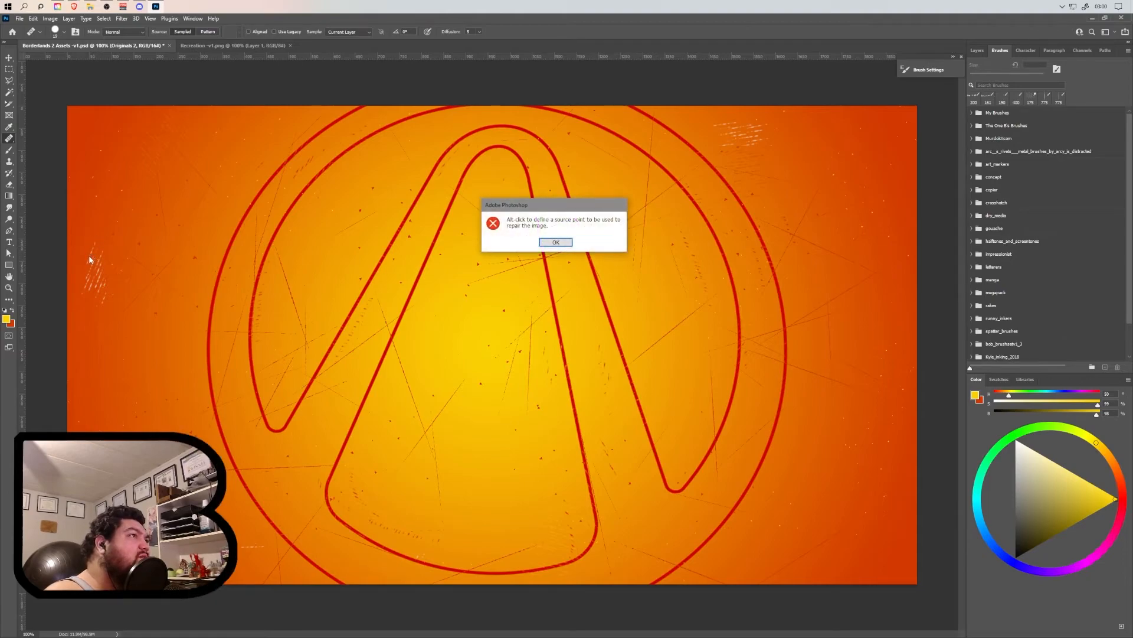
click(553, 243)
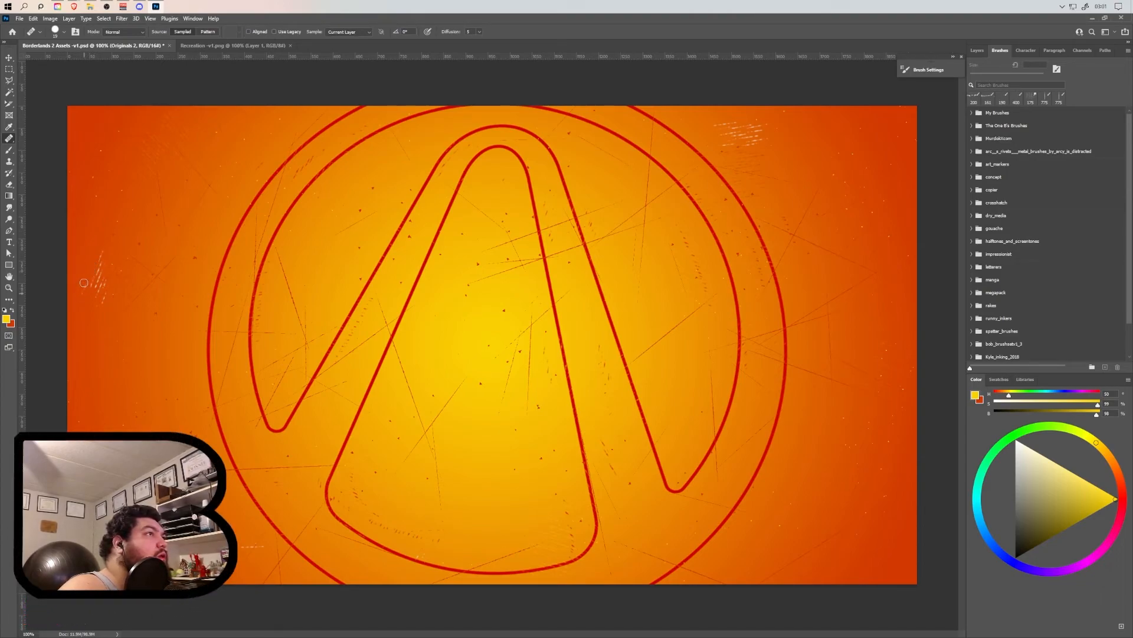
alt+click(82, 126)
drag(91, 284, 91, 281)
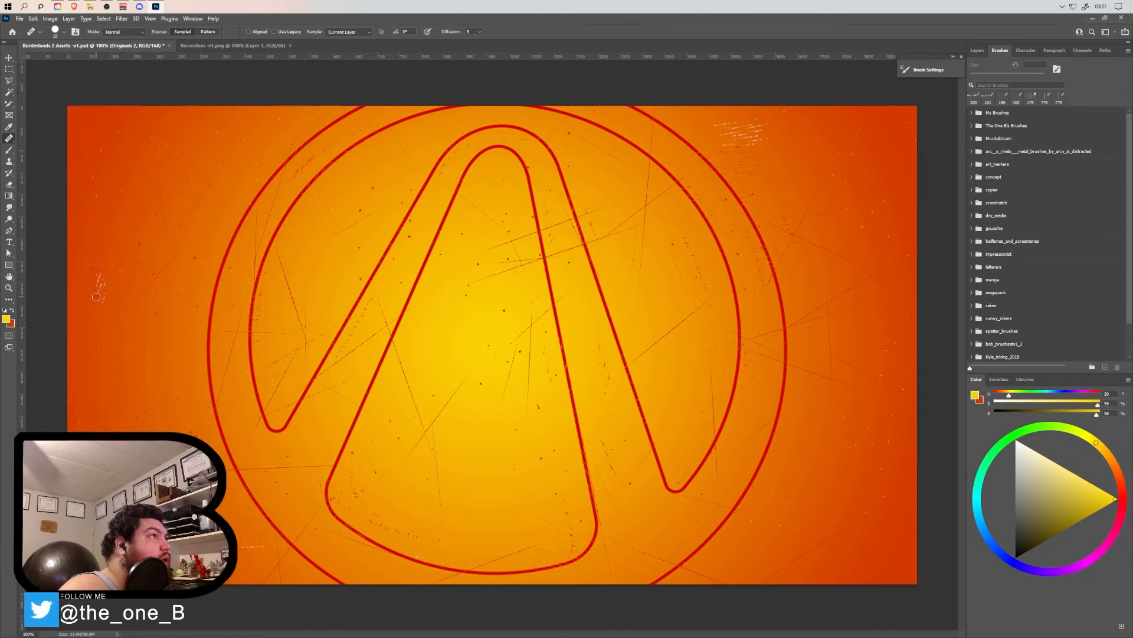
drag(97, 277, 97, 297)
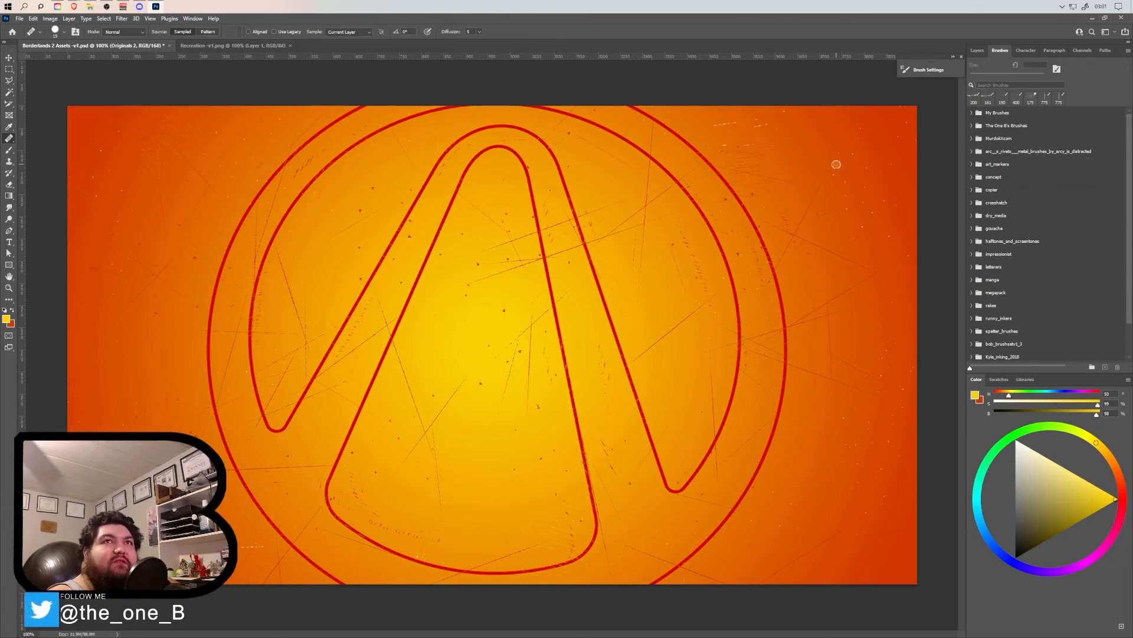
Step: Expand the Originals 1 group and duplicate its Layer 1 reference artwork to directly above the Originals 2 layer
click(999, 52)
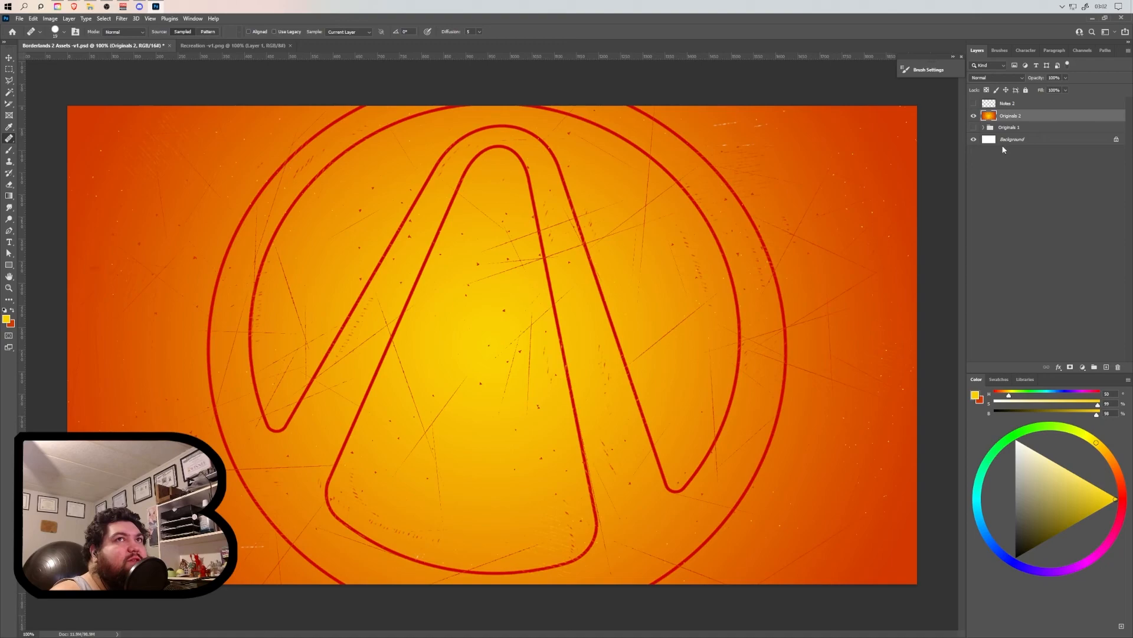
click(997, 207)
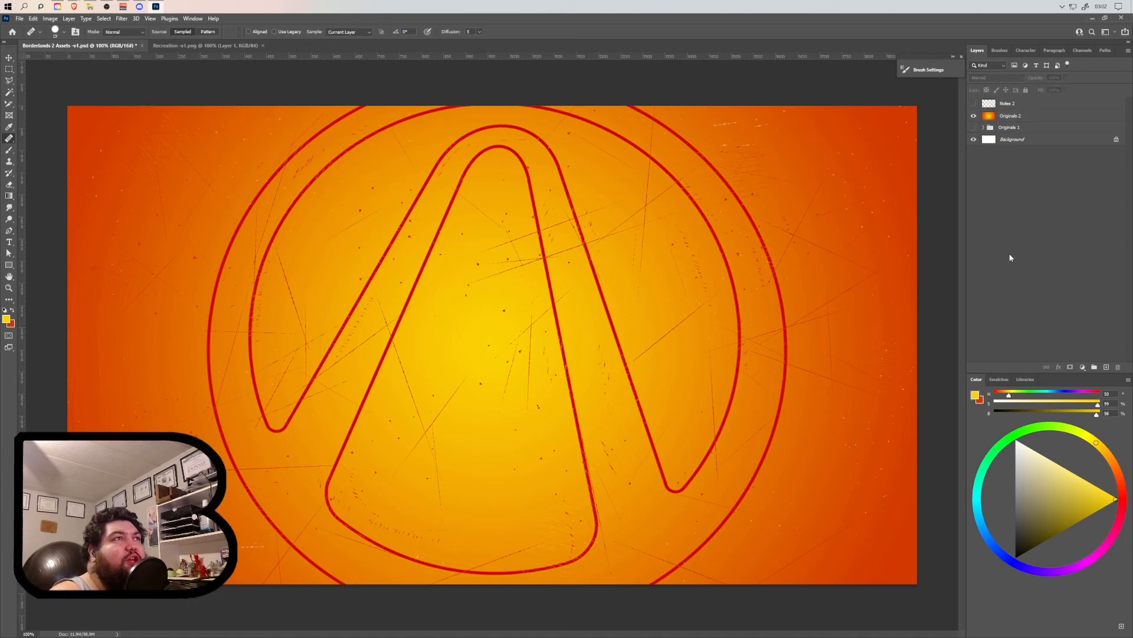
click(1010, 131)
click(984, 127)
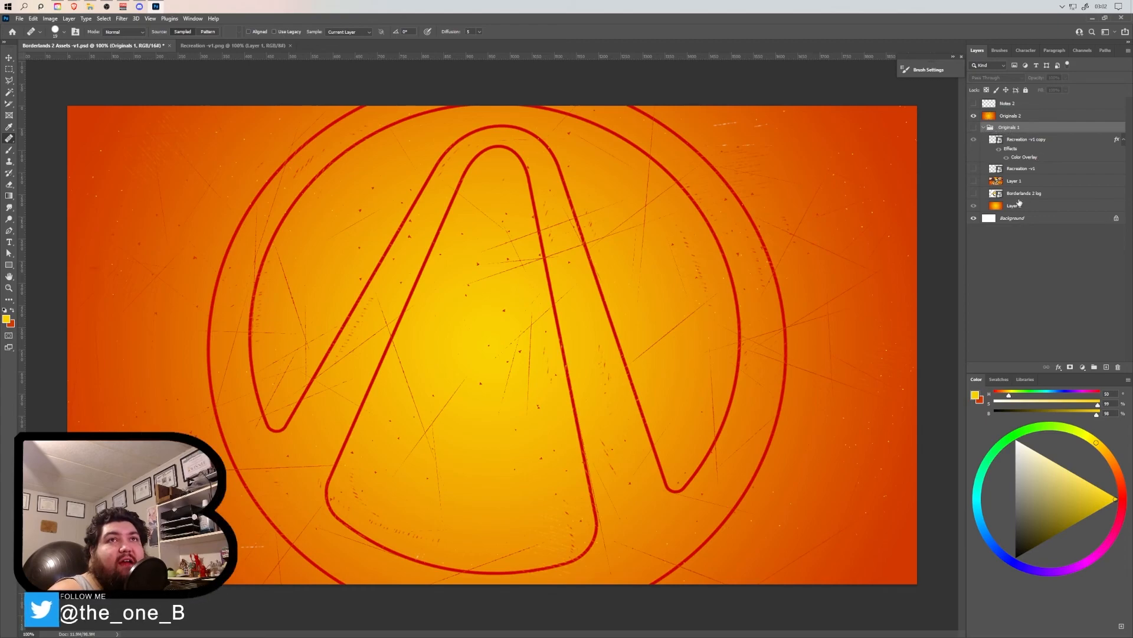
click(1014, 186)
drag(1017, 185, 1010, 110)
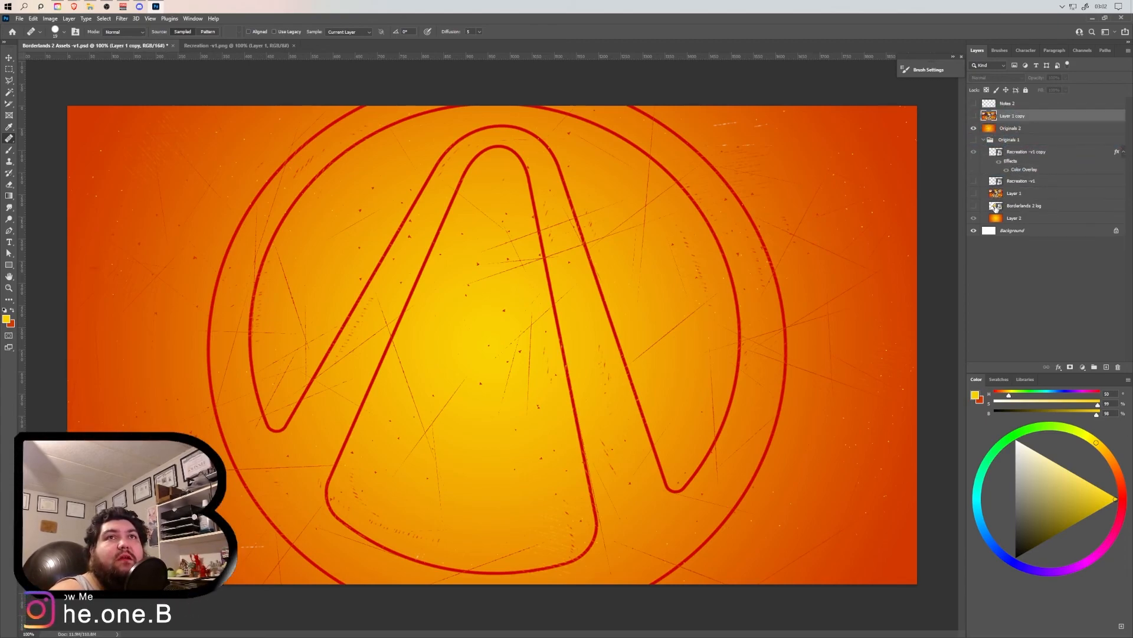
Step: Collapse the Originals 1 group, select the Layer 1 copy and make it visible
click(984, 140)
click(1002, 131)
click(1009, 115)
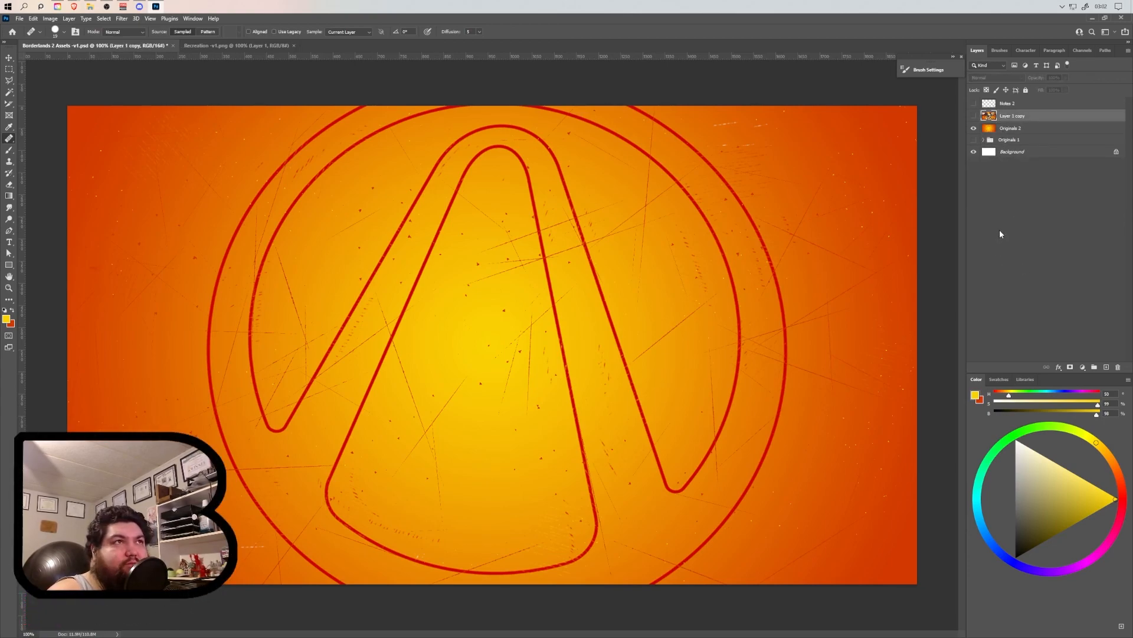
click(974, 115)
click(974, 128)
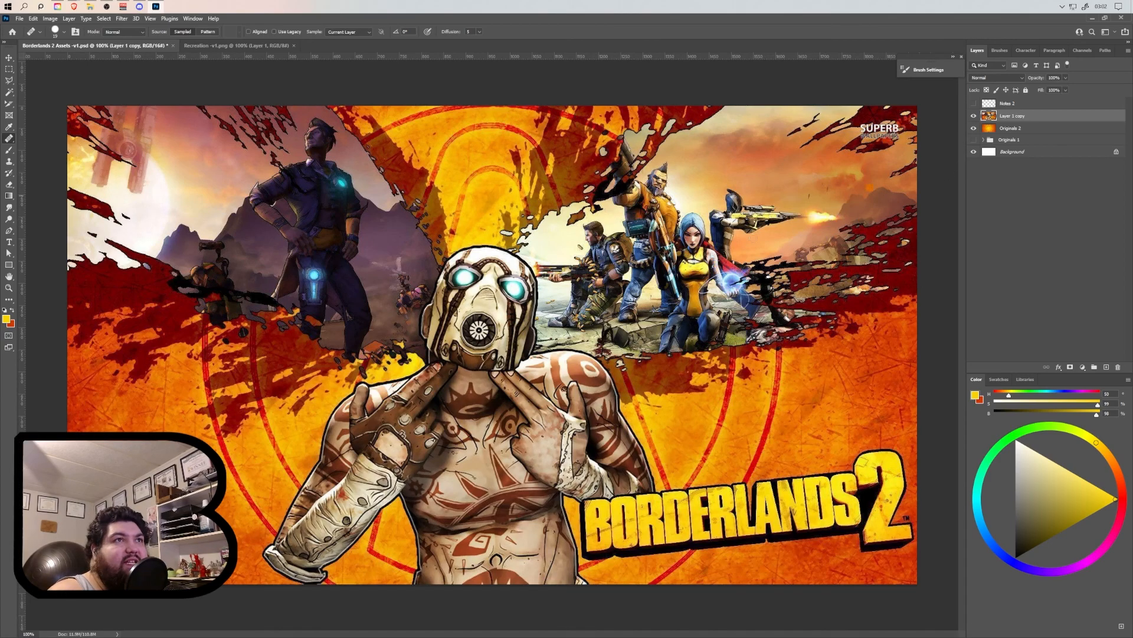